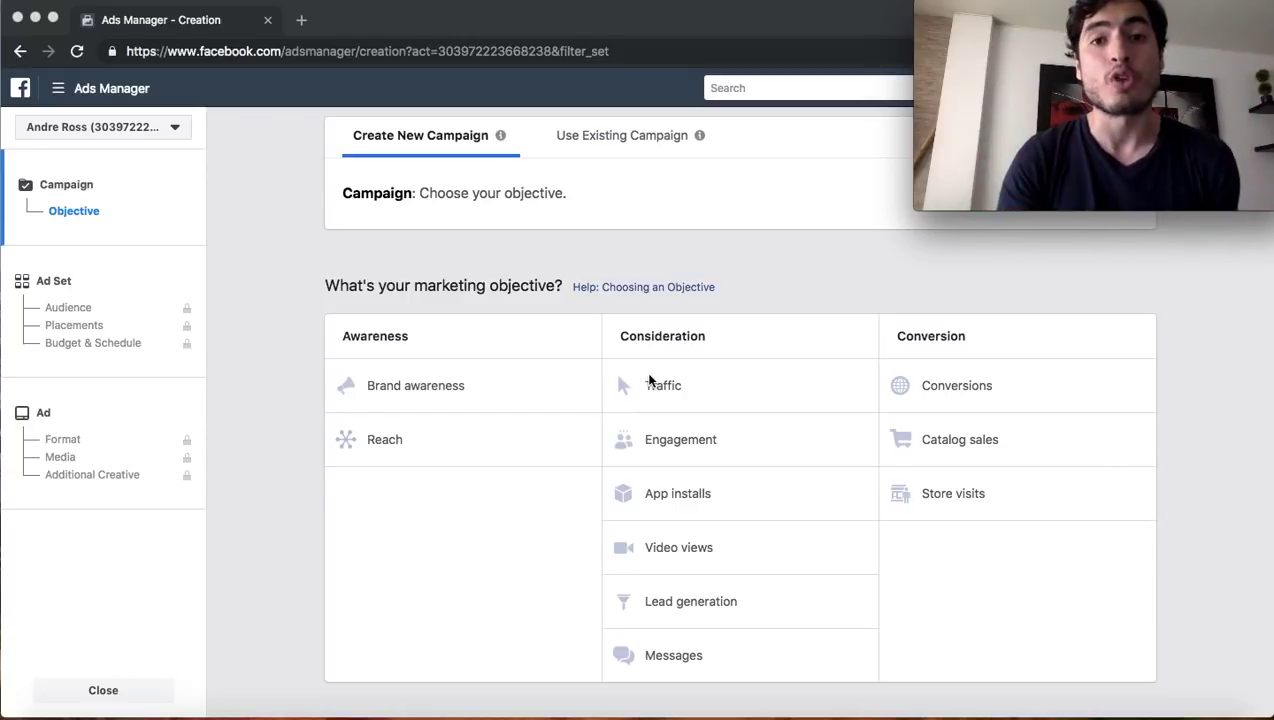
Step: Choose Traffic as the new campaign's marketing objective and continue to the ad set settings
left_click(690, 388)
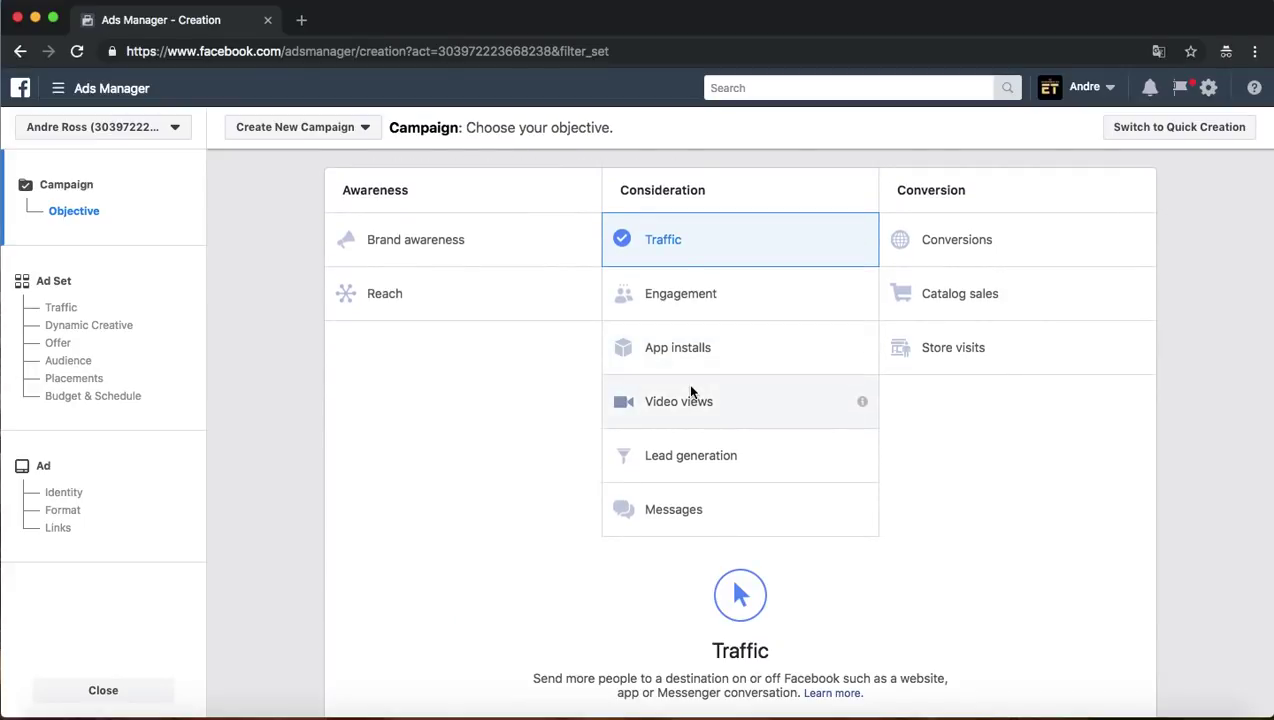
scroll(690, 391, "down", 8)
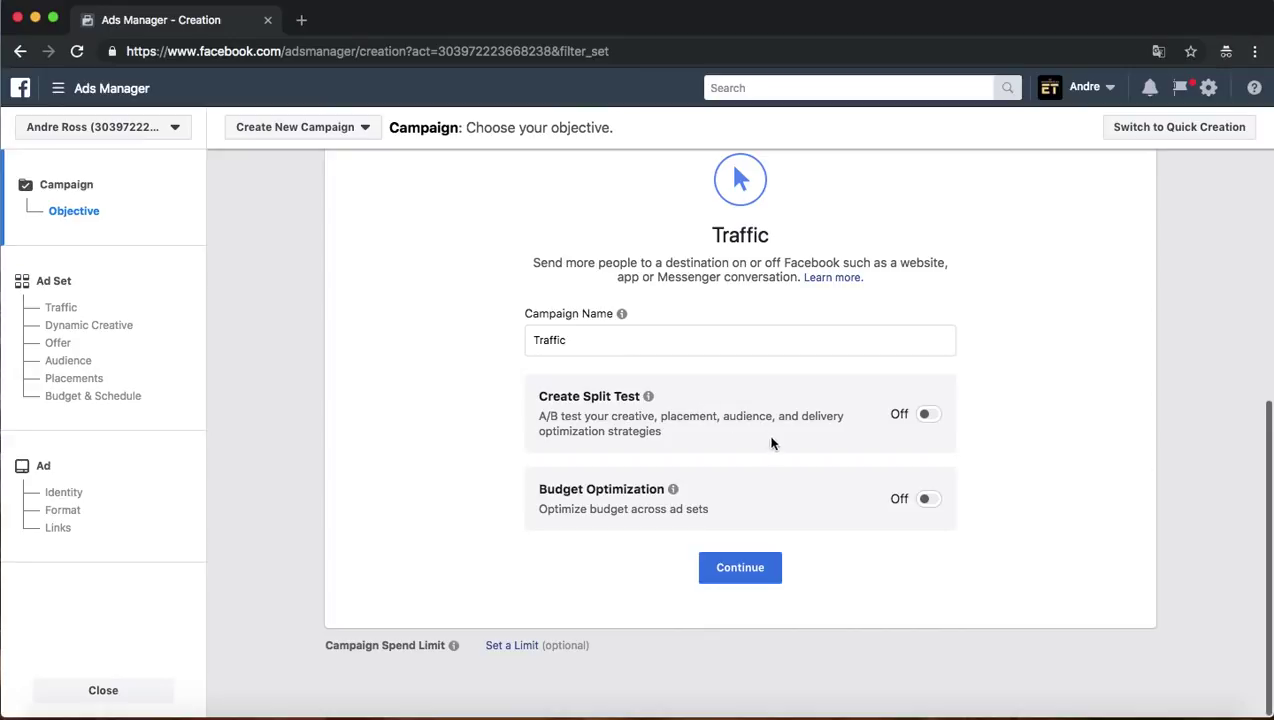
left_click(733, 562)
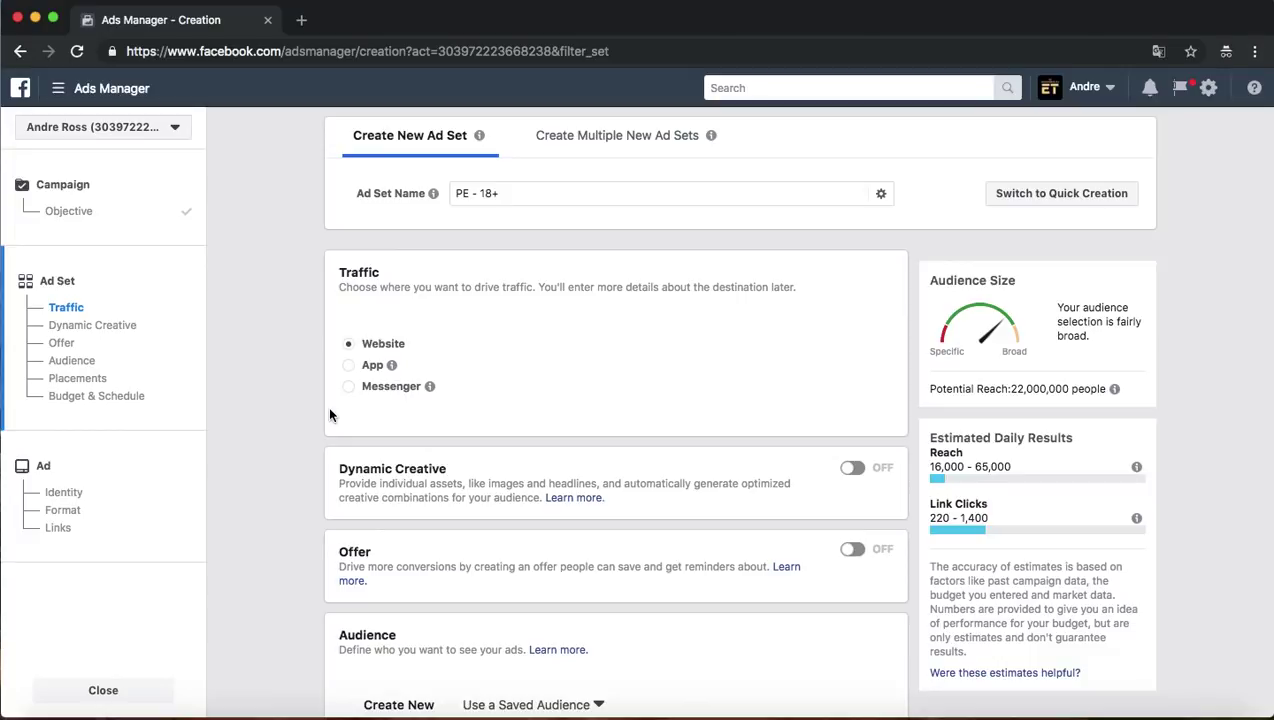
Step: Set Messenger as the traffic destination and remove Peru from the audience locations
left_click(349, 388)
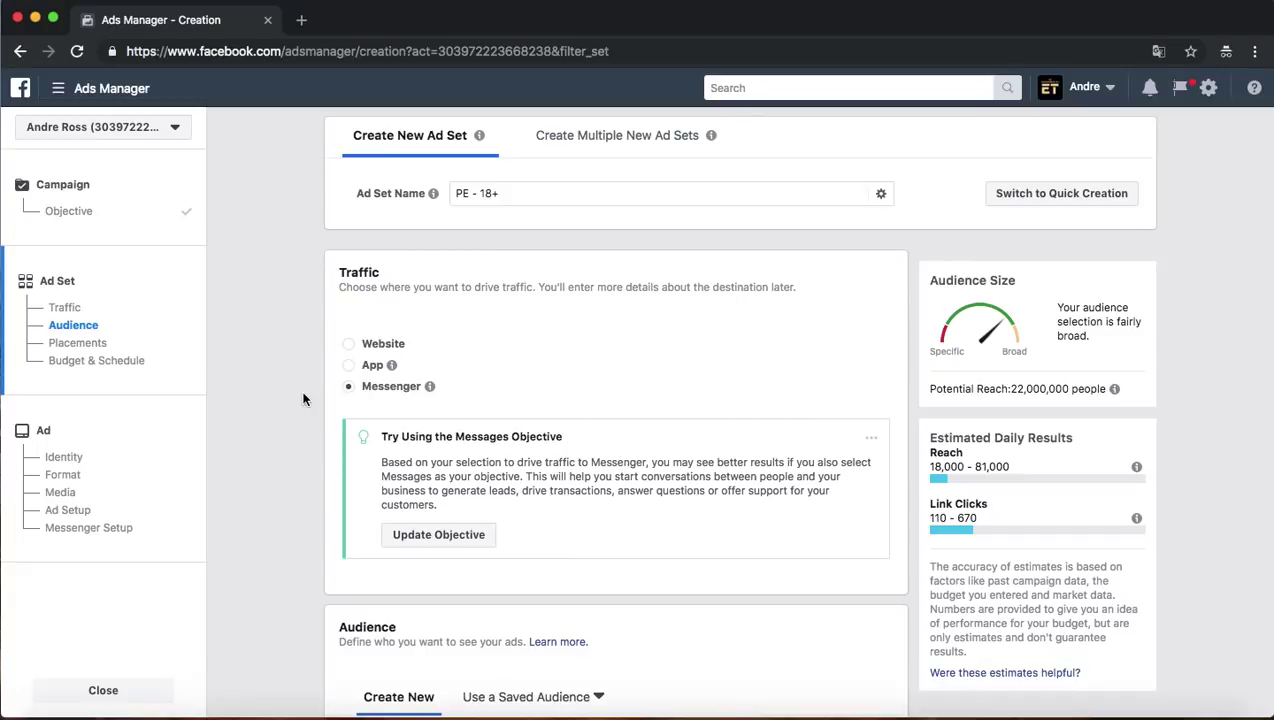
scroll(304, 397, "down", 5)
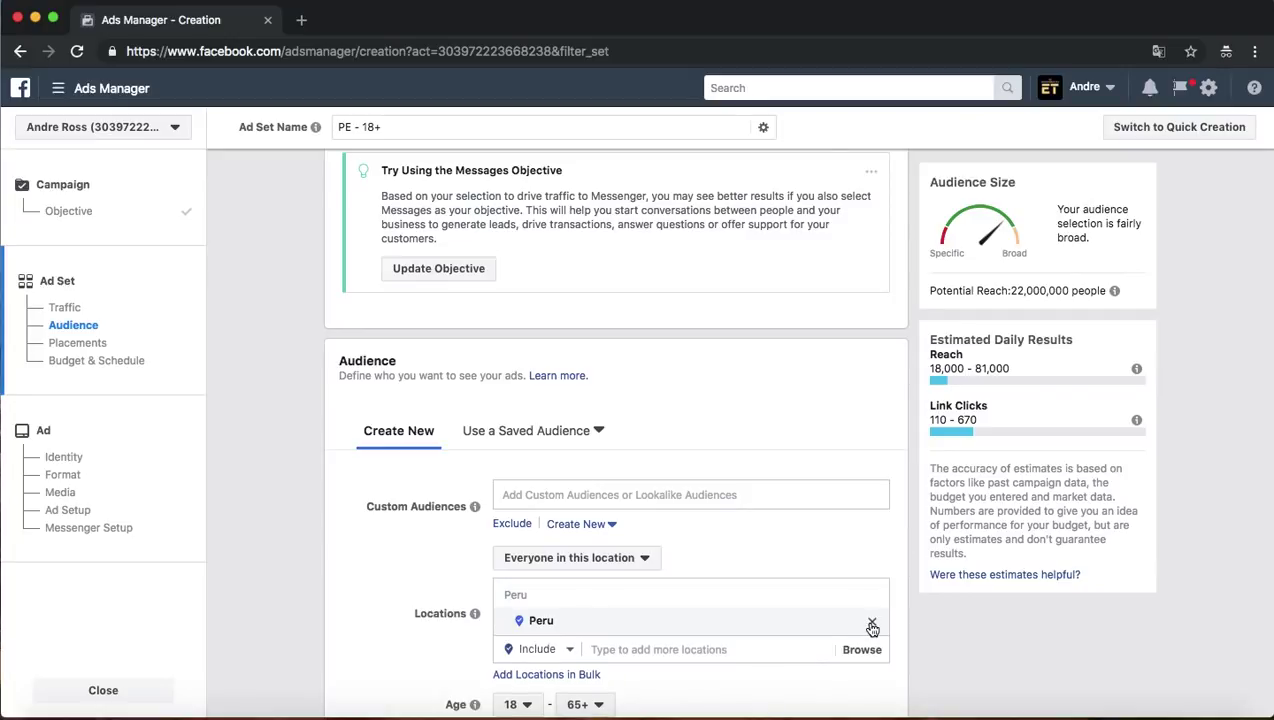
left_click(871, 623)
scroll(378, 545, "down", 4)
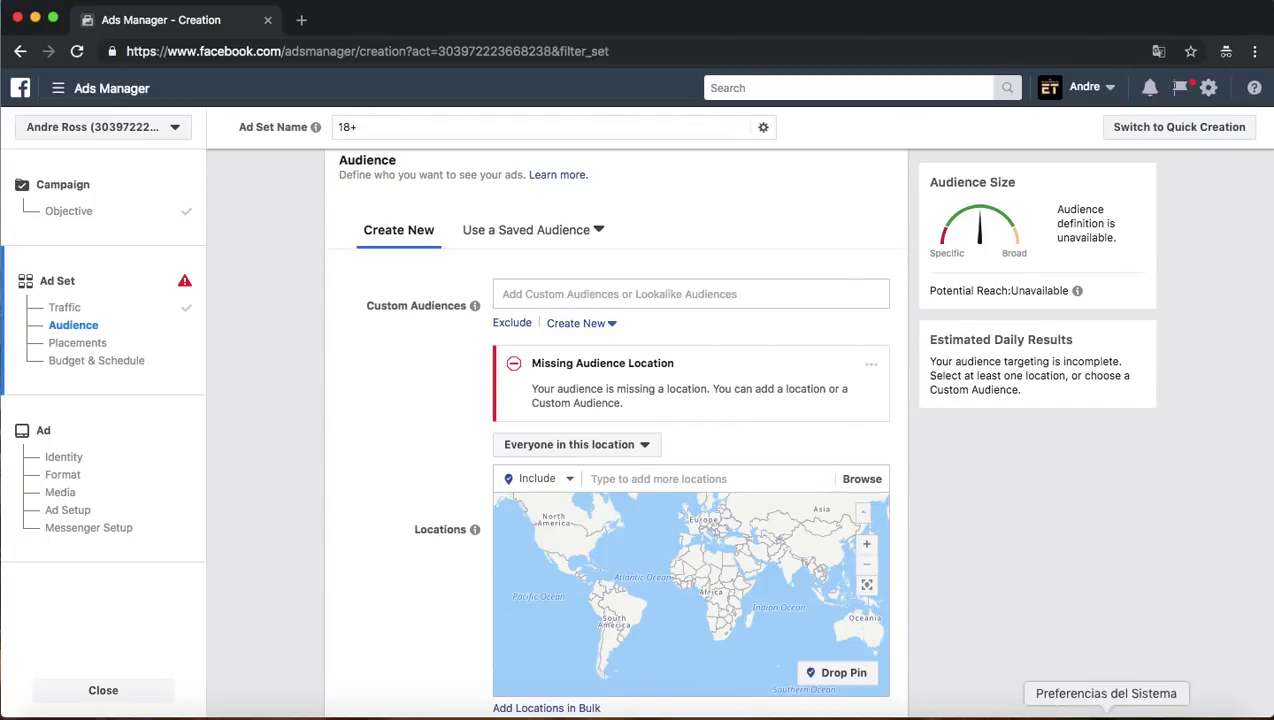
left_click(1150, 712)
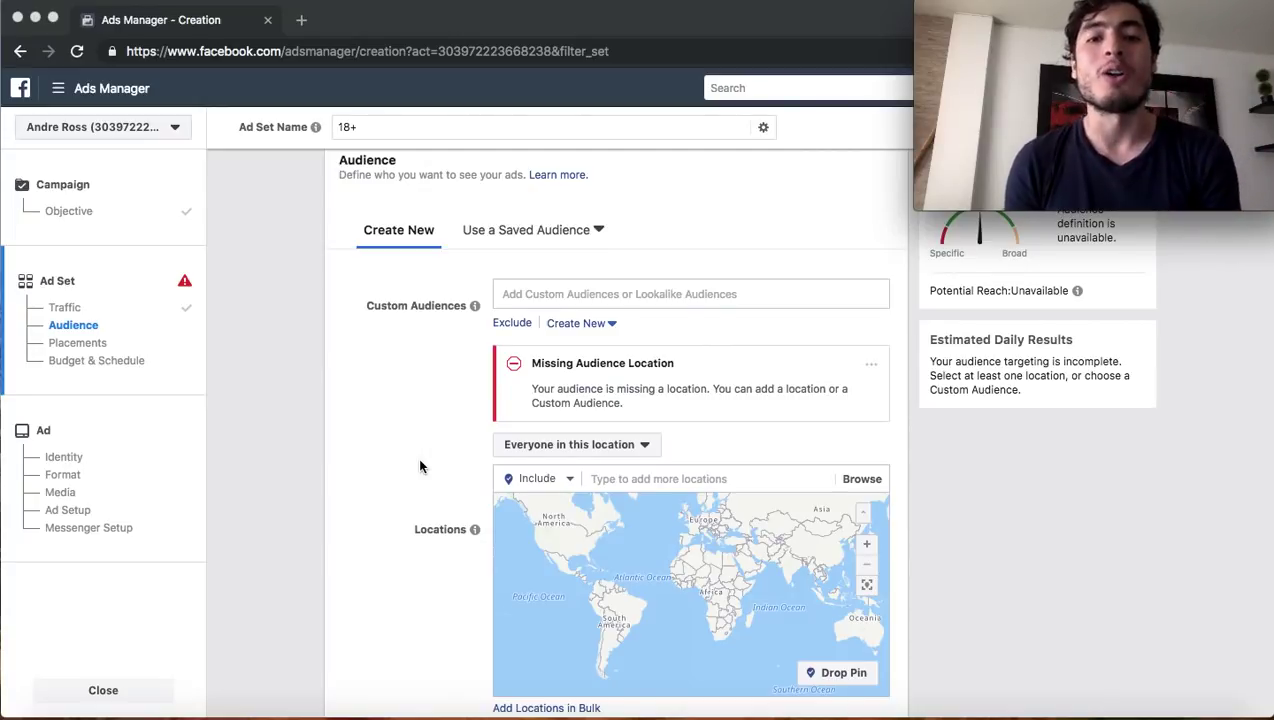
Step: Add the country United States to the audience's included locations
scroll(620, 450, "down", 3)
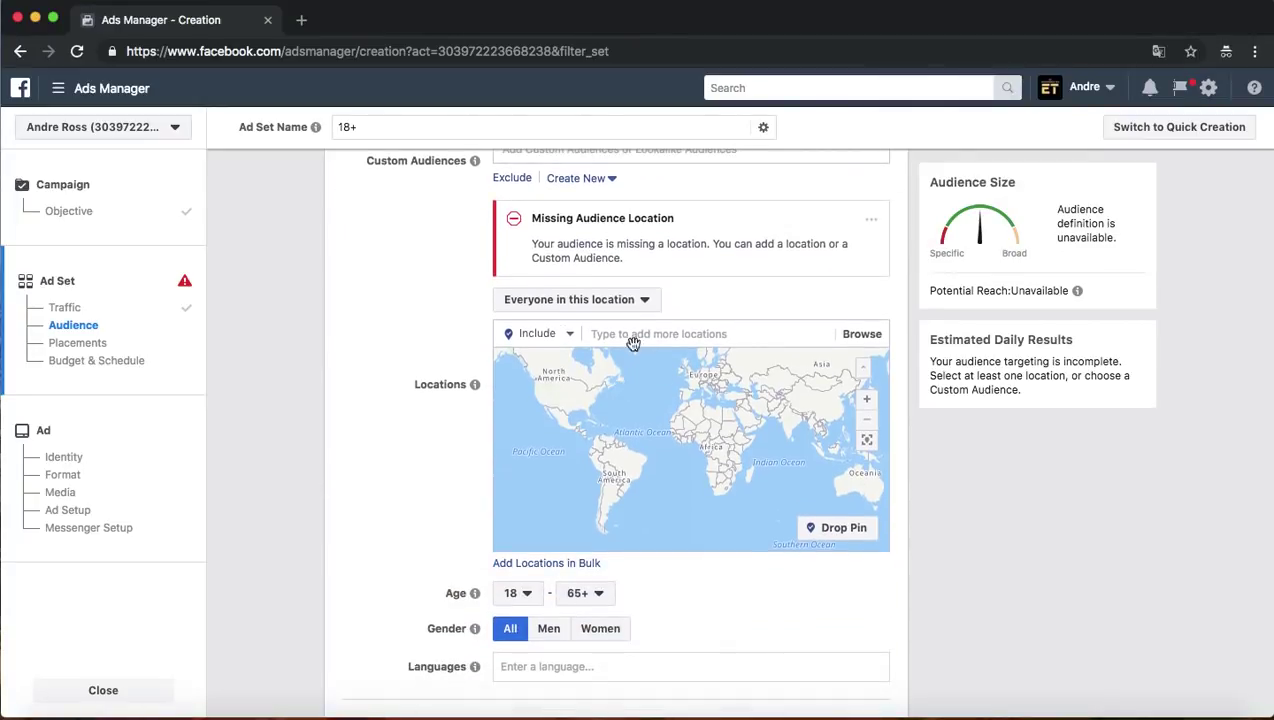
left_click(628, 334)
type("uni")
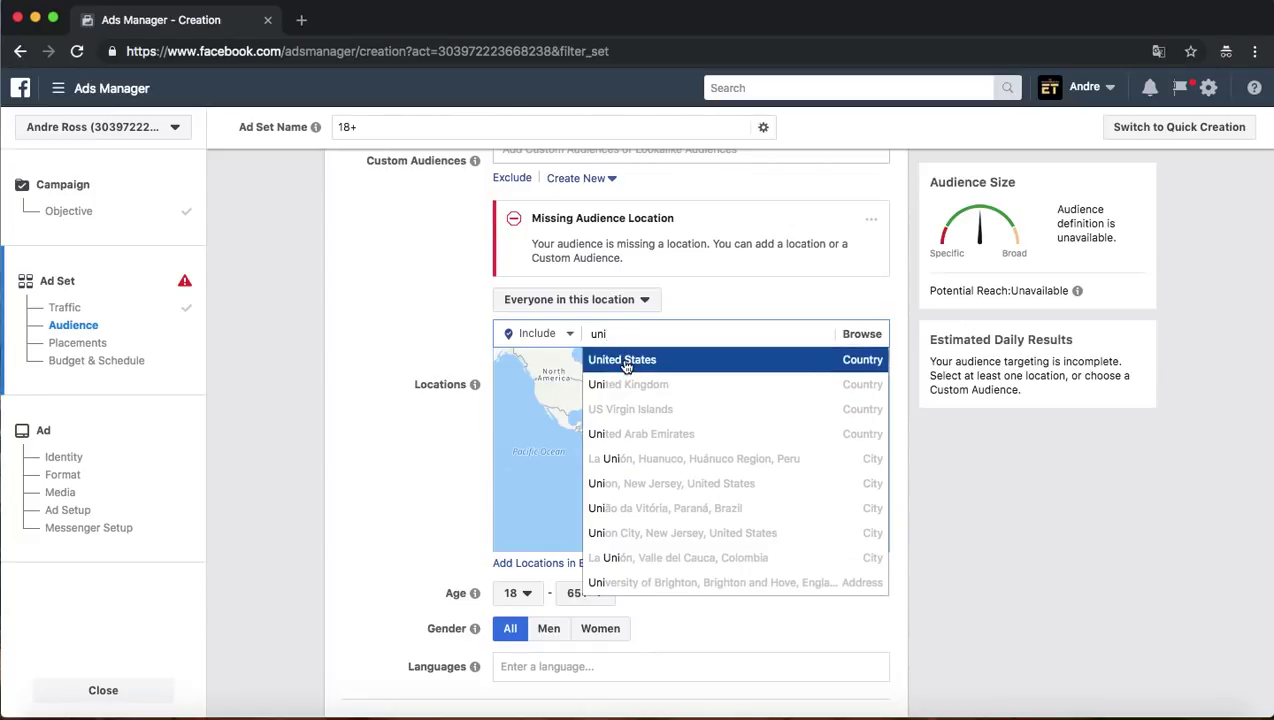
left_click(626, 362)
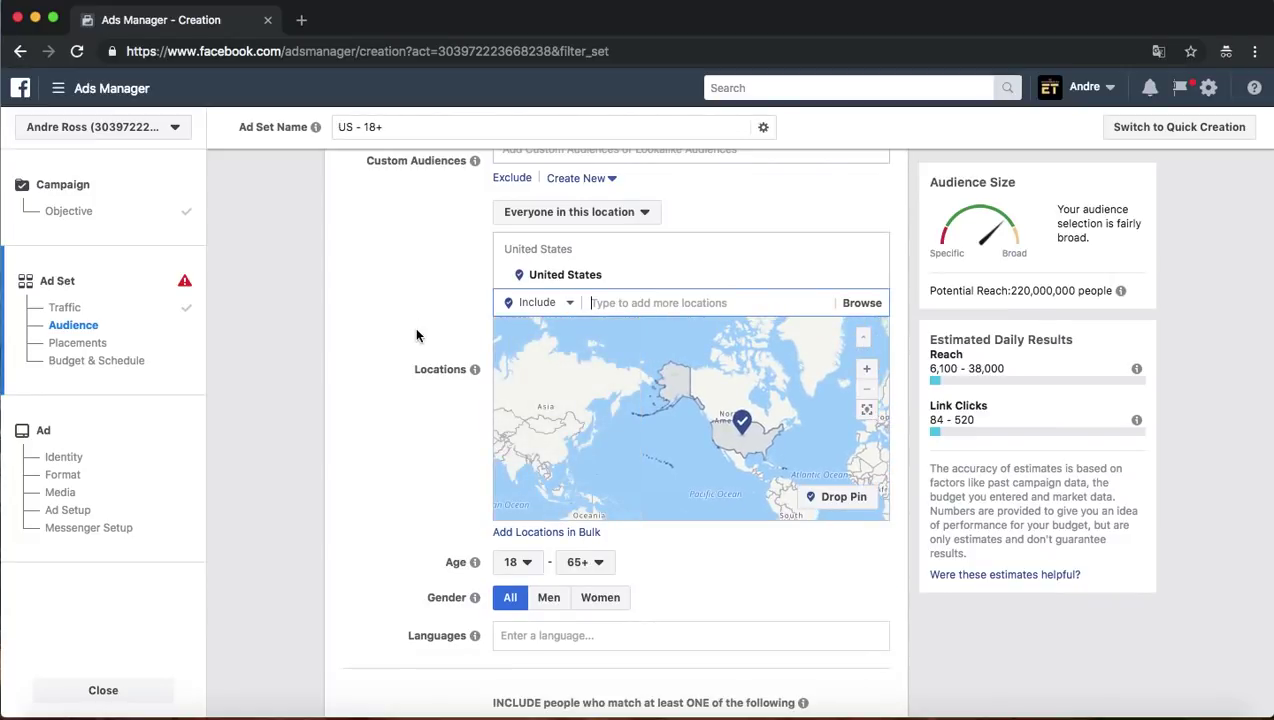
Step: Set the audience's age range to 24 to 50
scroll(417, 333, "down", 2)
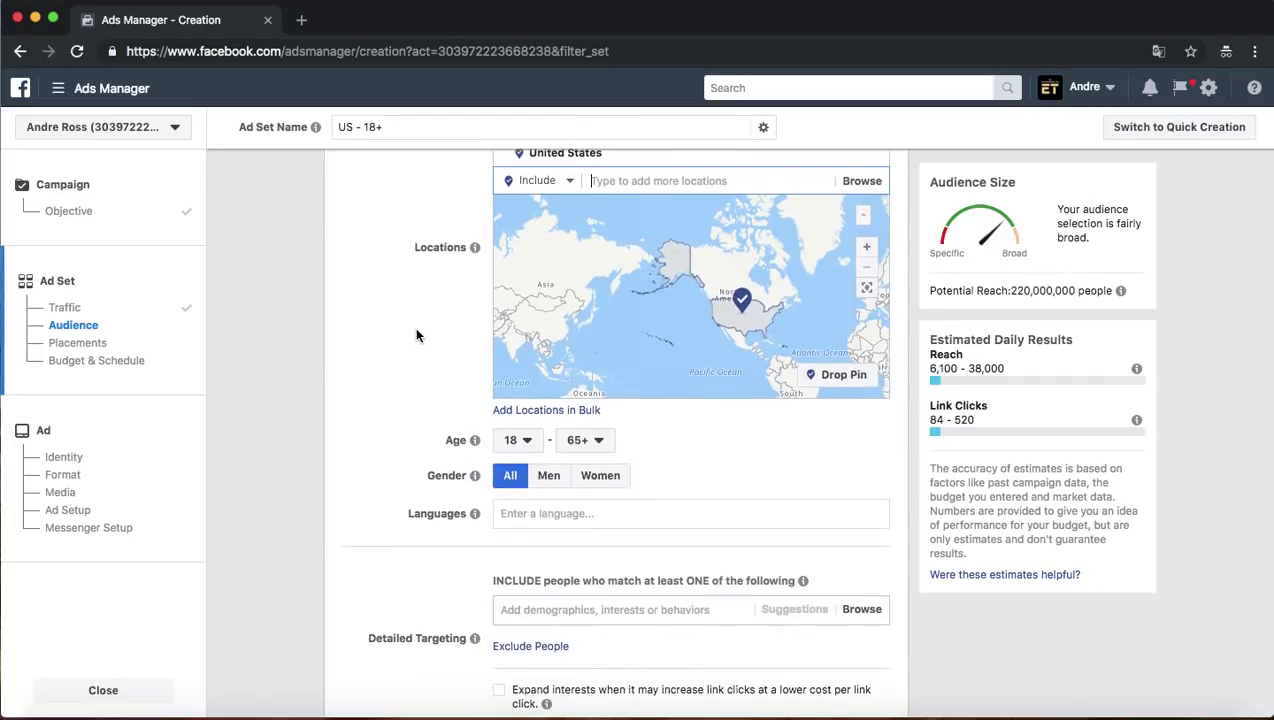
left_click(518, 440)
scroll(522, 335, "down", 2)
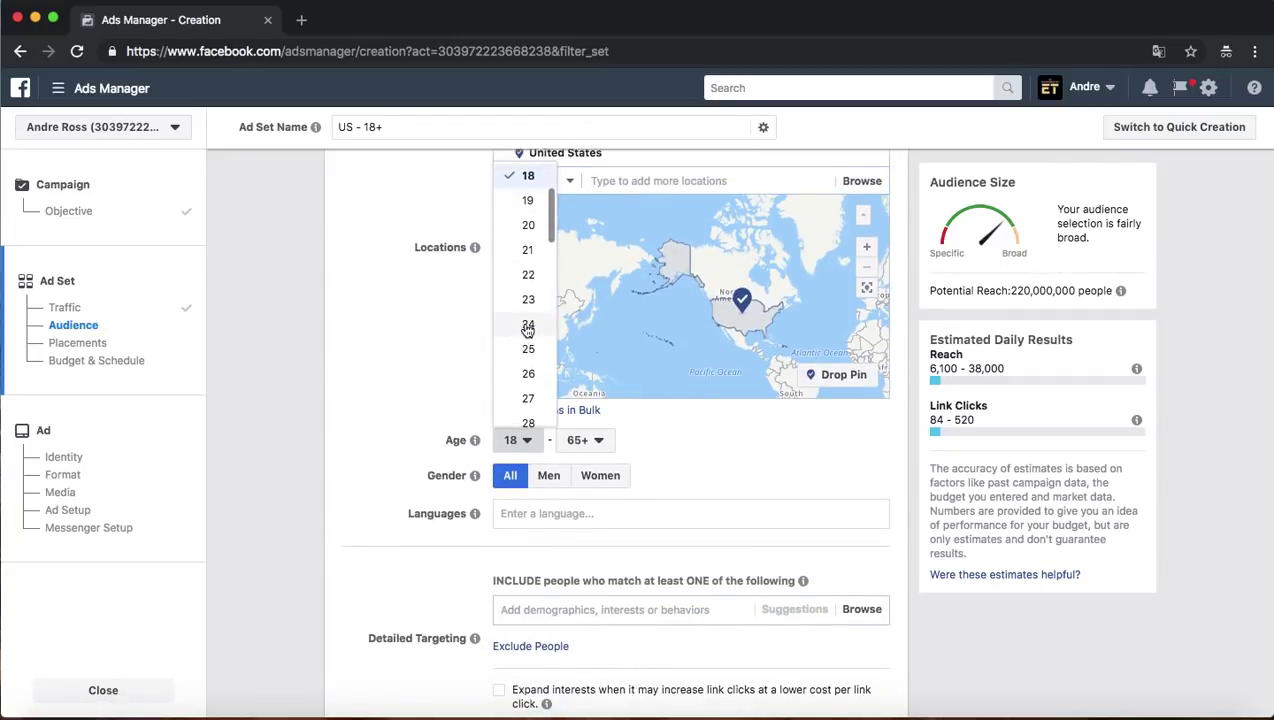
left_click(528, 325)
left_click(589, 440)
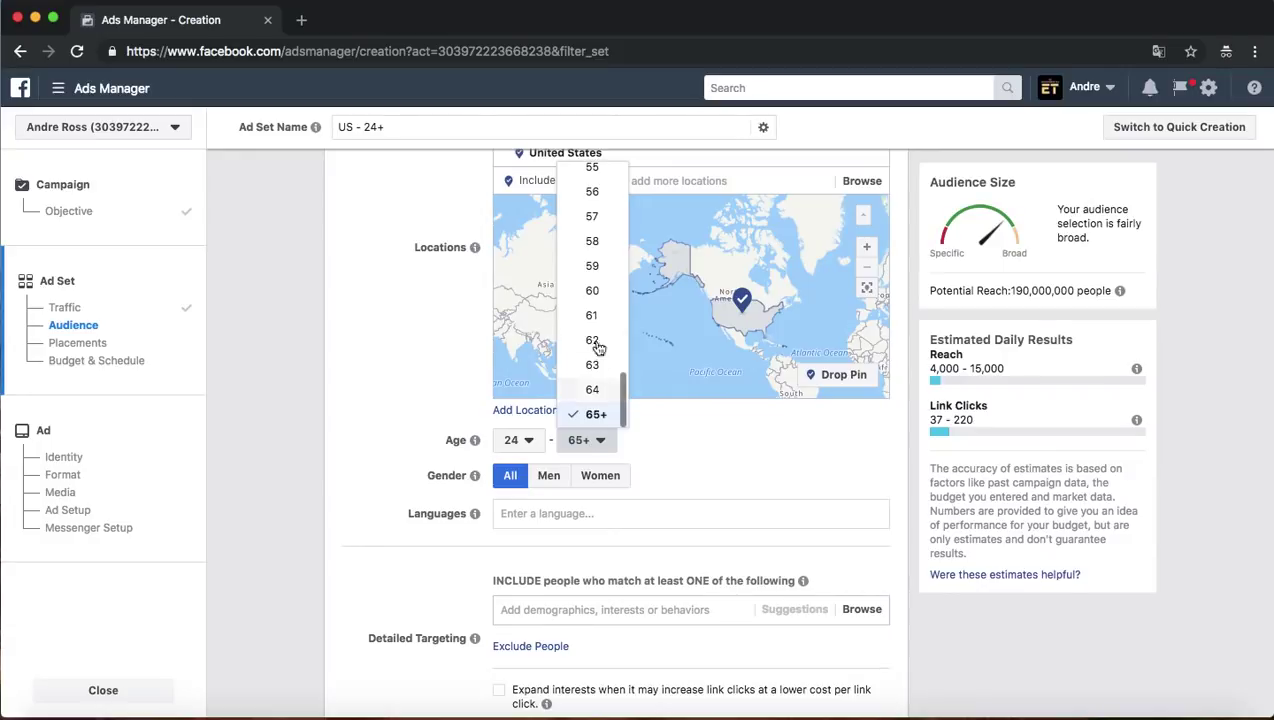
scroll(596, 268, "up", 2)
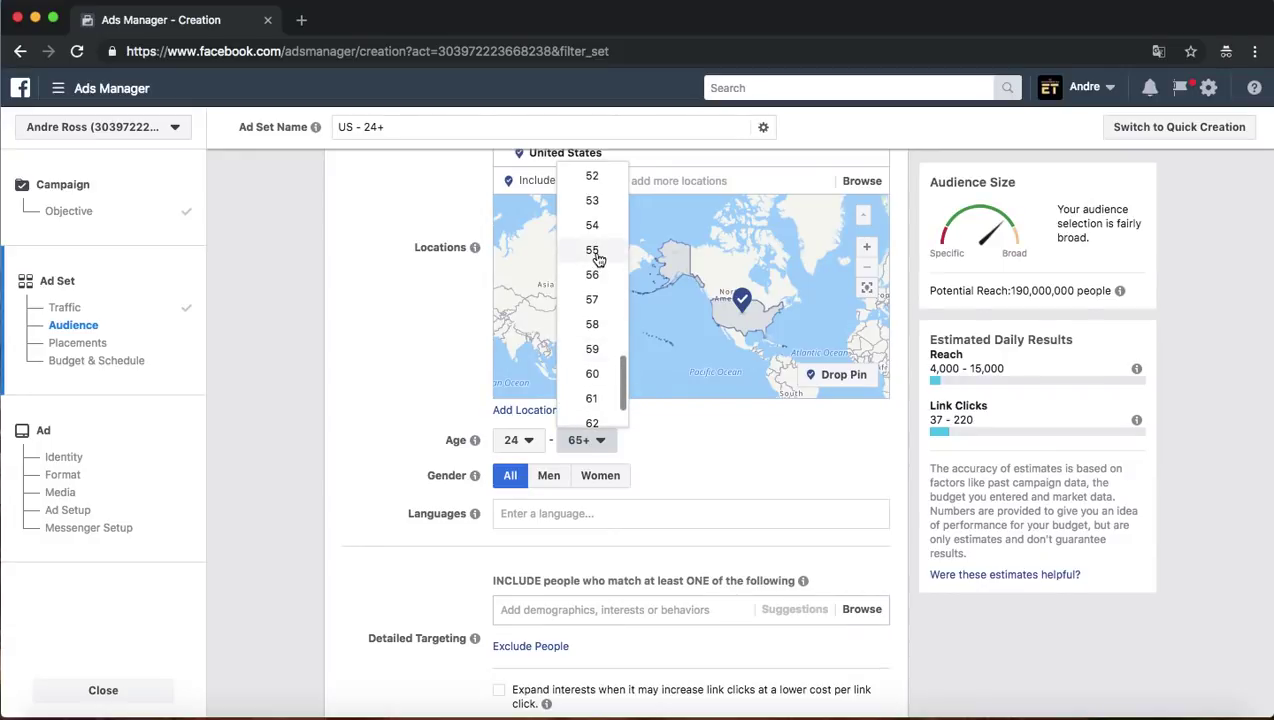
scroll(596, 240, "up", 2)
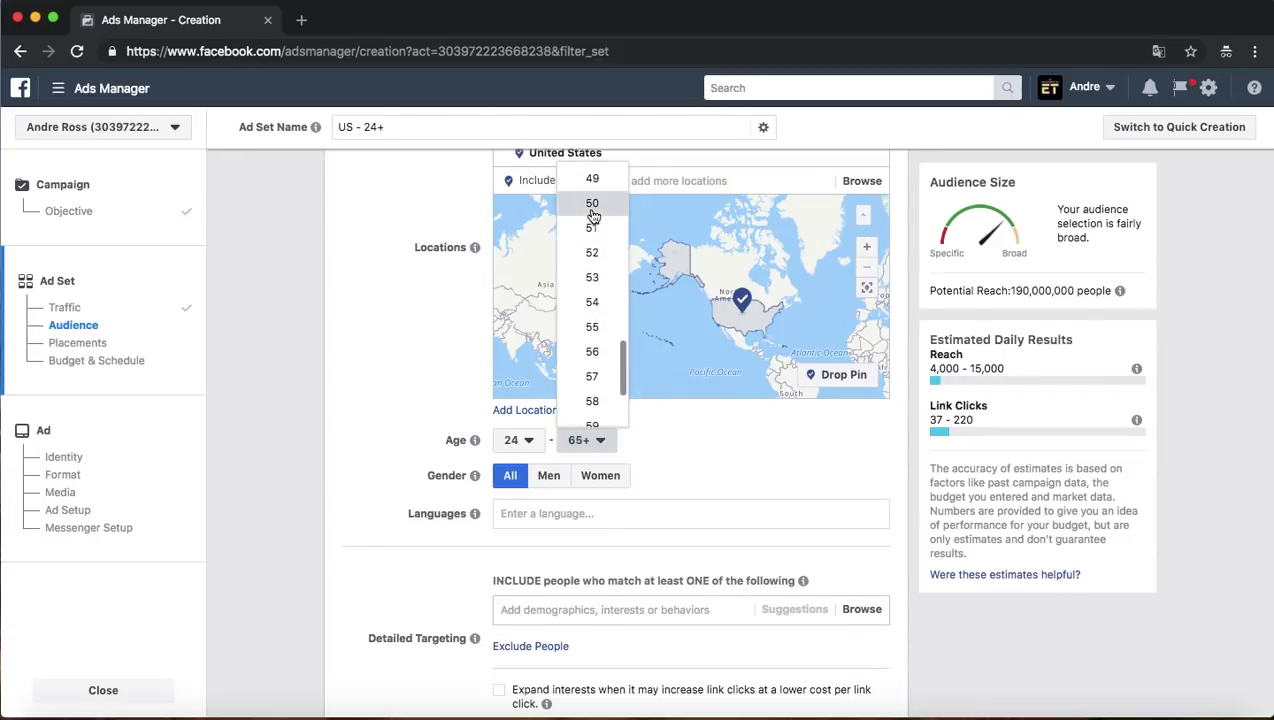
left_click(594, 205)
Step: Search the detailed targeting for Ray-Ban glasses and include the interest Browline glasses
scroll(409, 344, "down", 2)
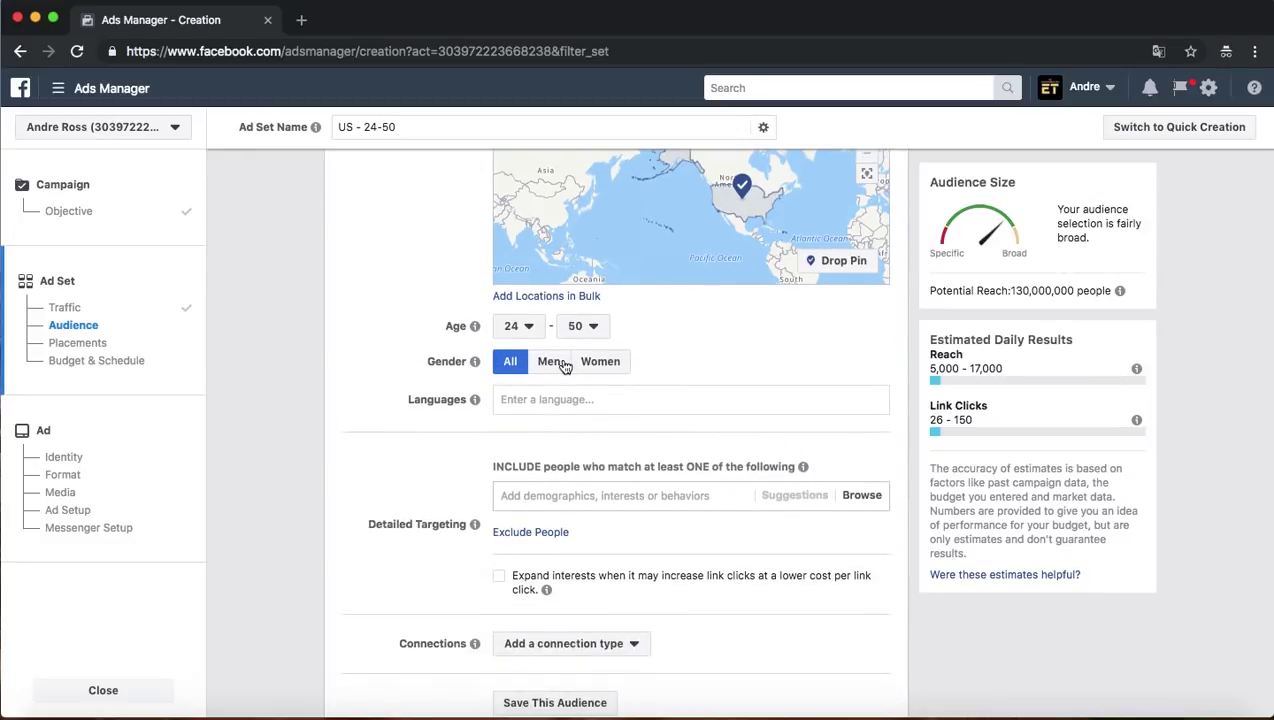
scroll(390, 352, "down", 3)
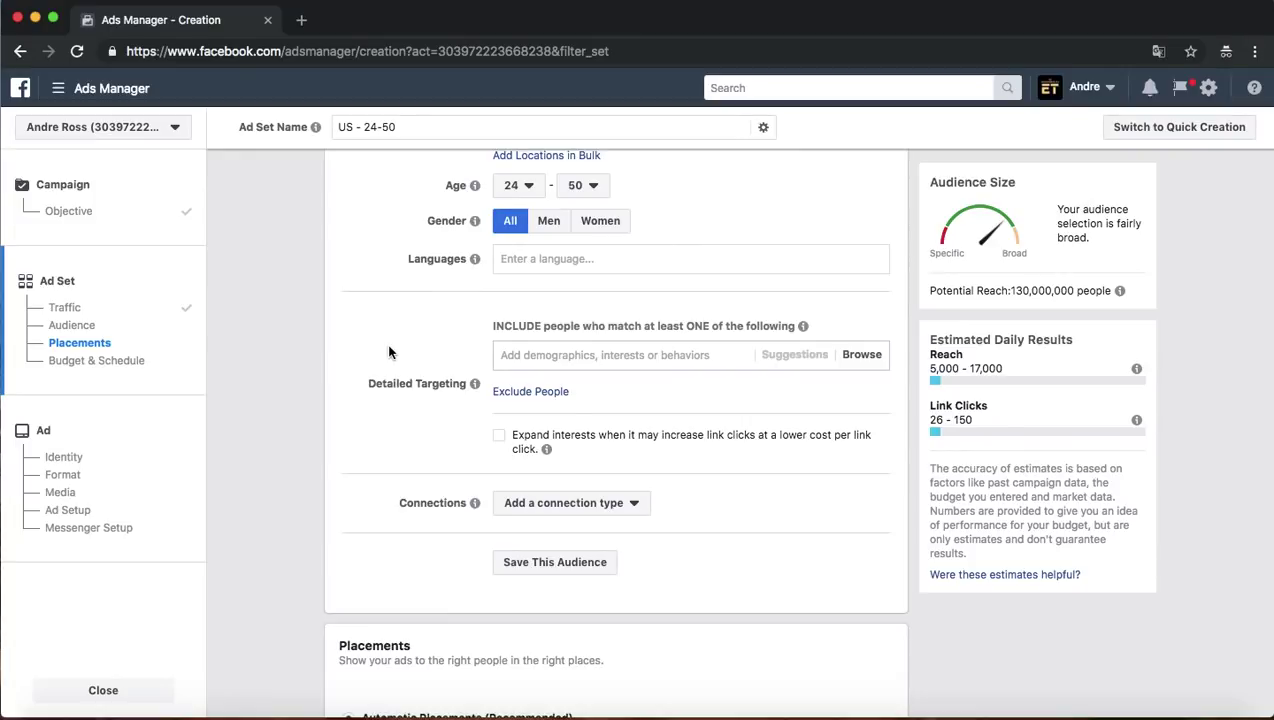
left_click(538, 355)
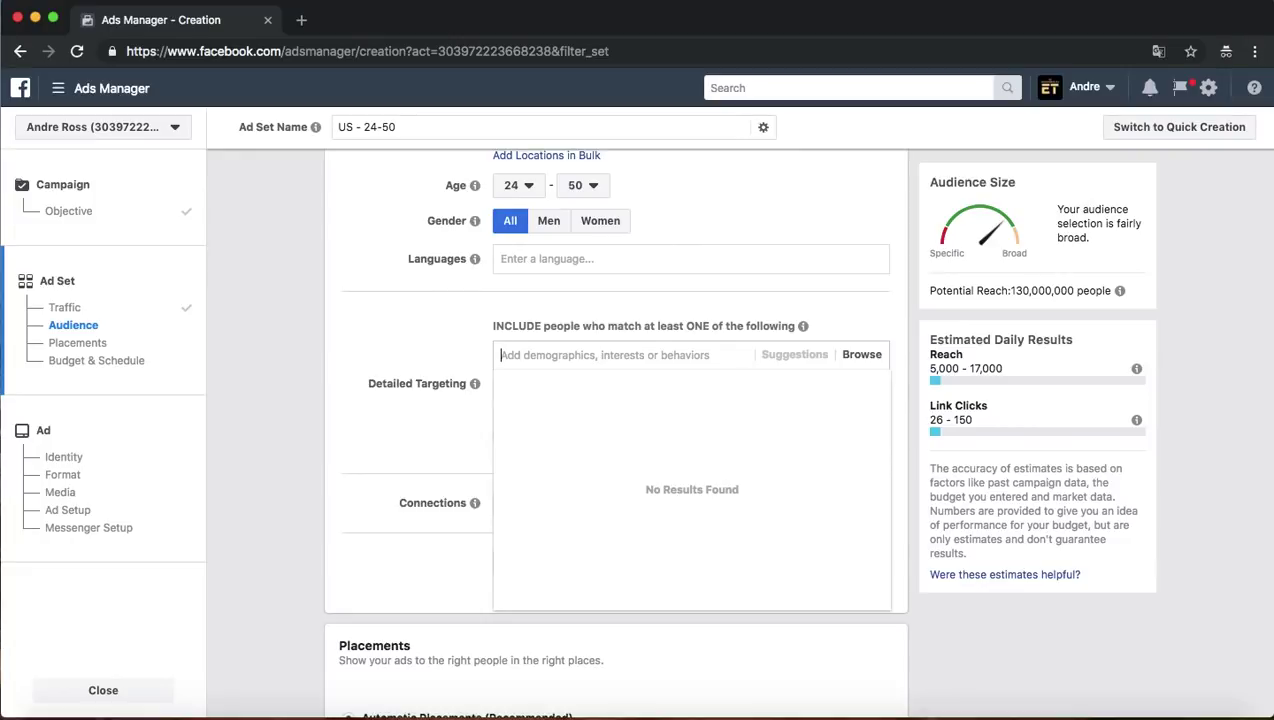
type("ray")
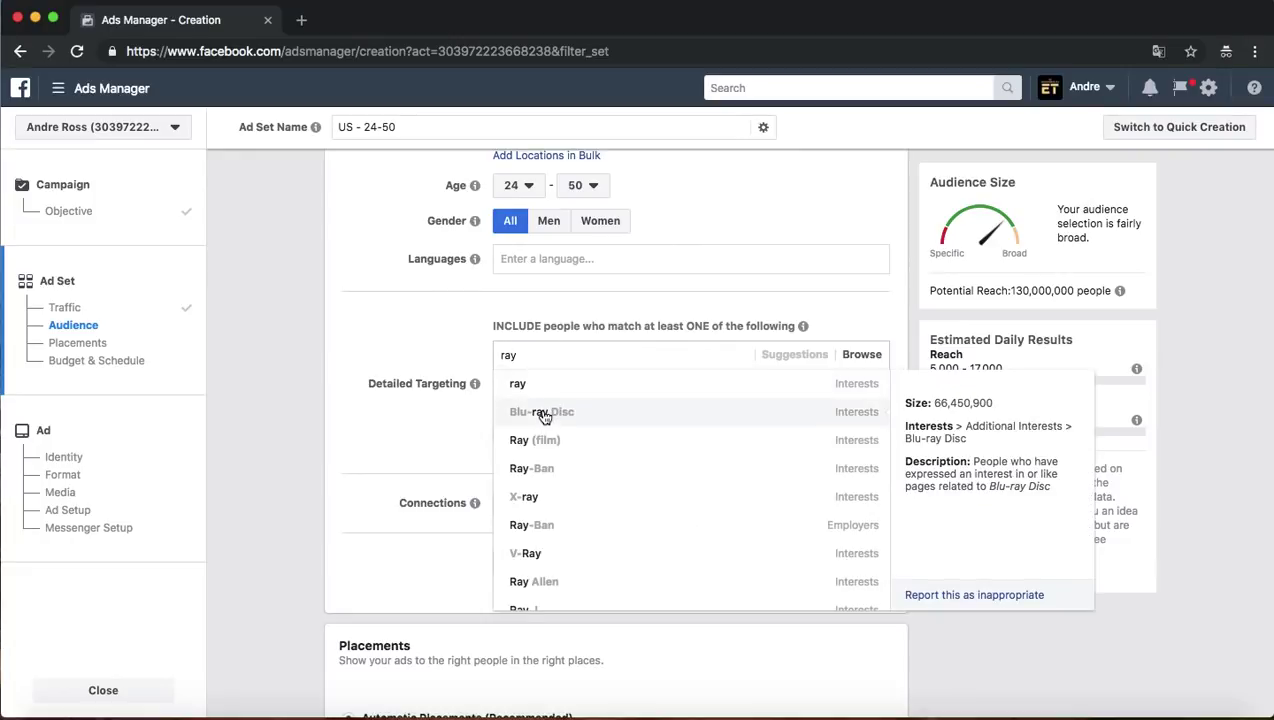
type("ban glas")
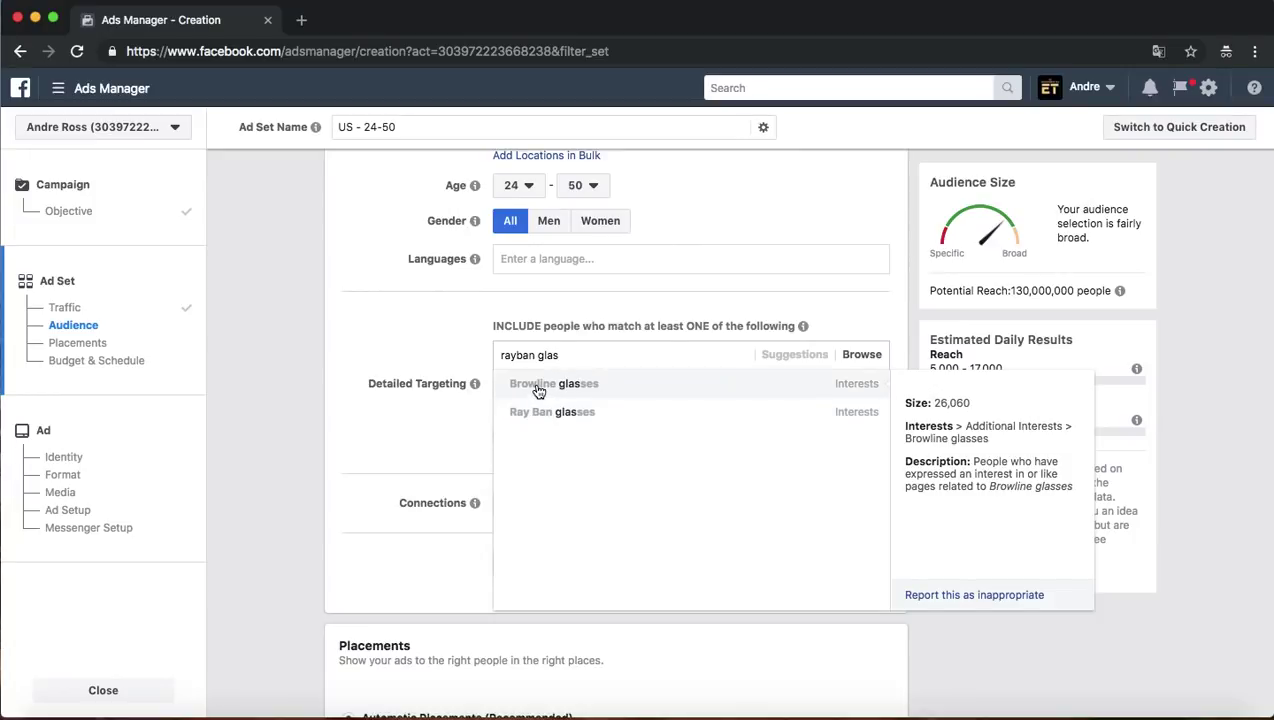
left_click(540, 389)
Step: Include the interest Ray-Ban Aviators in the detailed targeting
type("ra")
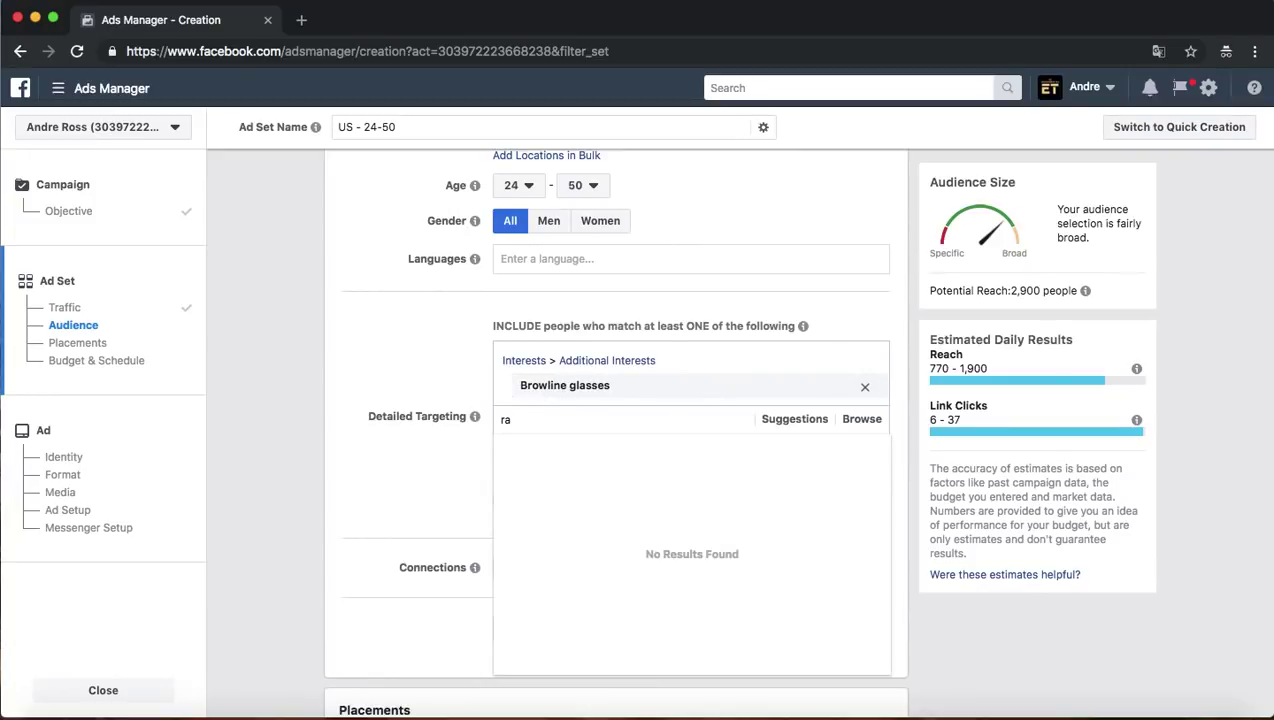
type("yban a")
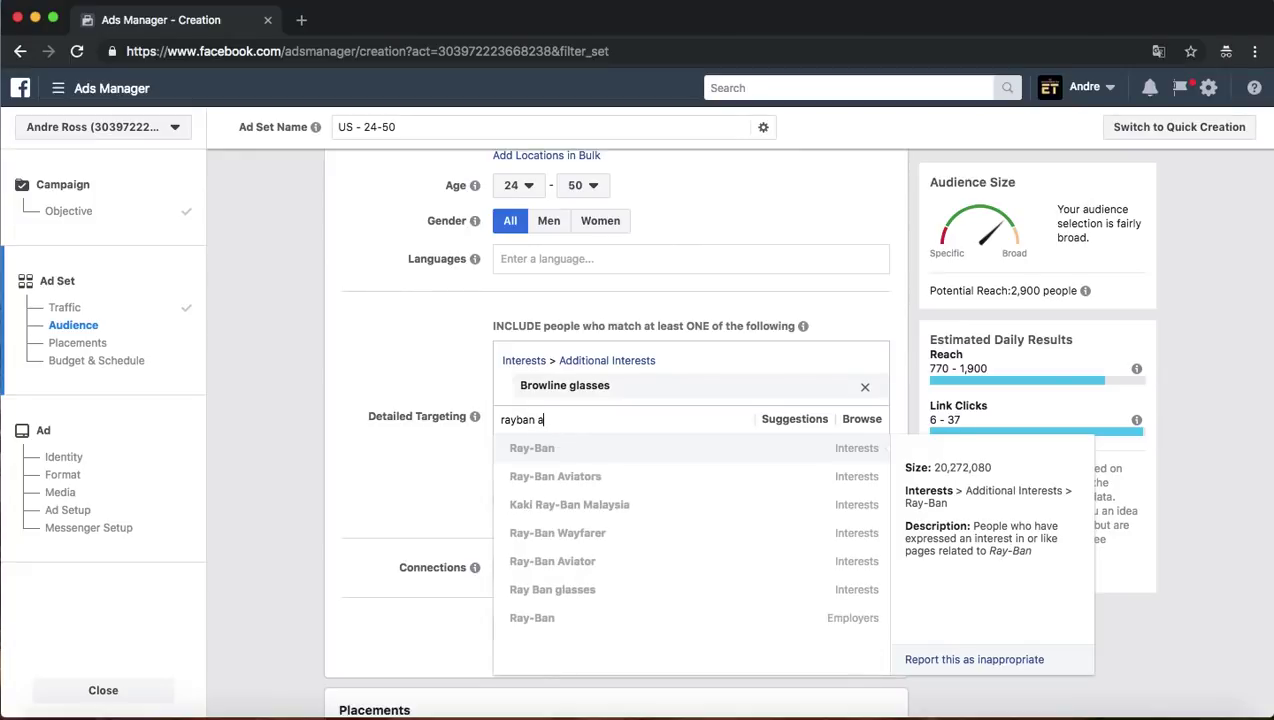
type("v")
left_click(572, 448)
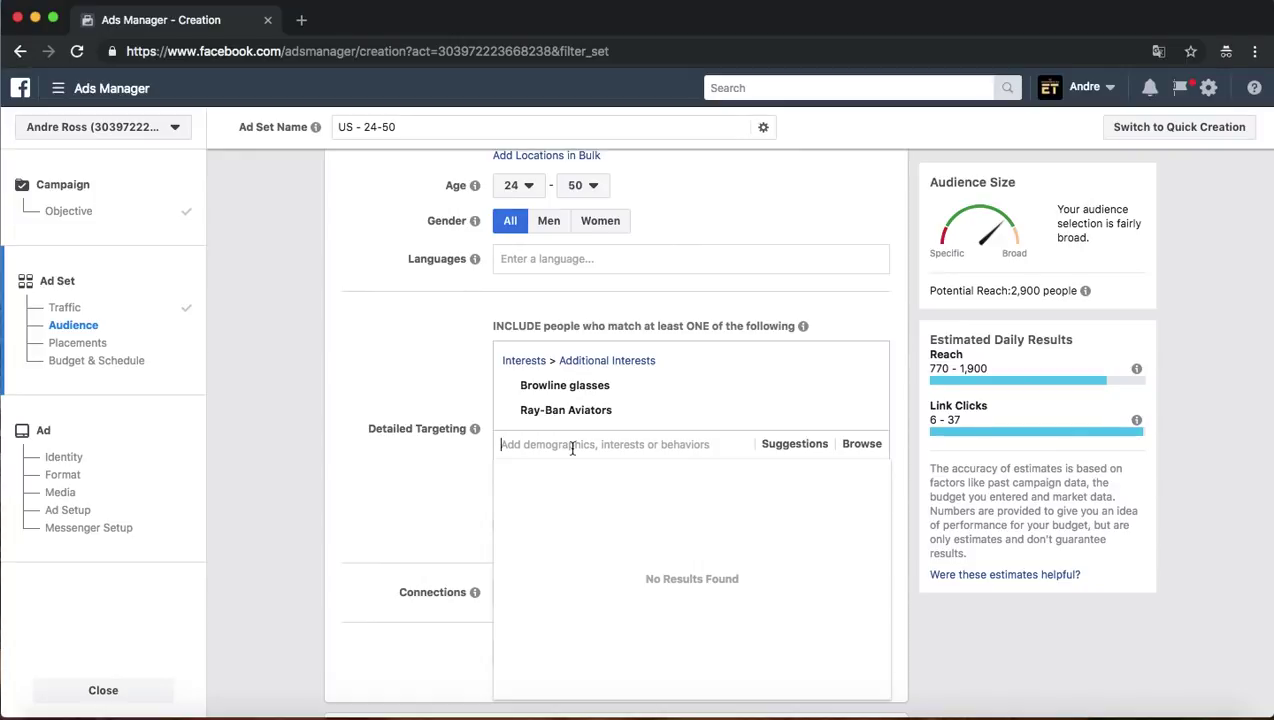
Step: Include the interests Ray-Ban and Ray-Ban Wayfarer in the detailed targeting
type("rayban")
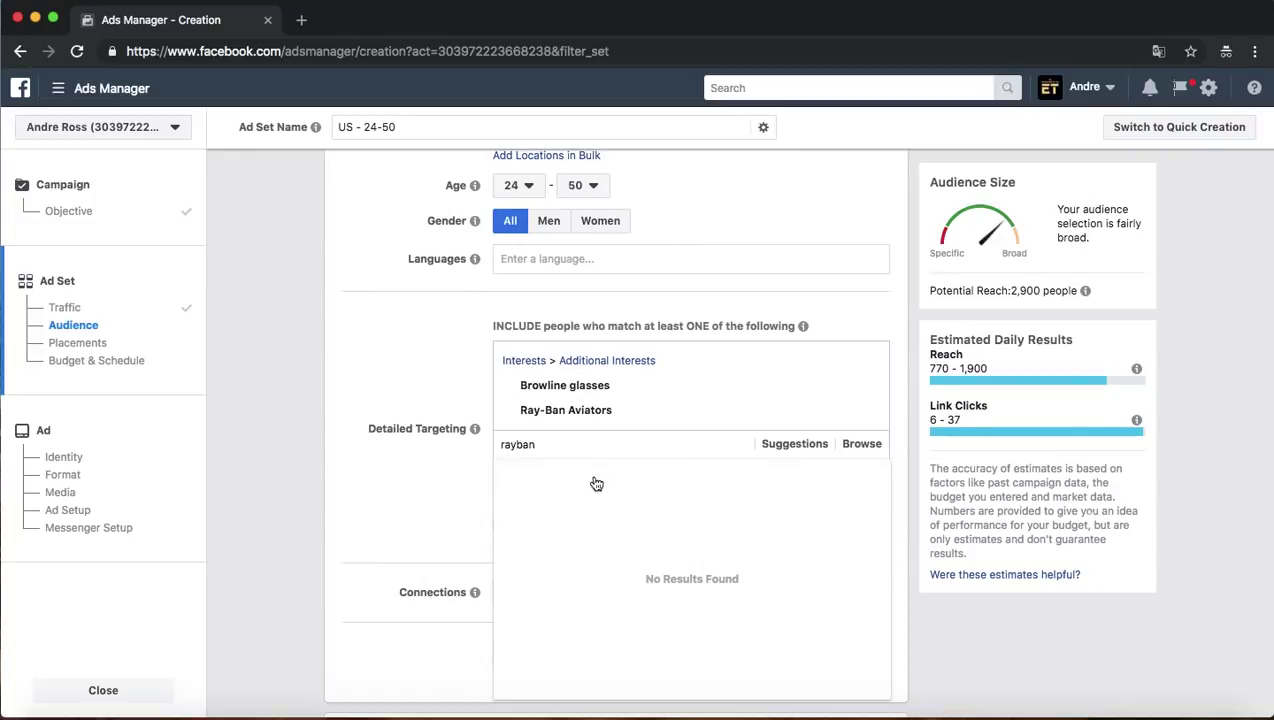
left_click(567, 480)
type("rayban")
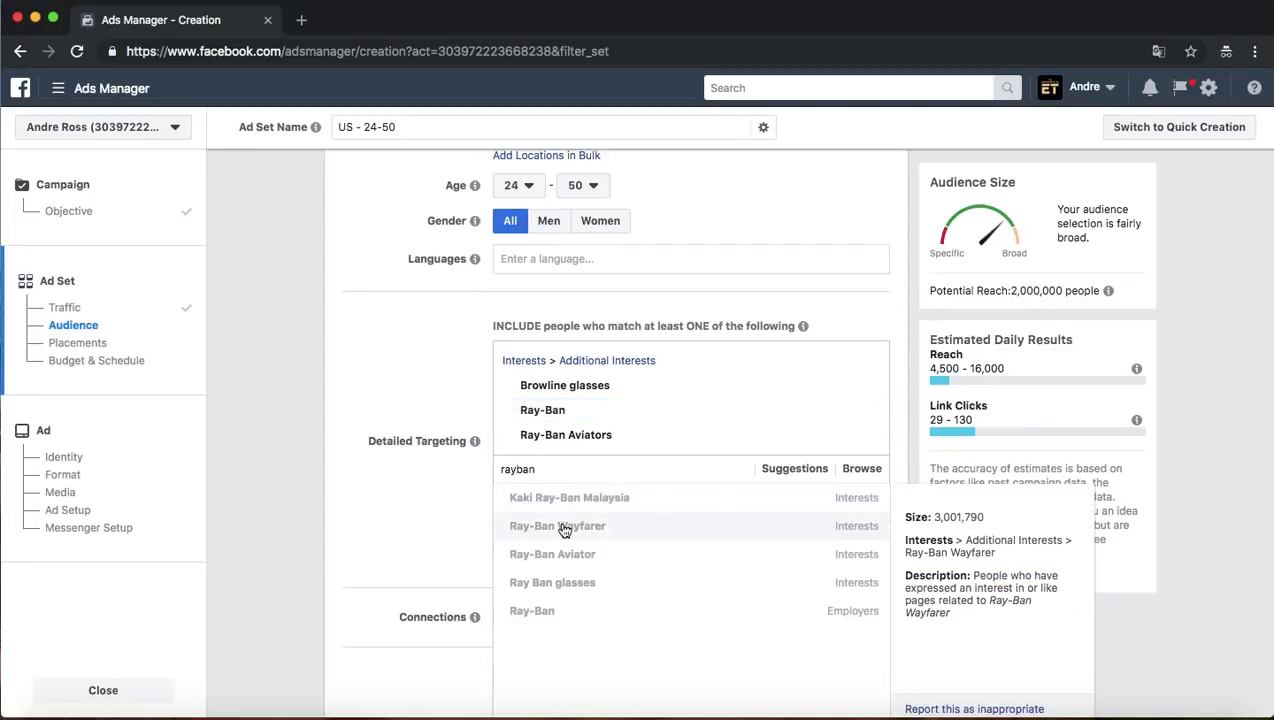
left_click(565, 528)
Step: Include the interest Ray Ban glasses in the detailed targeting
type("ayban")
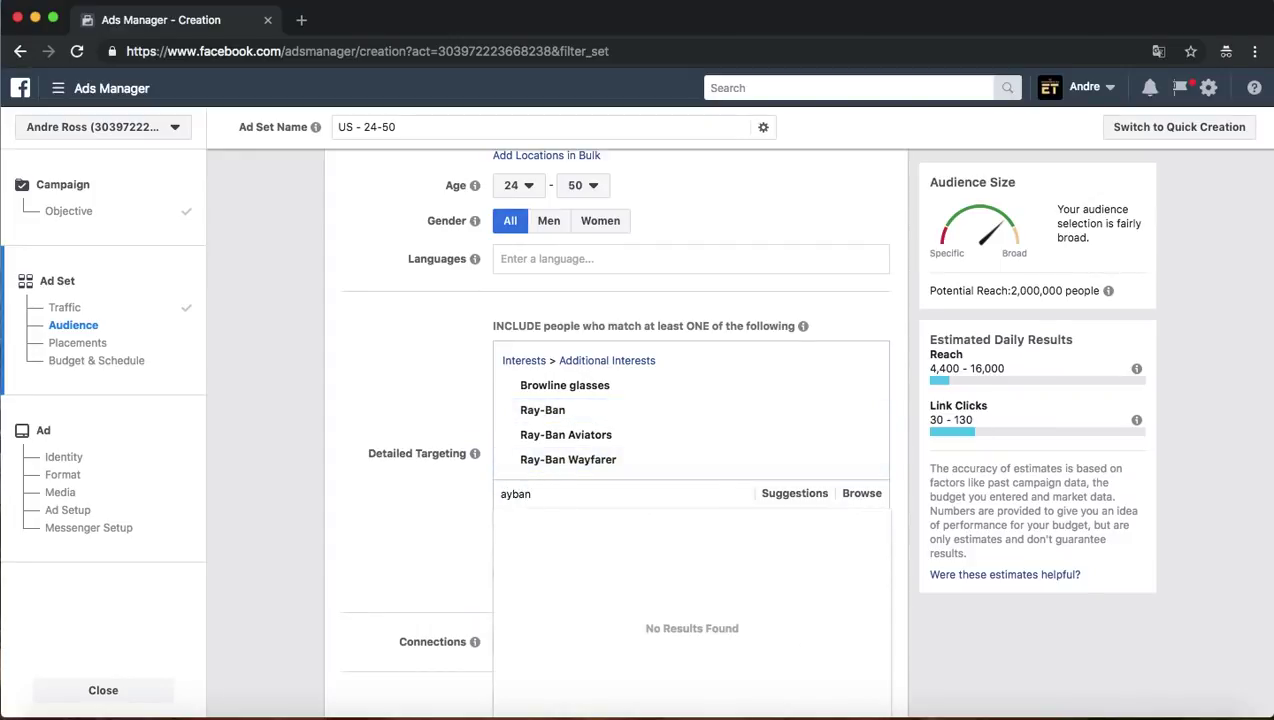
key("BackSpace")
key("BackSpace")
key("BackSpace")
key("BackSpace")
key("BackSpace")
type("r")
key("BackSpace")
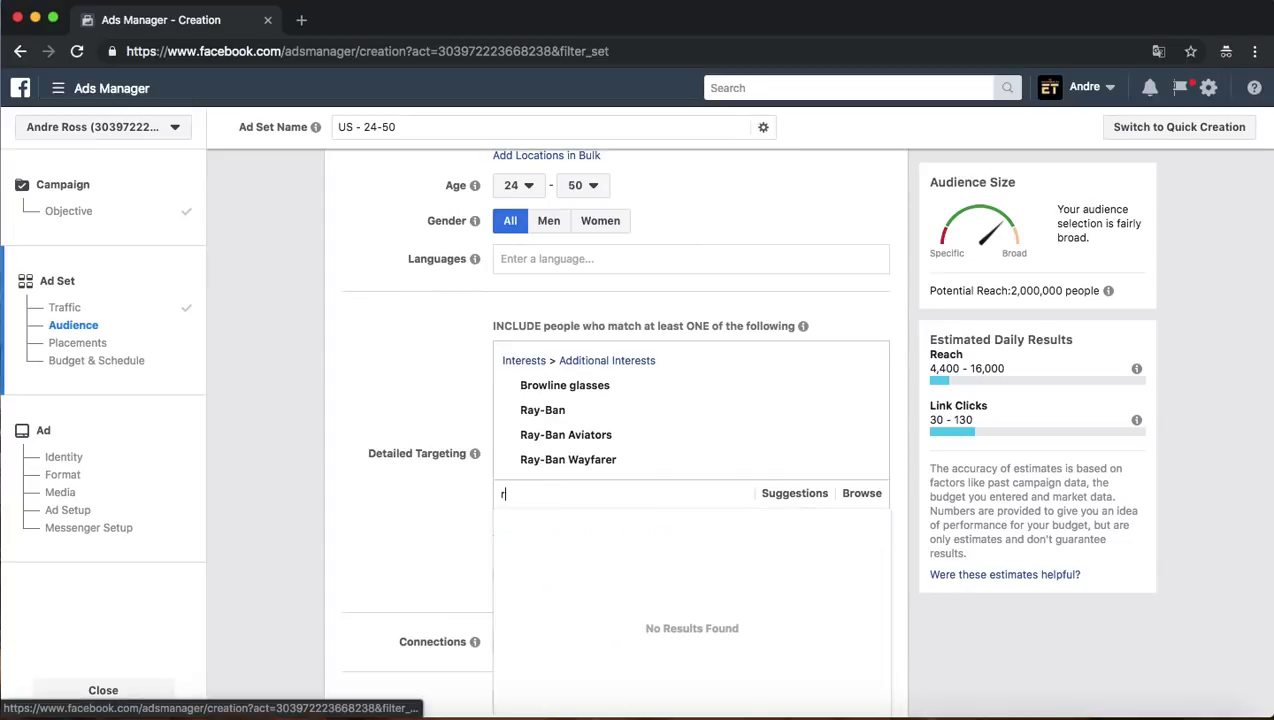
type("rayban")
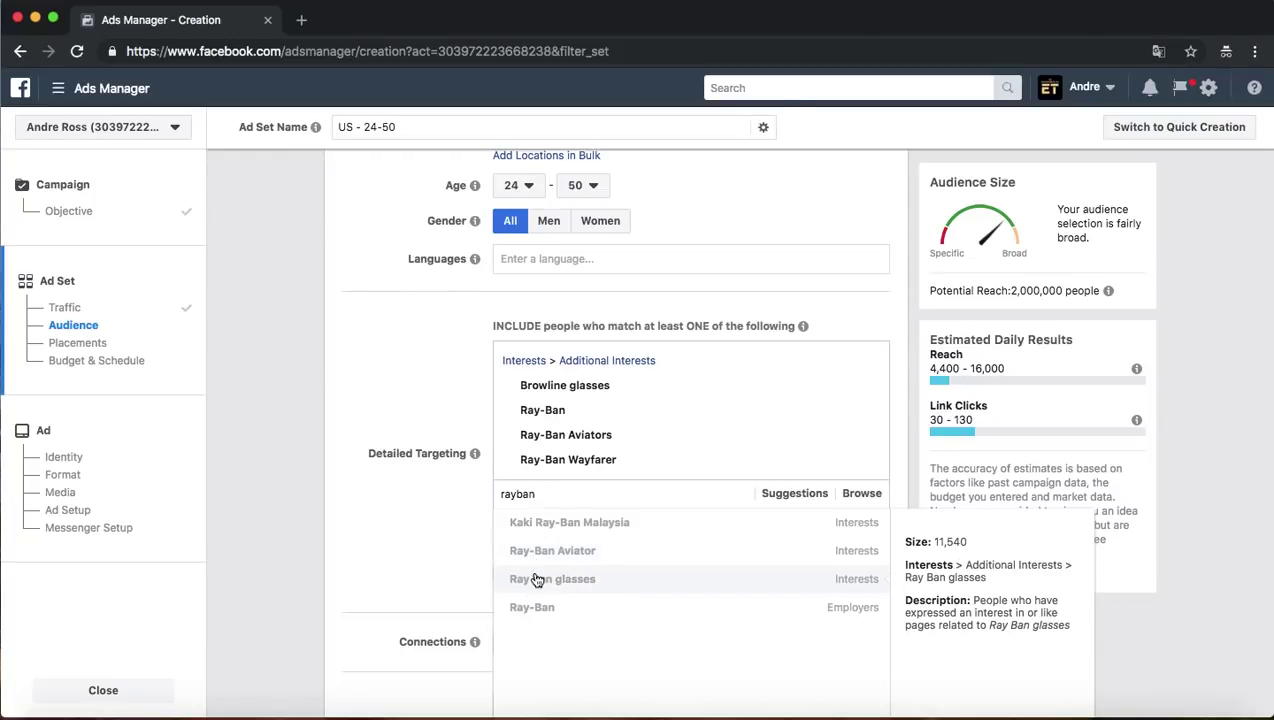
left_click(537, 580)
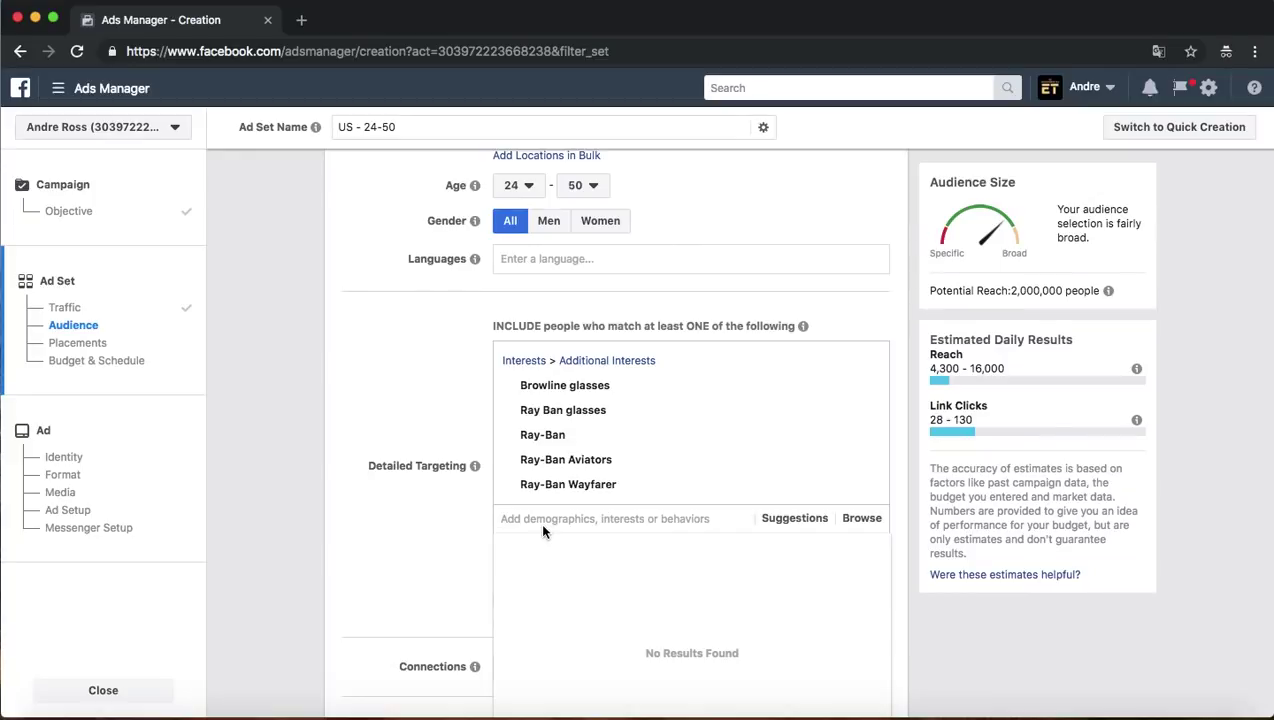
Step: Include the interests Ray-Ban Aviator and Kaki Ray-Ban Malaysia in the detailed targeting
type("rayban")
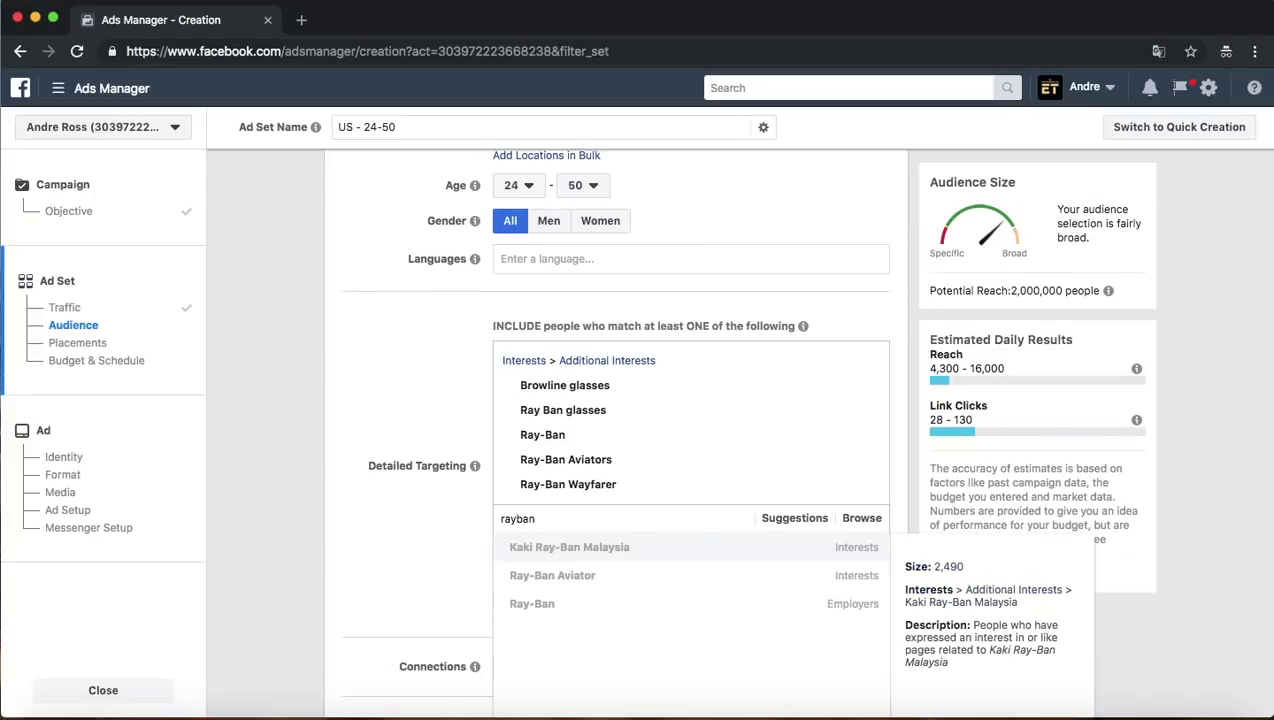
left_click(566, 576)
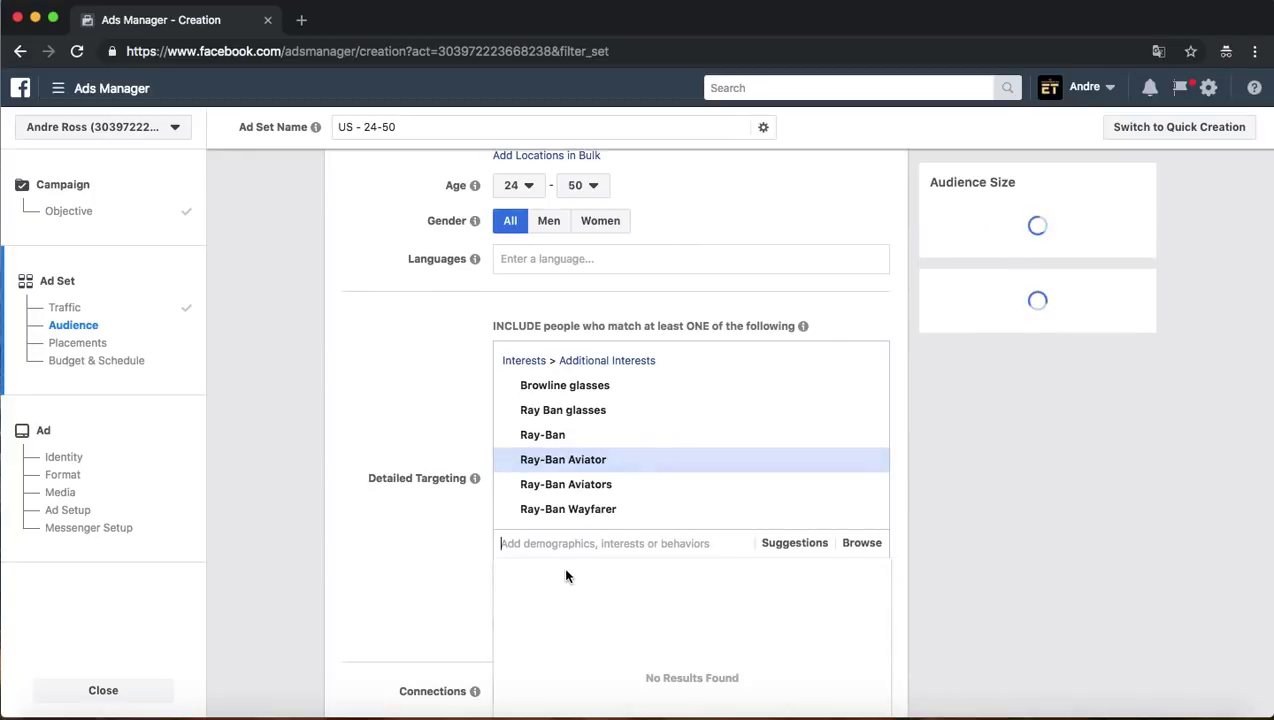
type("rayban")
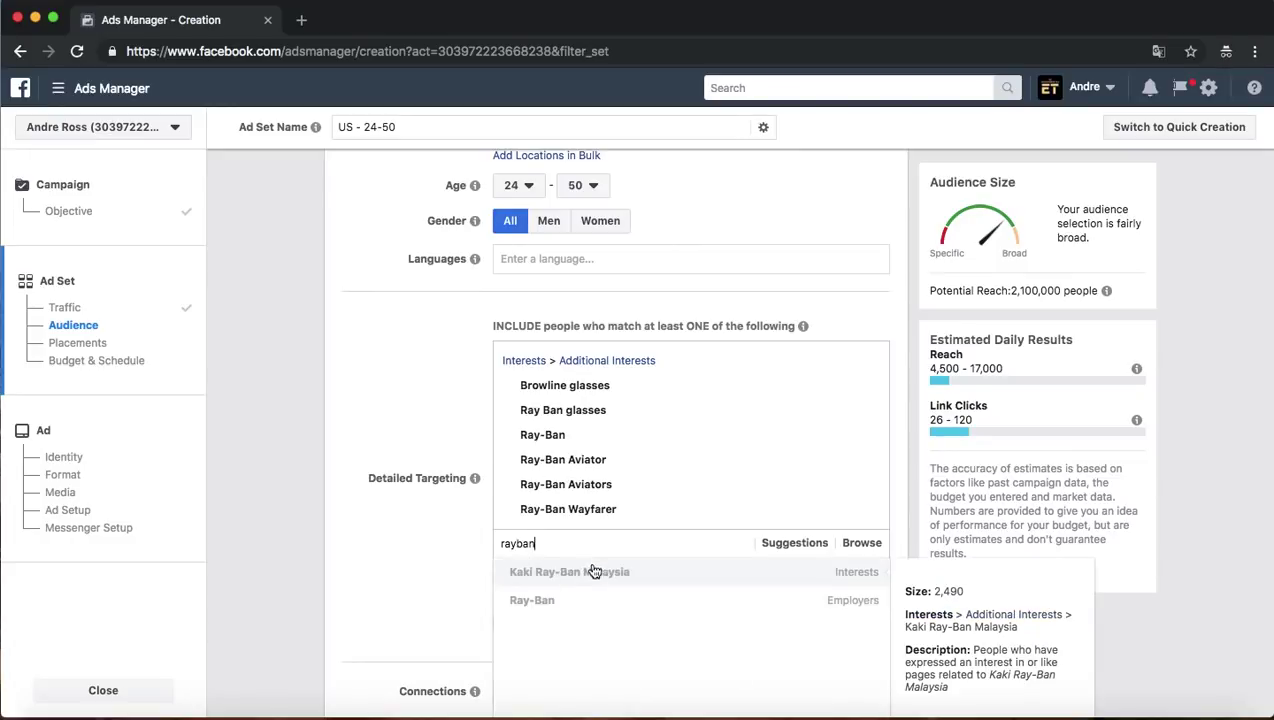
left_click(728, 566)
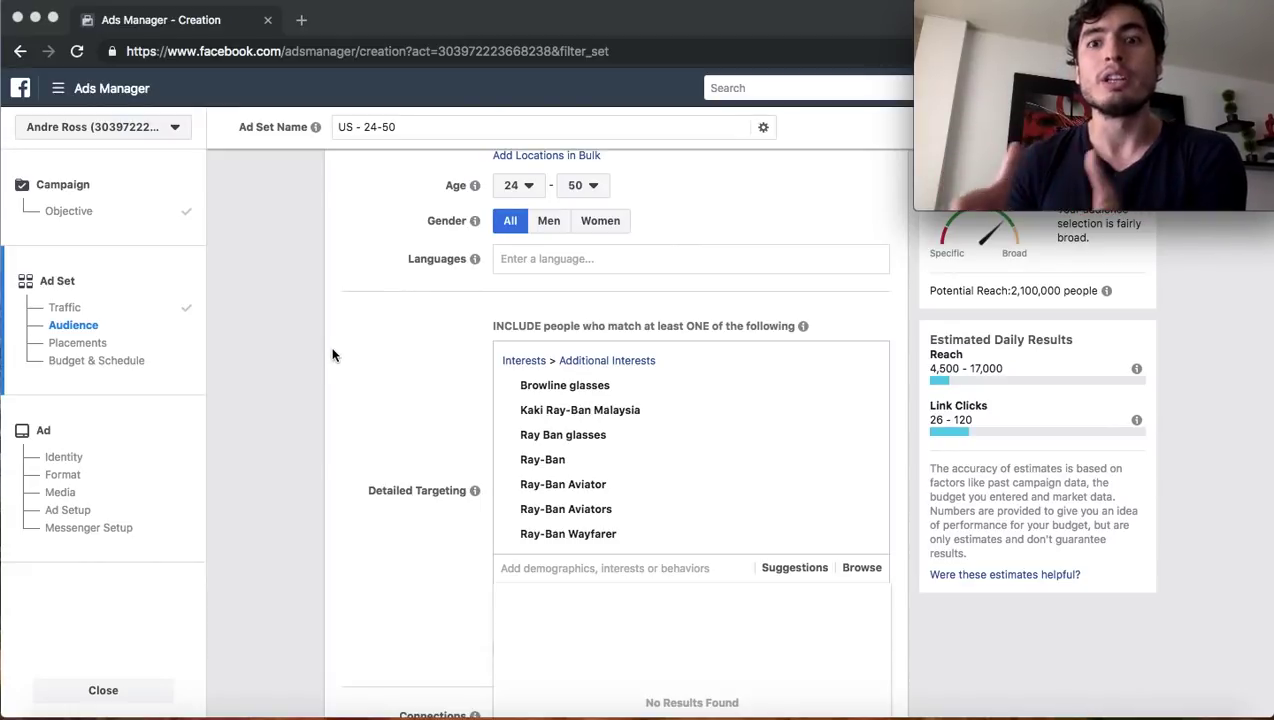
scroll(449, 360, "down", 3)
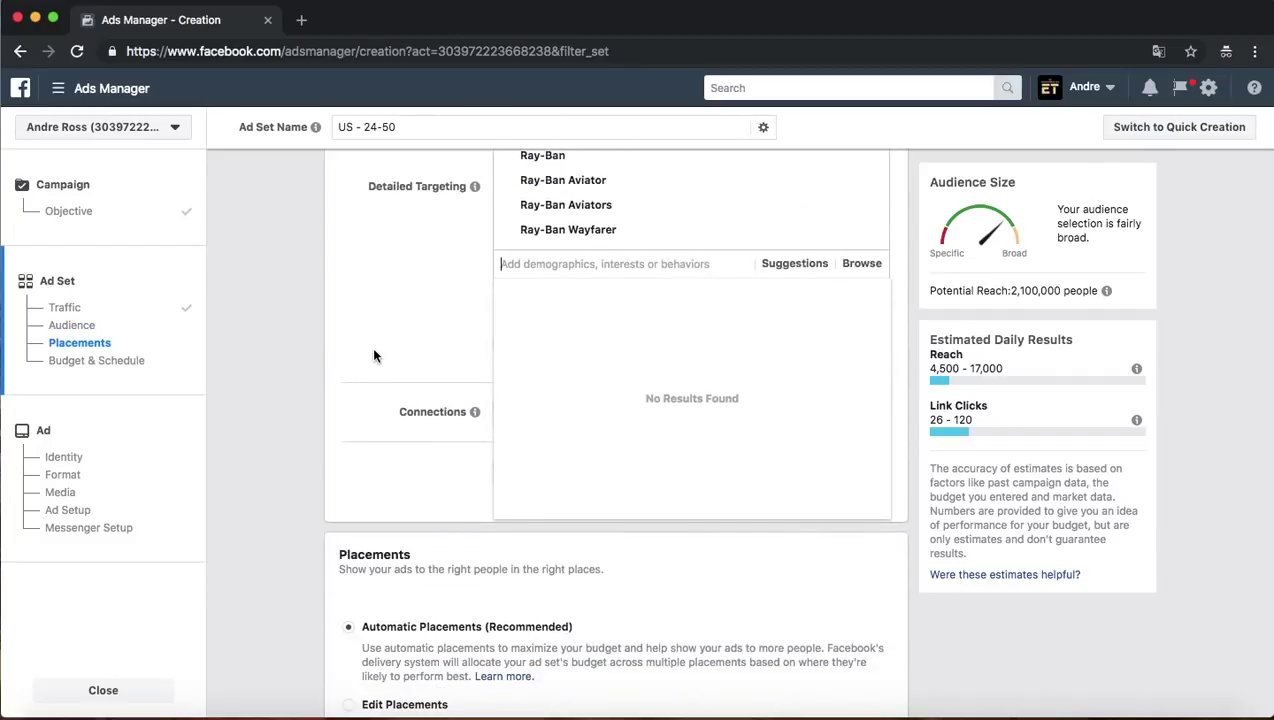
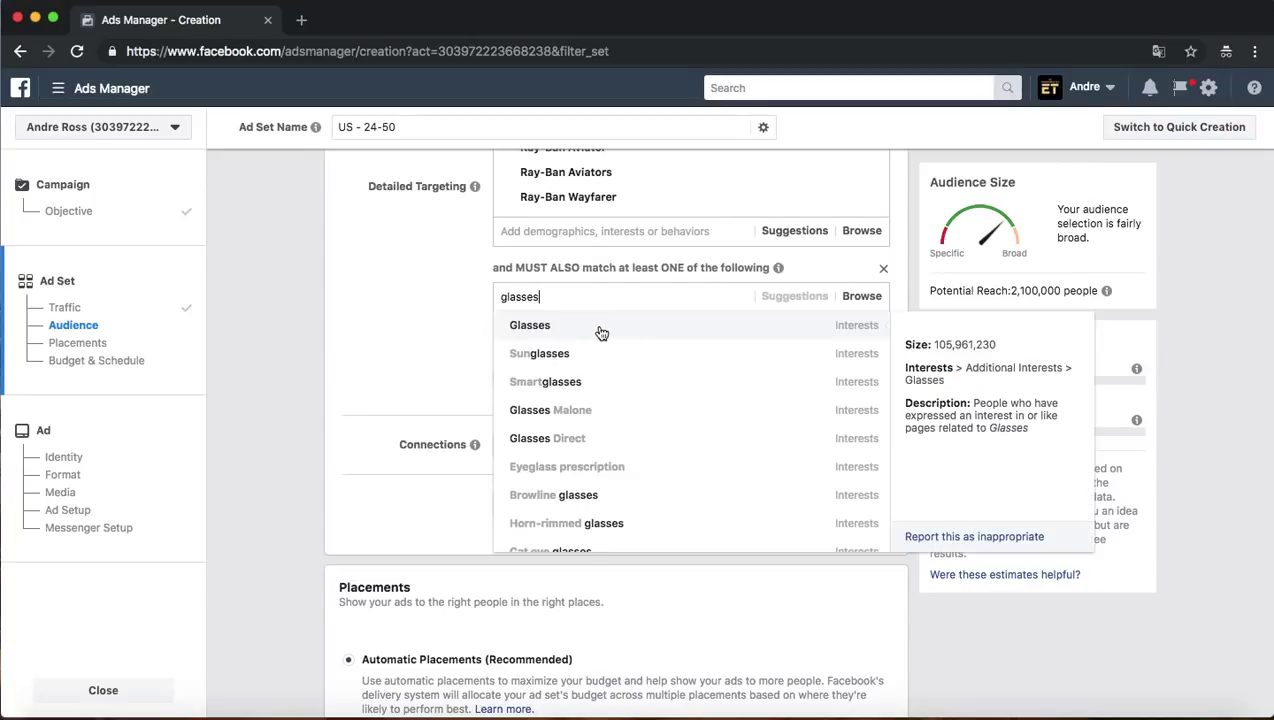
Step: Add the interest Glasses as a condition the audience must also match in the detailed targeting
left_click(597, 330)
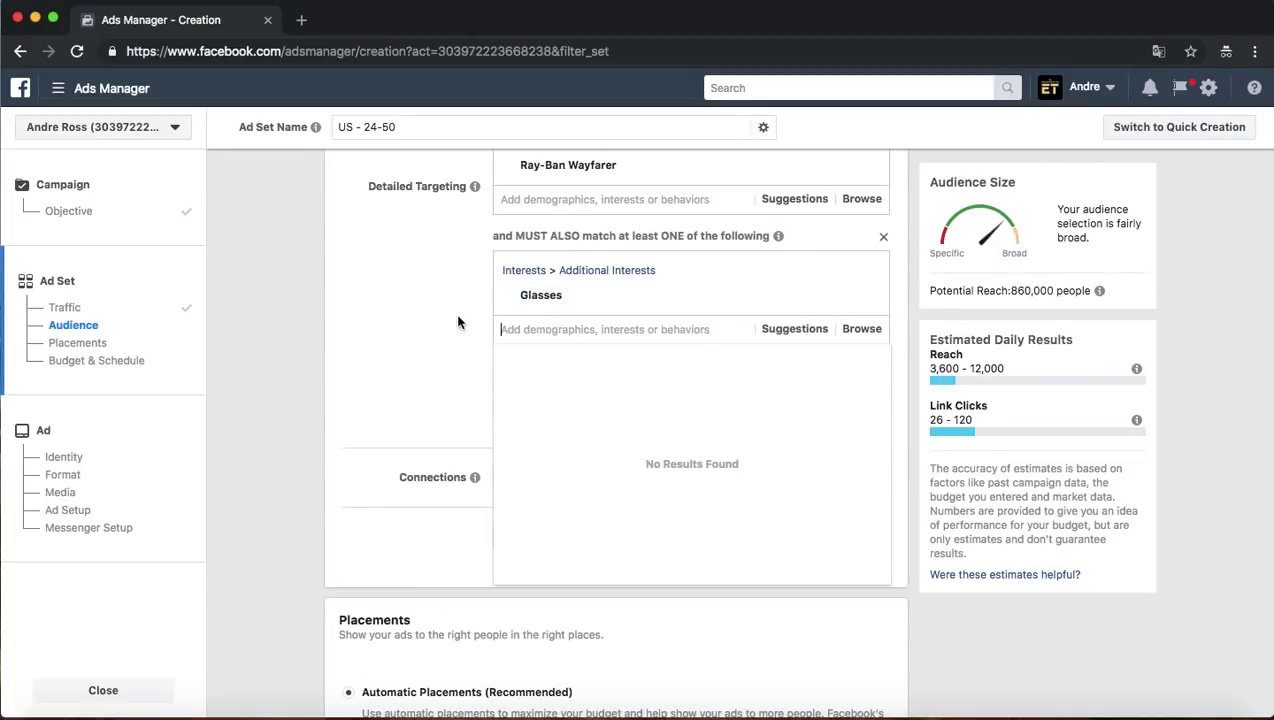
left_click(420, 322)
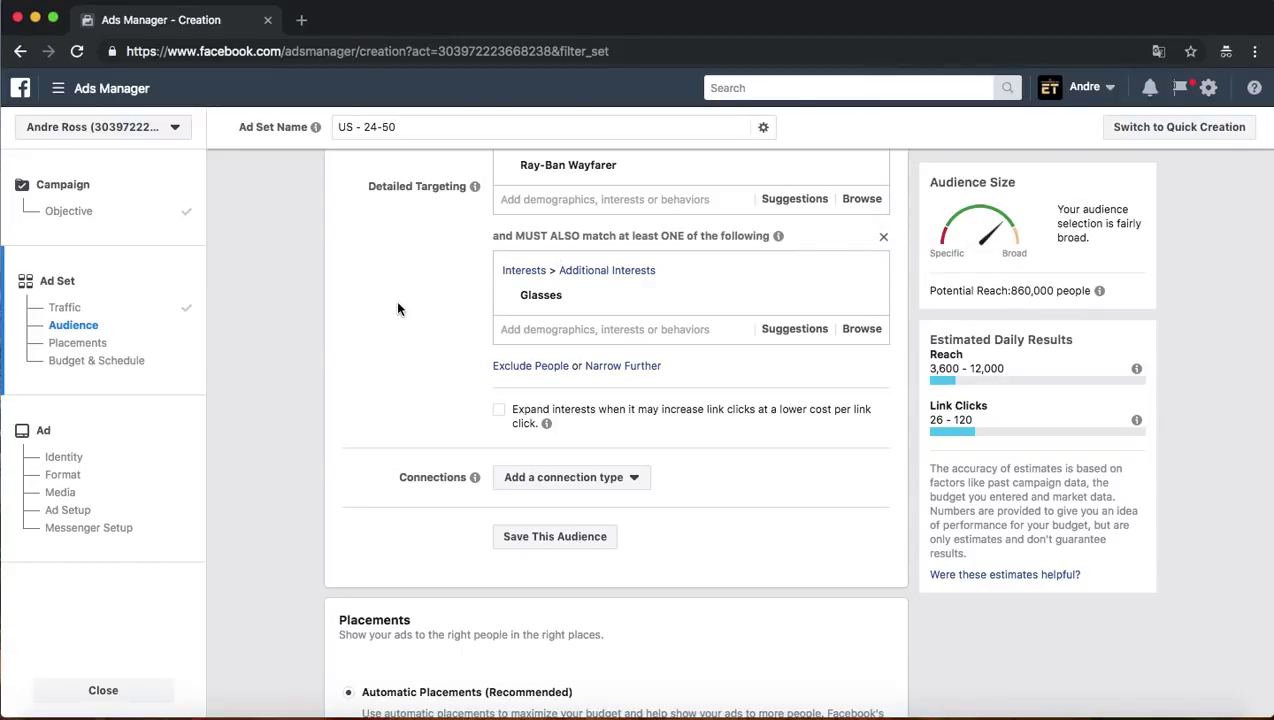
Step: Review the manual placement options for Facebook, Instagram, Audience Network and Messenger, and return to Automatic Placements
scroll(397, 309, "down", 5)
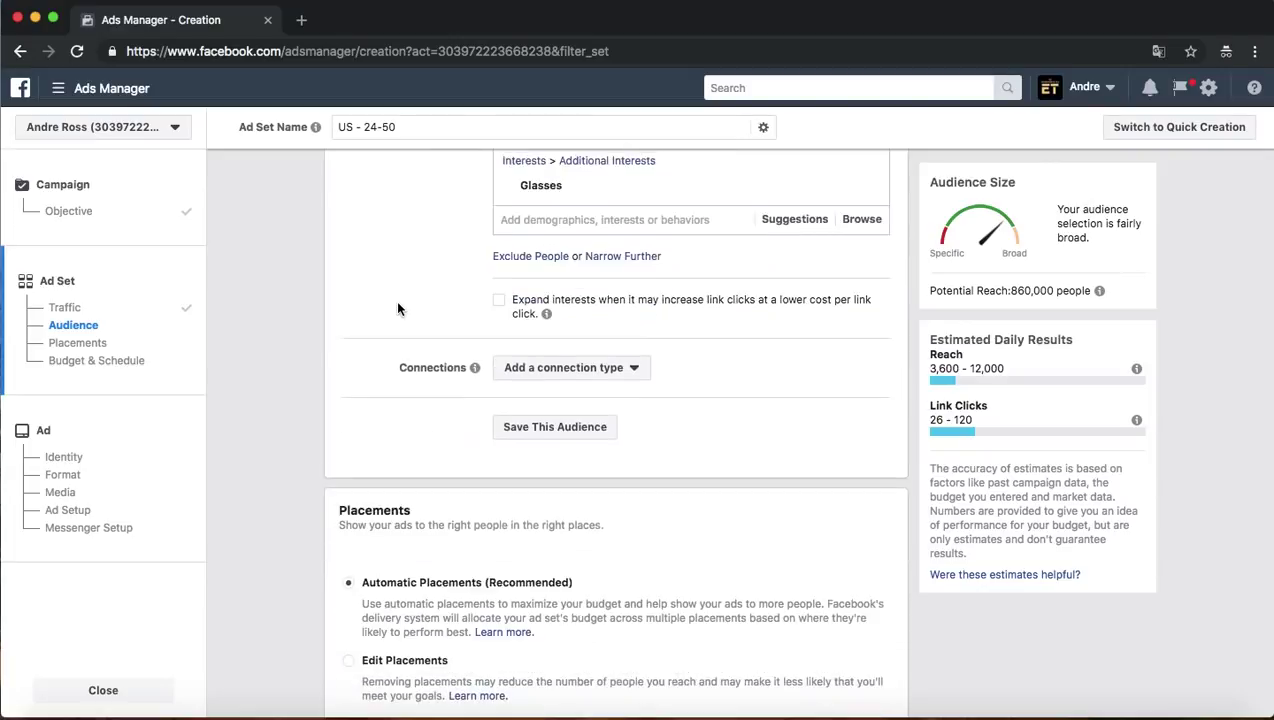
left_click(349, 278)
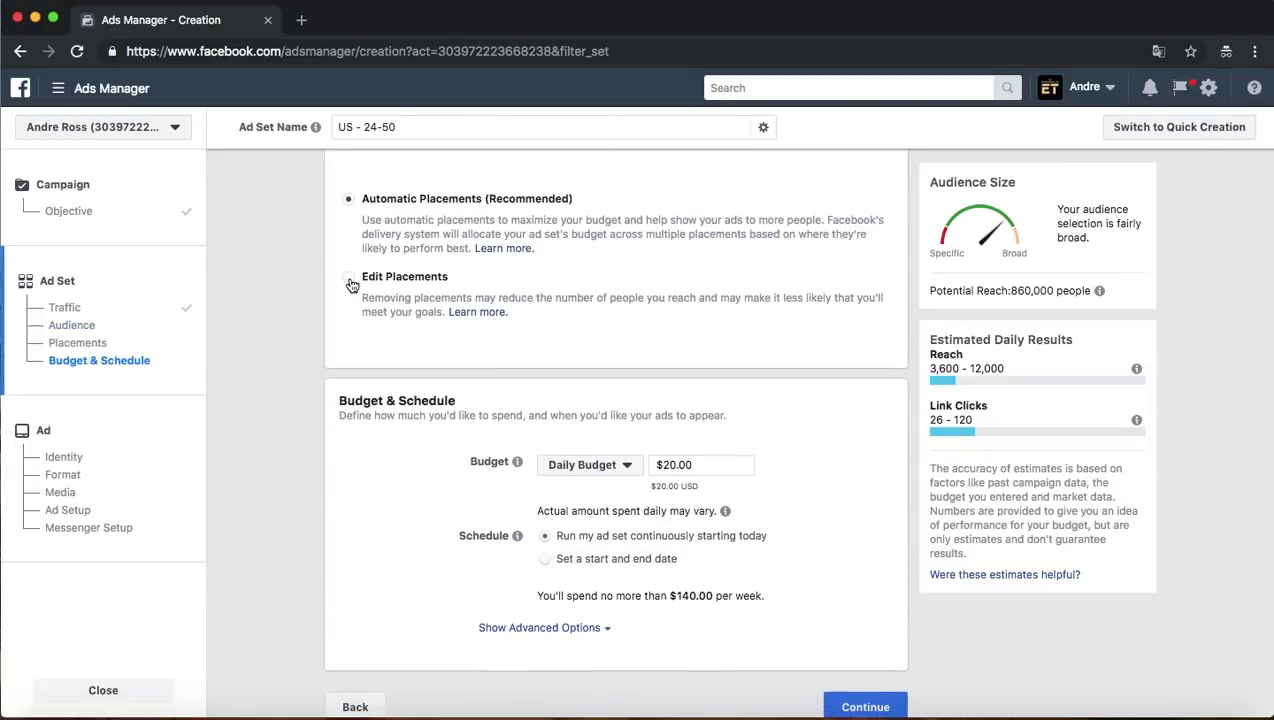
scroll(495, 362, "down", 3)
scroll(600, 335, "down", 1)
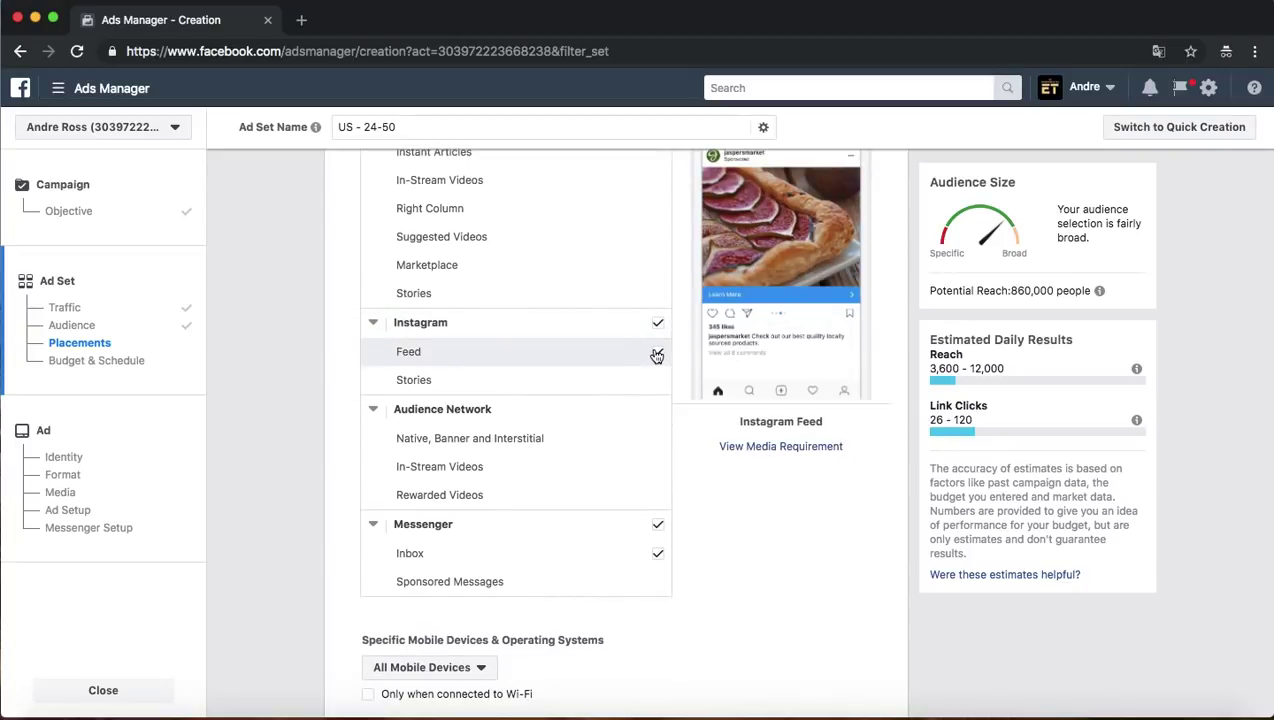
scroll(656, 405, "down", 1)
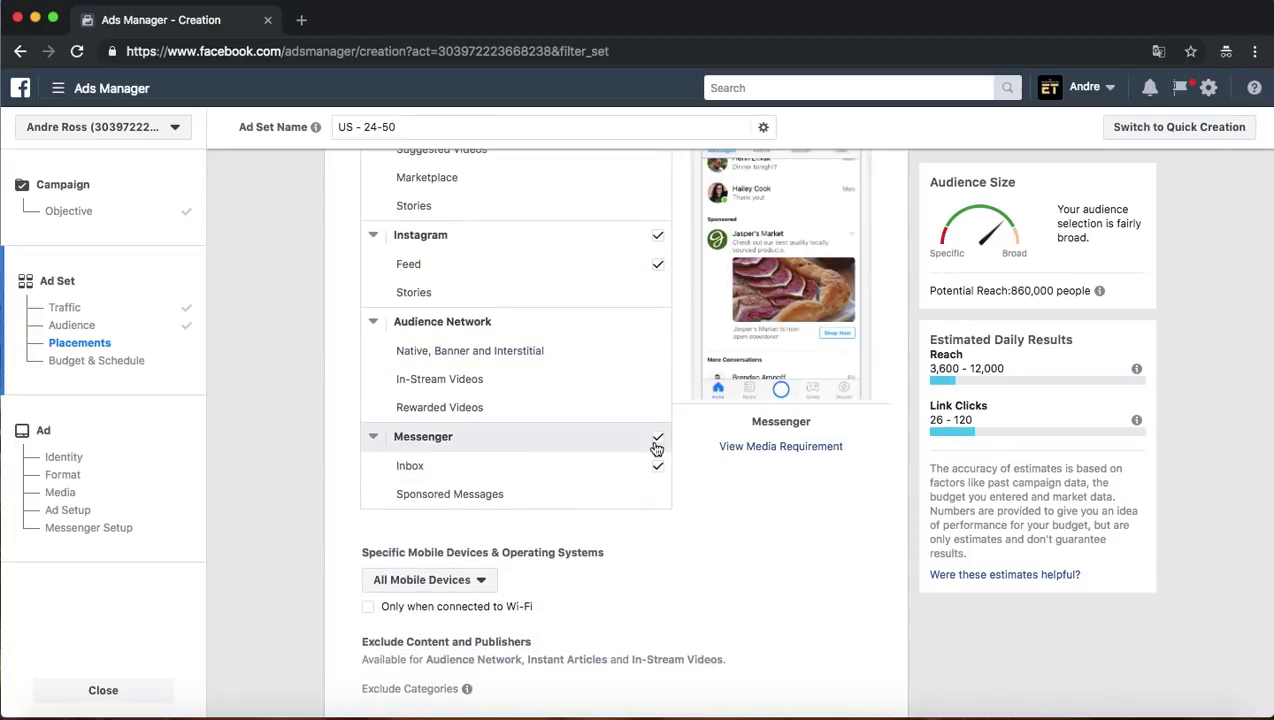
scroll(639, 415, "up", 5)
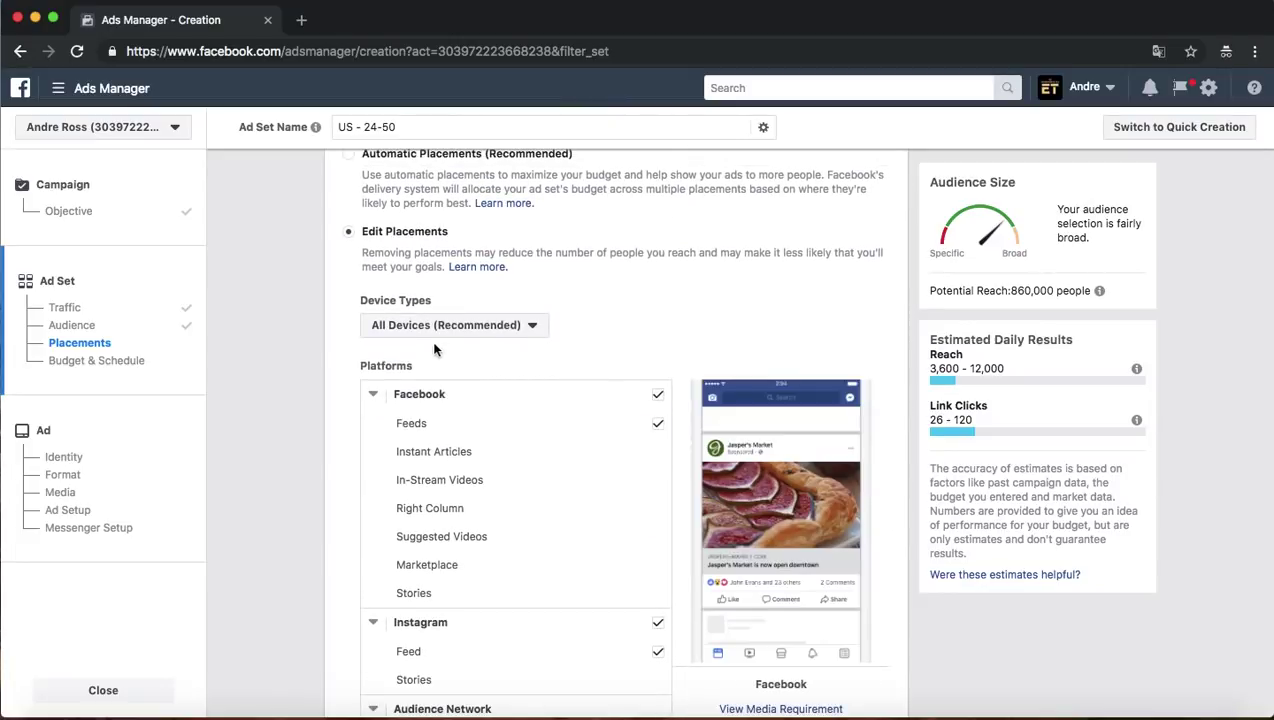
scroll(398, 236, "up", 1)
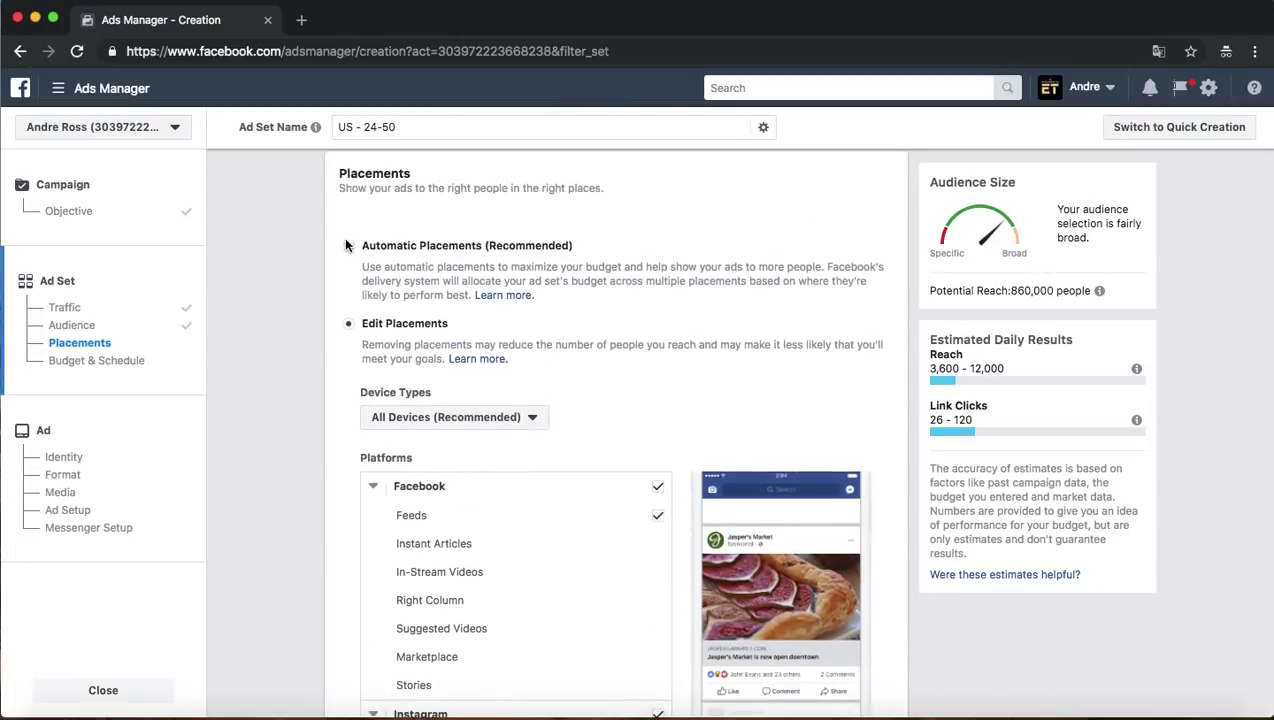
left_click(348, 246)
Step: Set the ad set's daily budget to $7.00
scroll(655, 312, "down", 1)
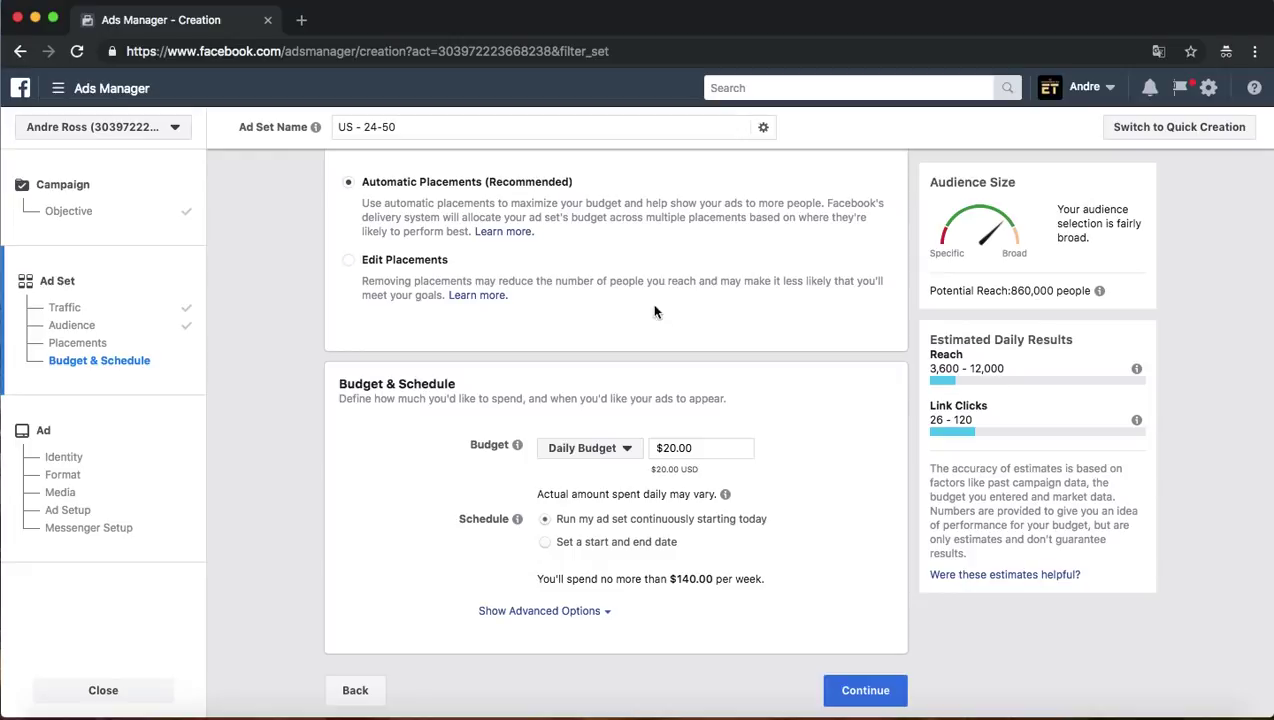
double_click(668, 448)
type("0")
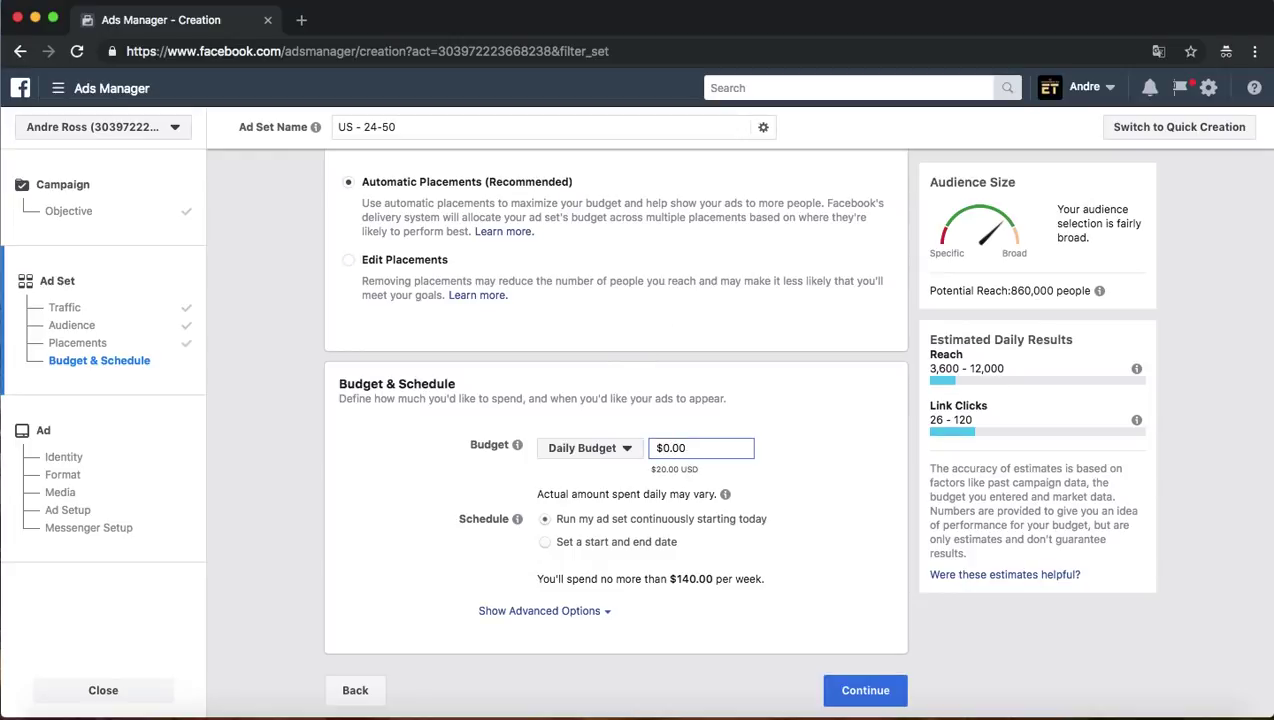
key("BackSpace")
type("7")
left_click(782, 444)
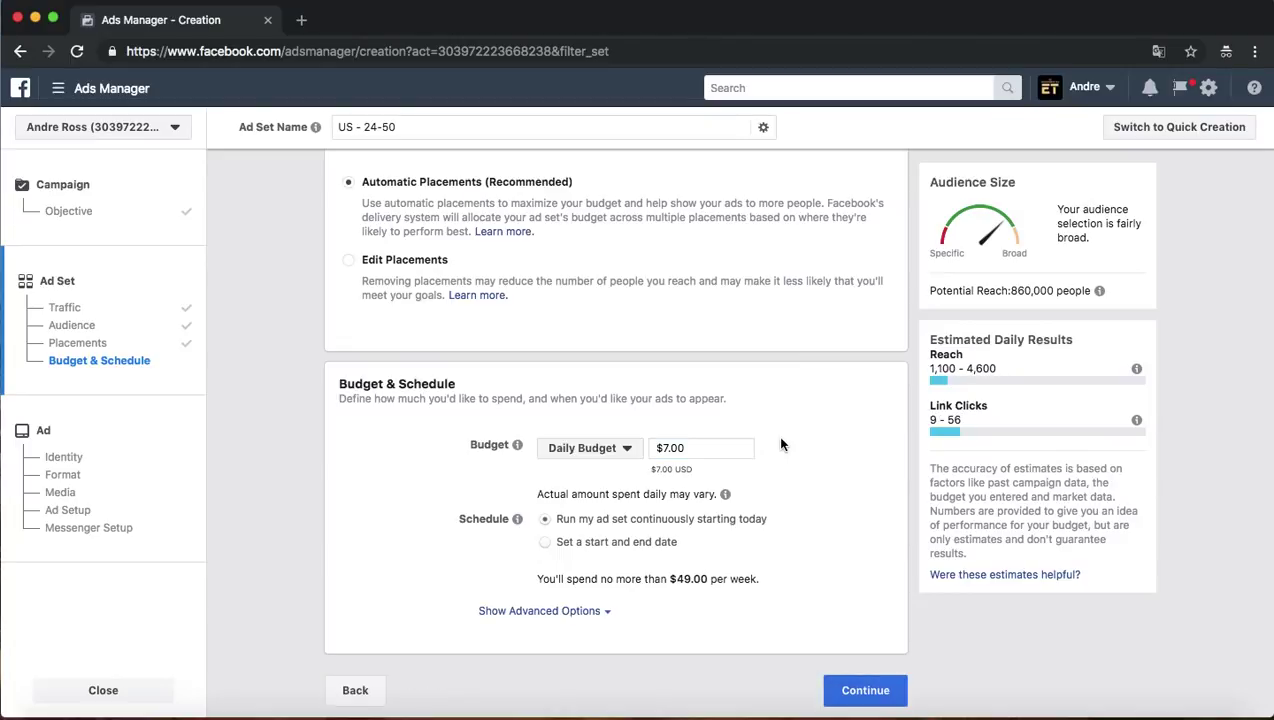
Step: Switch the schedule to a start and end date and set the end date to Oct 31, 2018
left_click(545, 543)
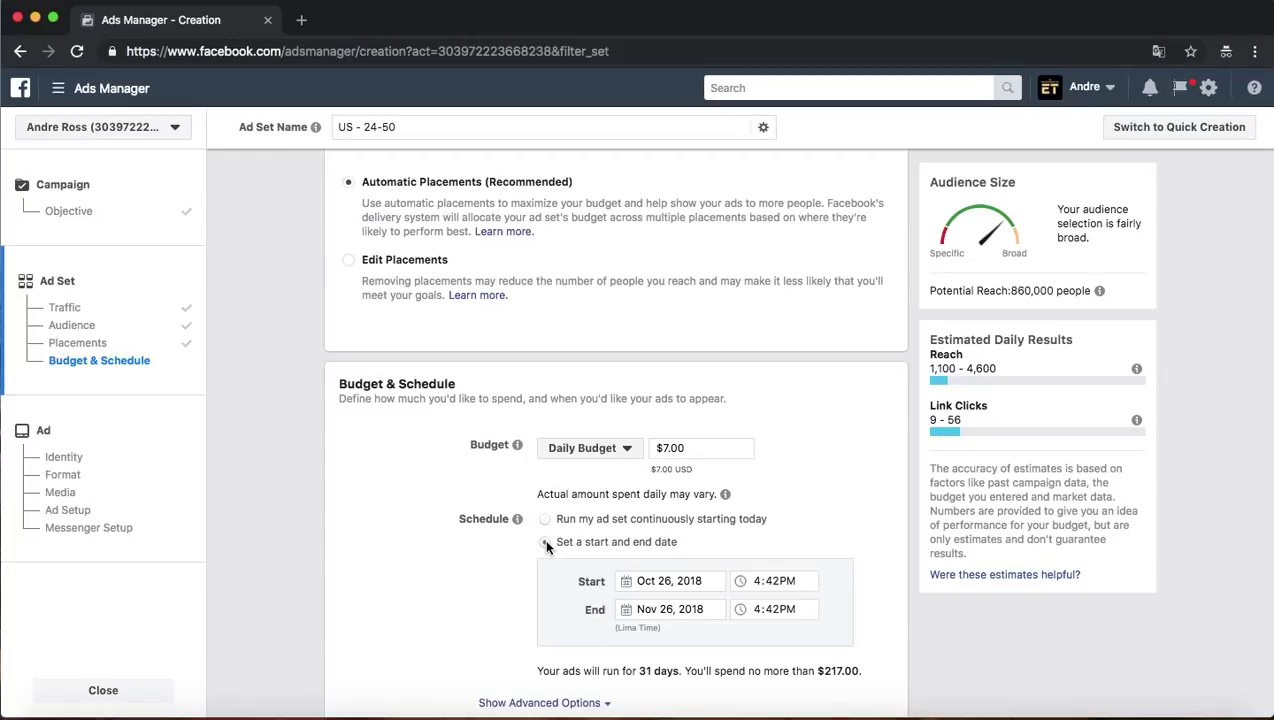
scroll(730, 550, "down", 1)
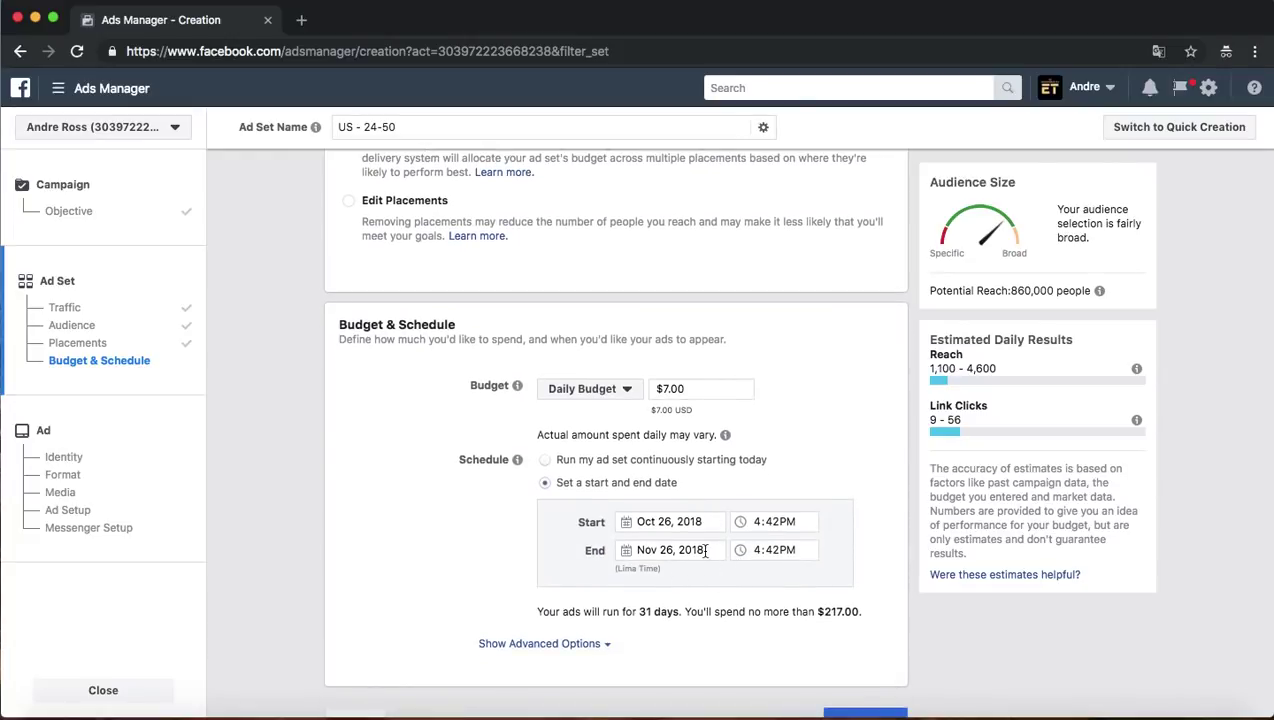
left_click(700, 550)
left_click(632, 351)
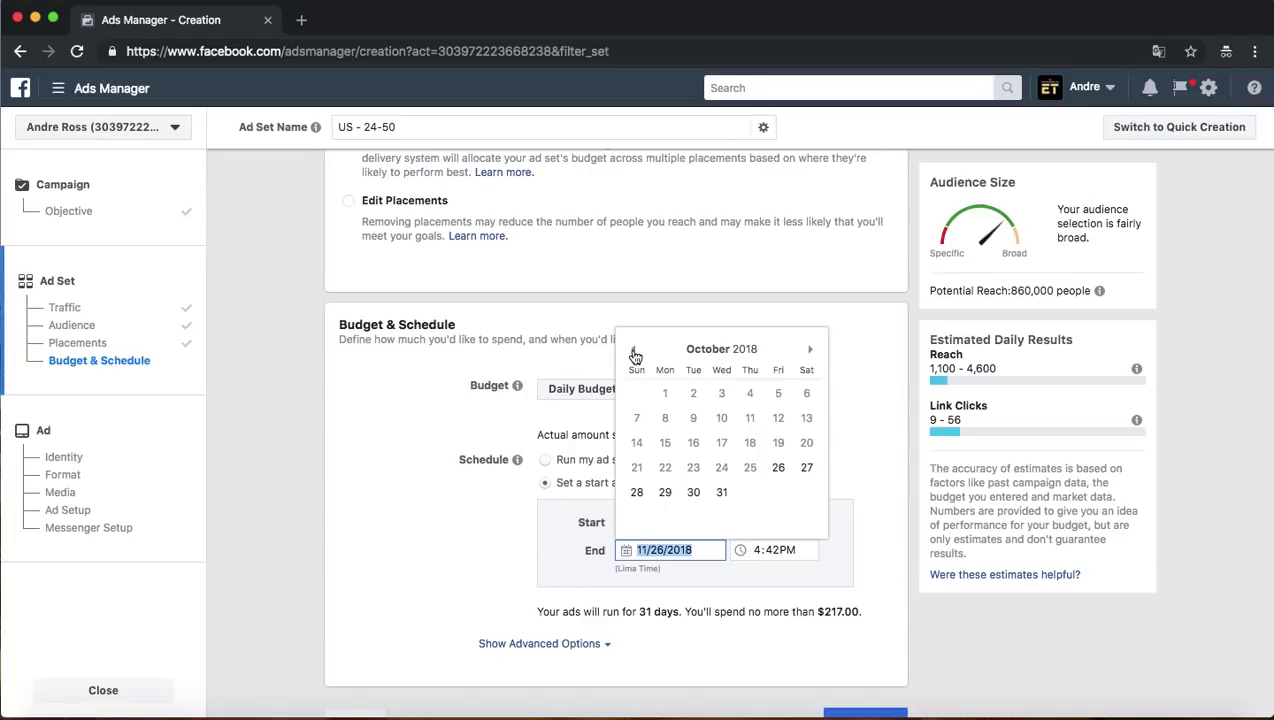
left_click(723, 495)
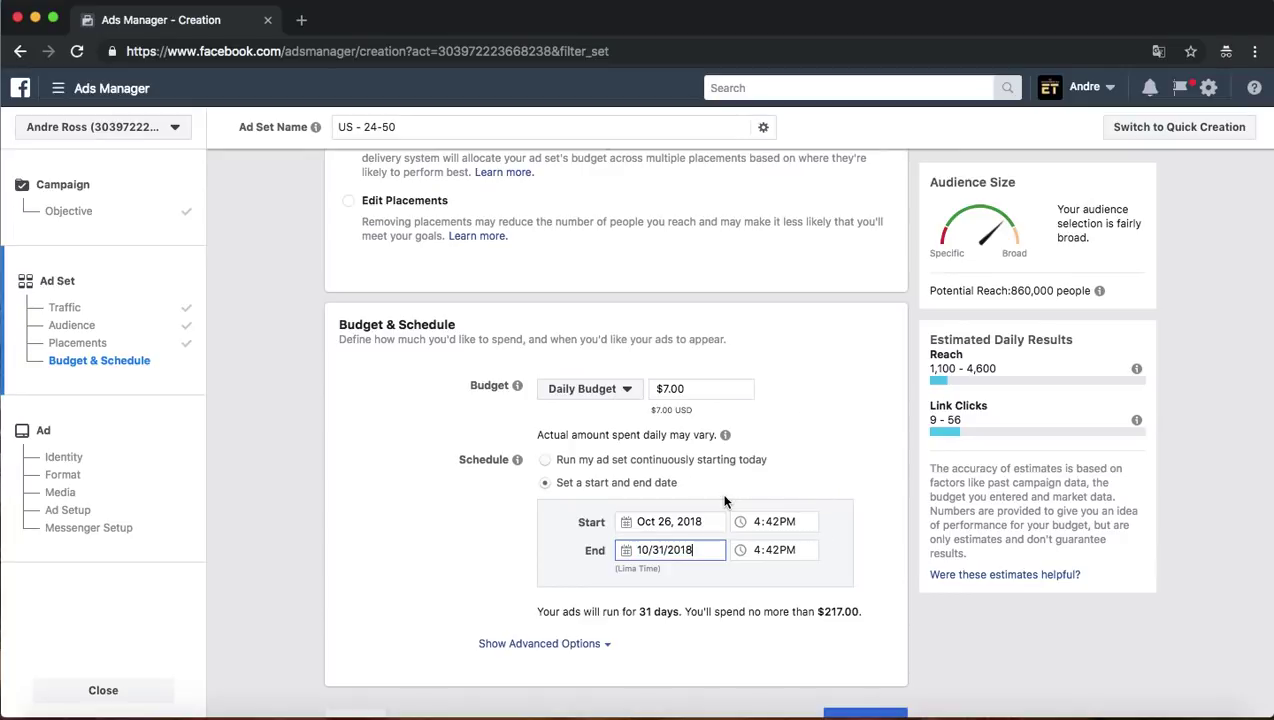
left_click(419, 503)
scroll(419, 503, "down", 1)
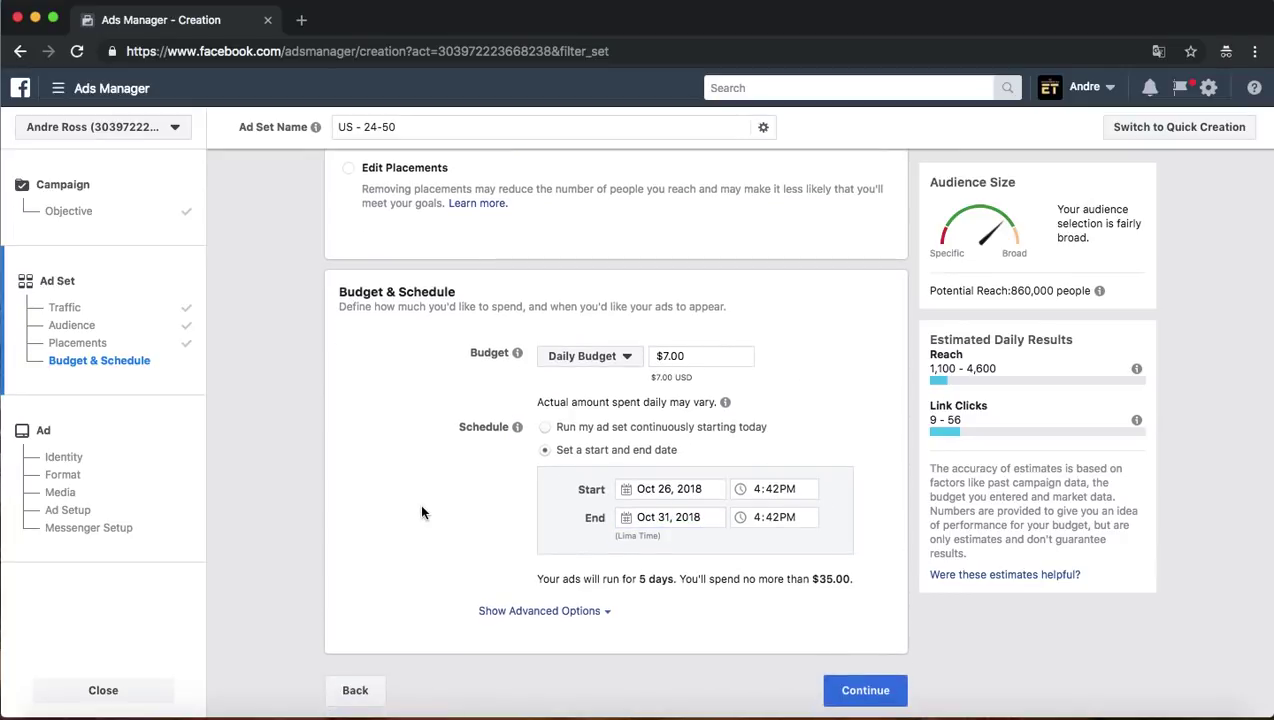
Step: Set the schedule's end date to Nov 1, 2018 and continue to the ad setup
left_click(641, 517)
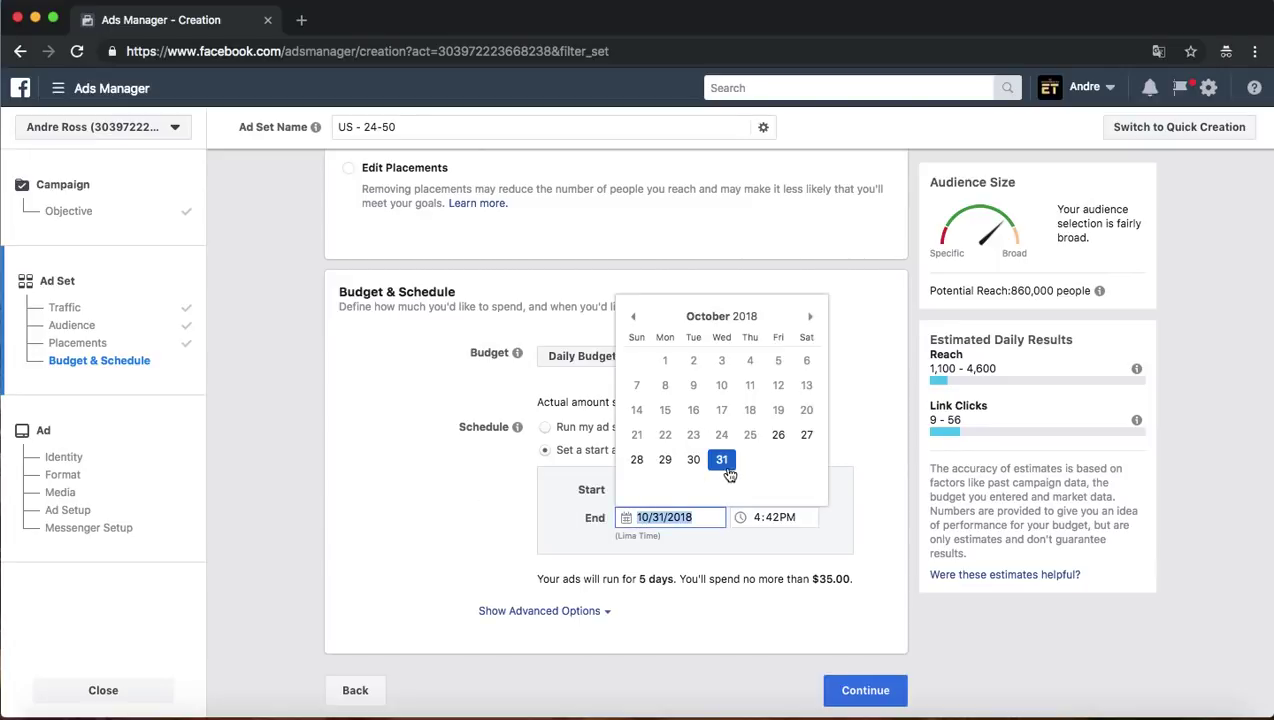
left_click(808, 320)
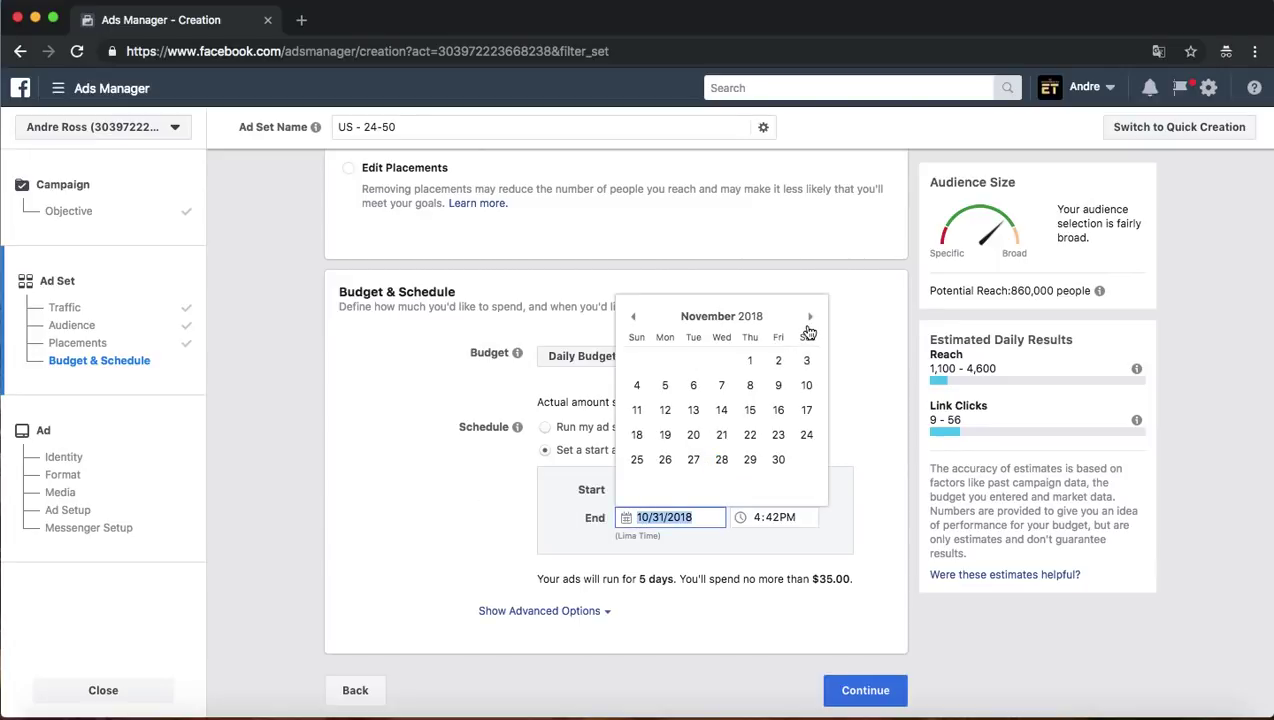
left_click(750, 360)
left_click(409, 512)
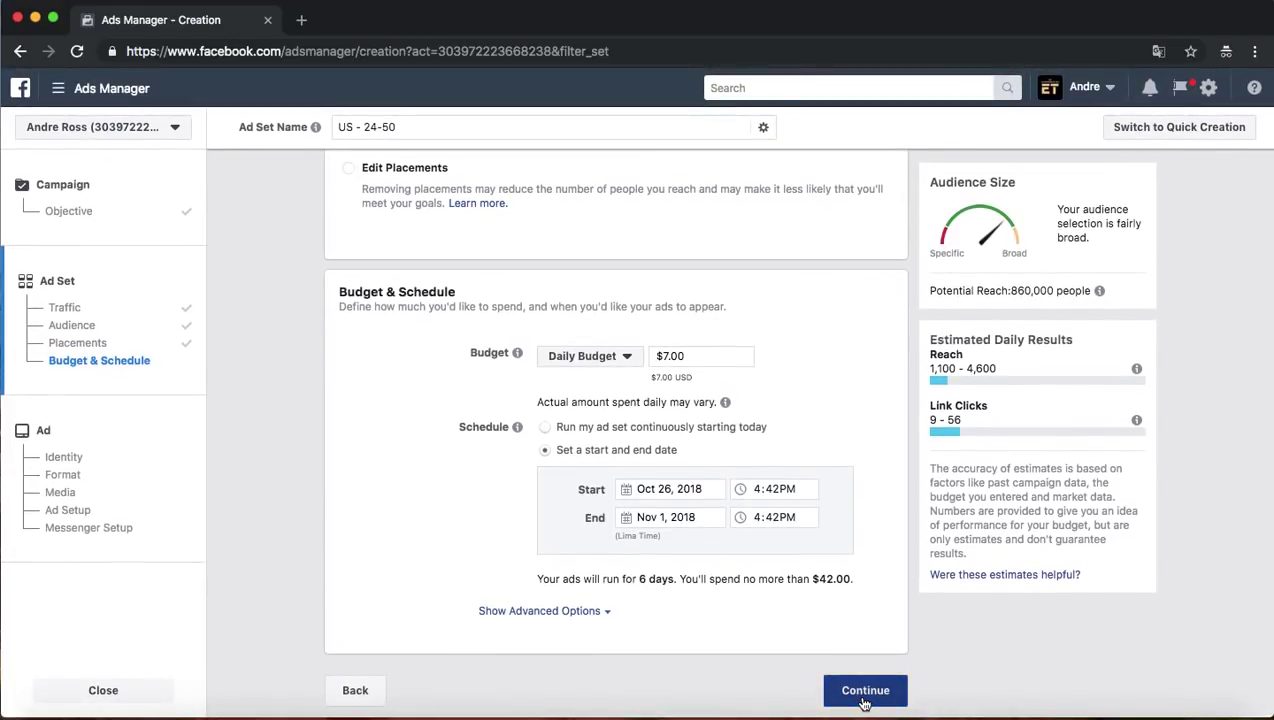
left_click(863, 691)
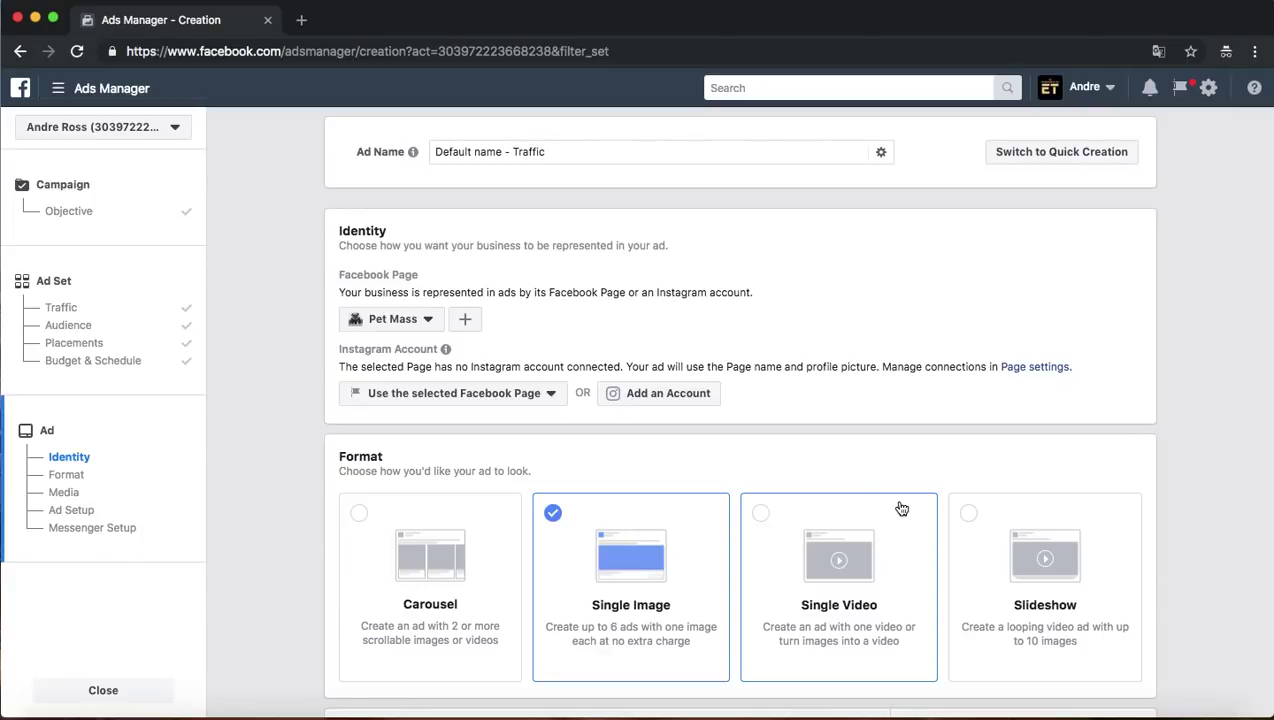
Step: Add the 1200 × 628 image with 50% OFF and glasses from the account's image library to the ad
scroll(845, 475, "down", 6)
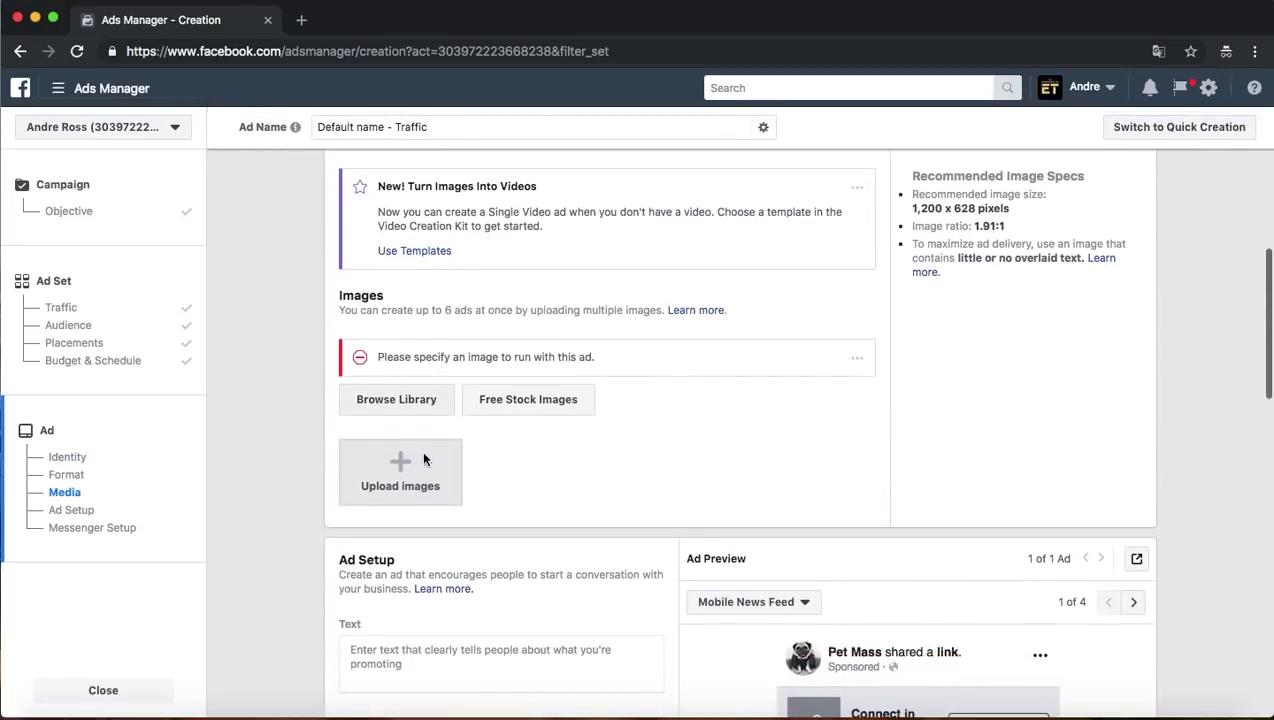
scroll(424, 459, "down", 2)
scroll(440, 389, "down", 1)
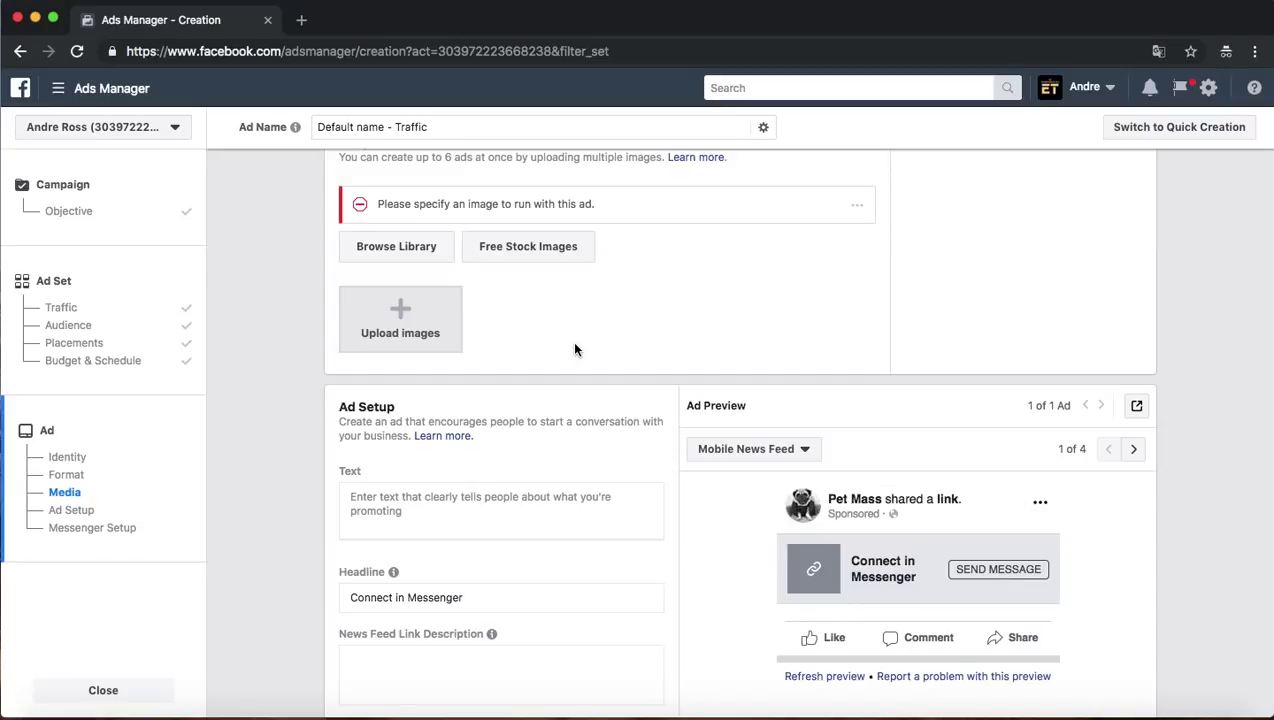
left_click(405, 332)
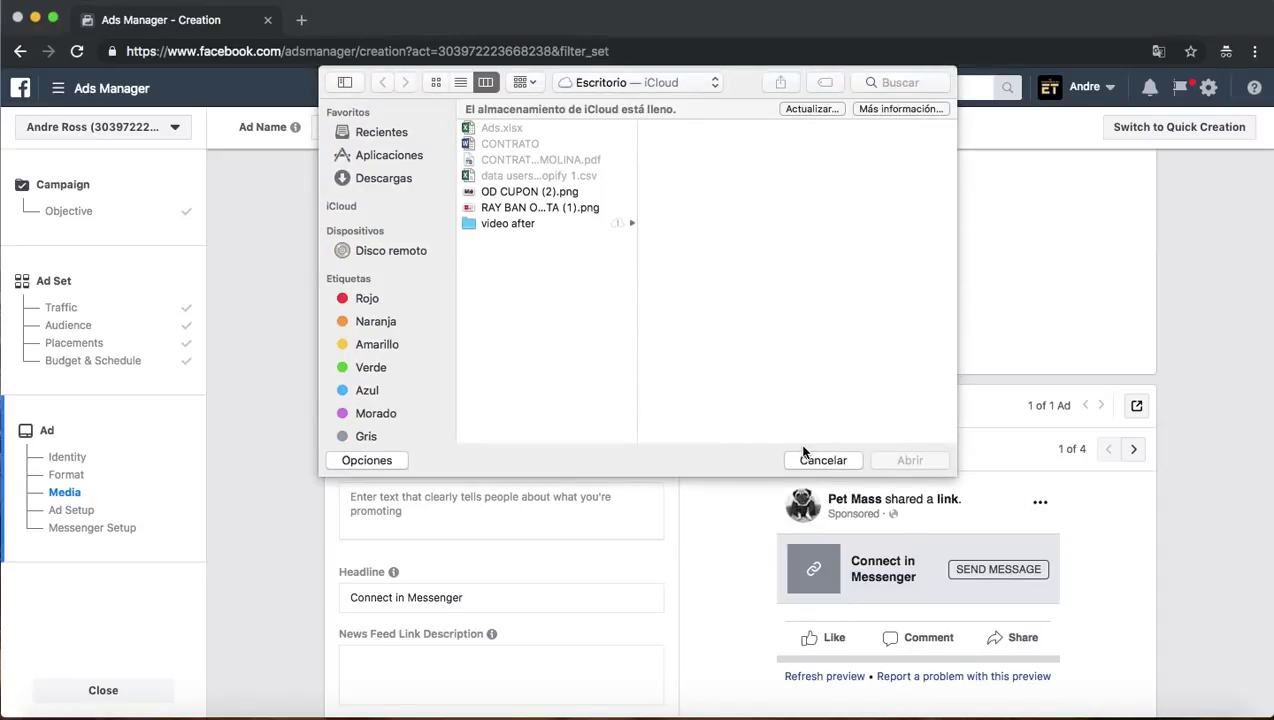
left_click(810, 458)
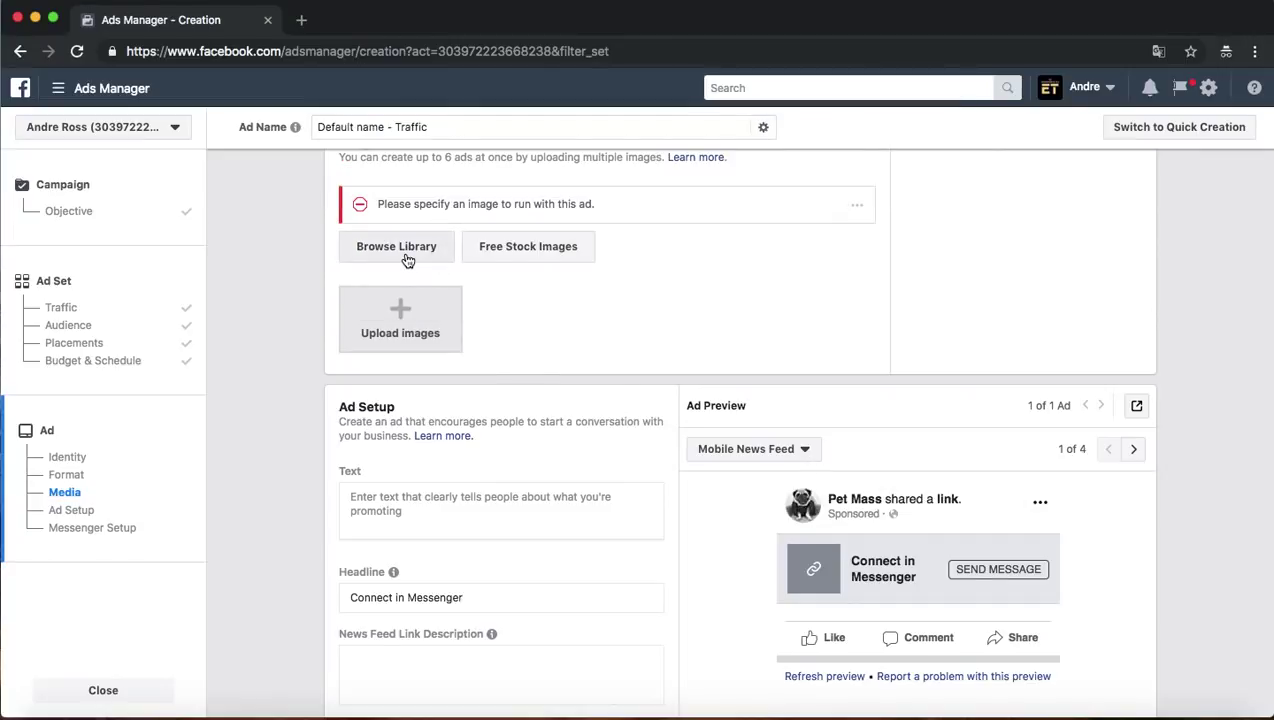
left_click(404, 252)
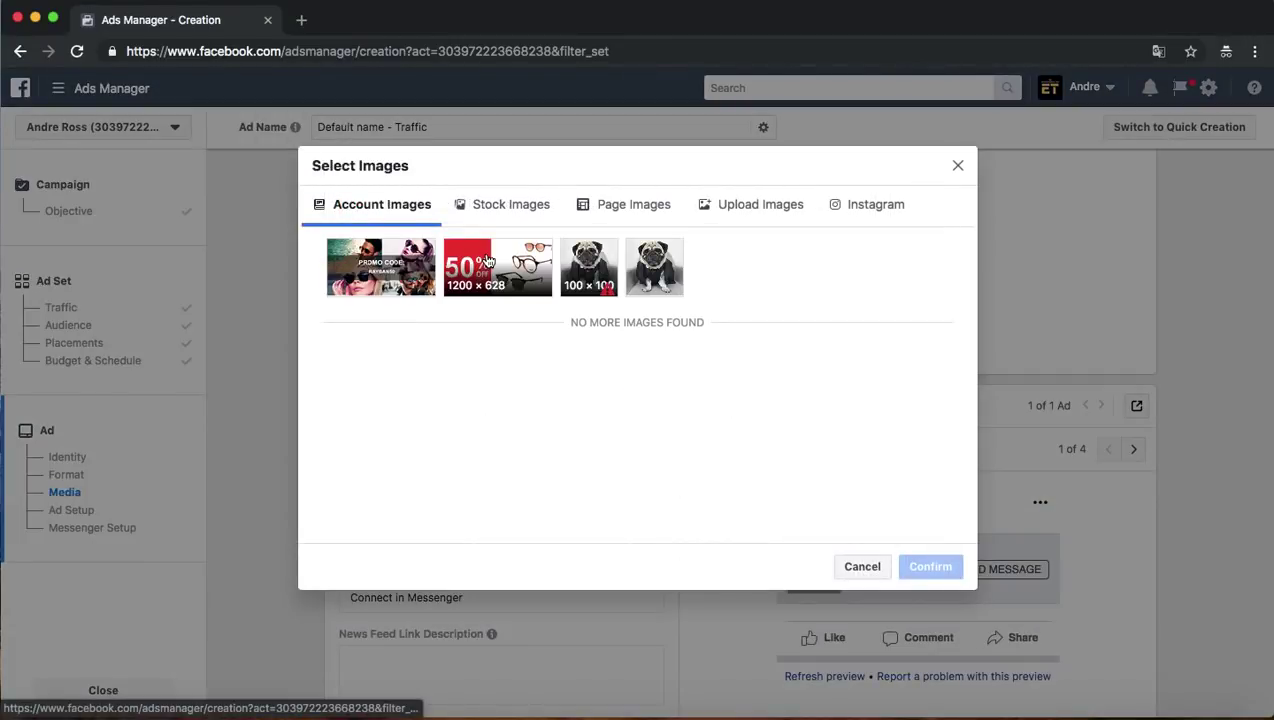
left_click(487, 262)
left_click(930, 566)
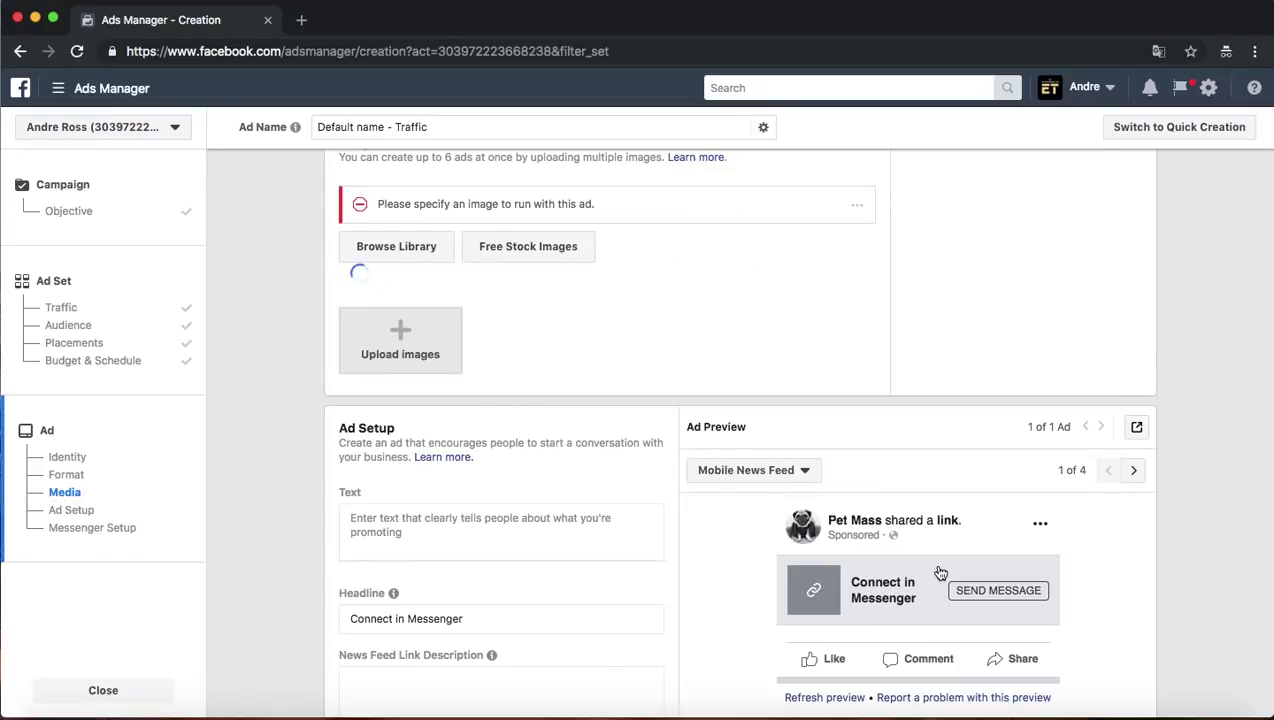
Step: Replace the ad's headline with "grab the offer"
scroll(714, 429, "down", 3)
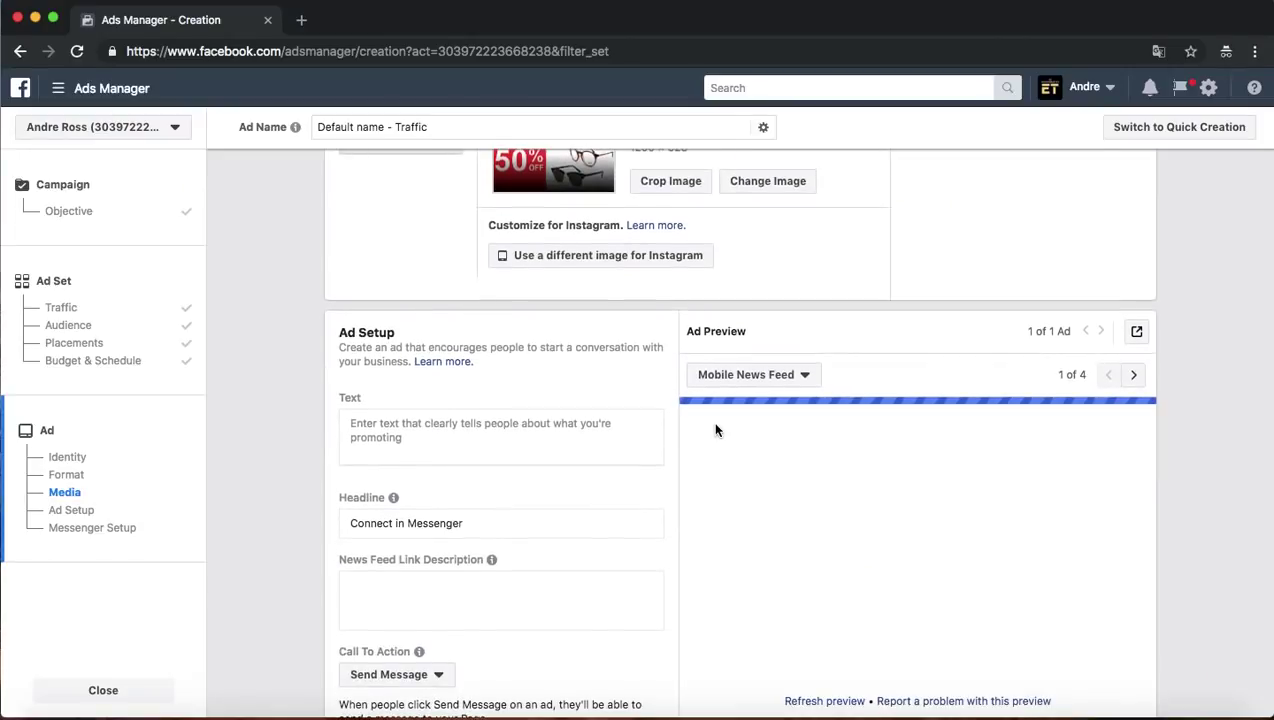
scroll(560, 425, "down", 2)
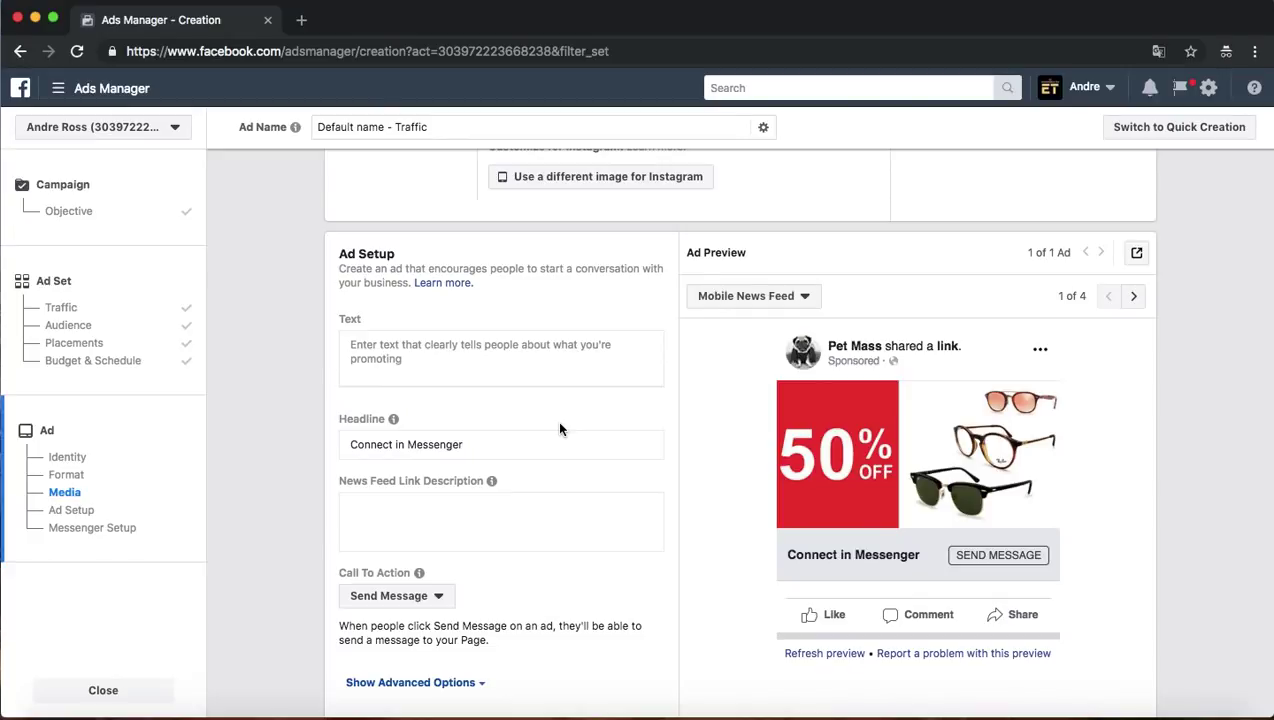
scroll(556, 420, "down", 1)
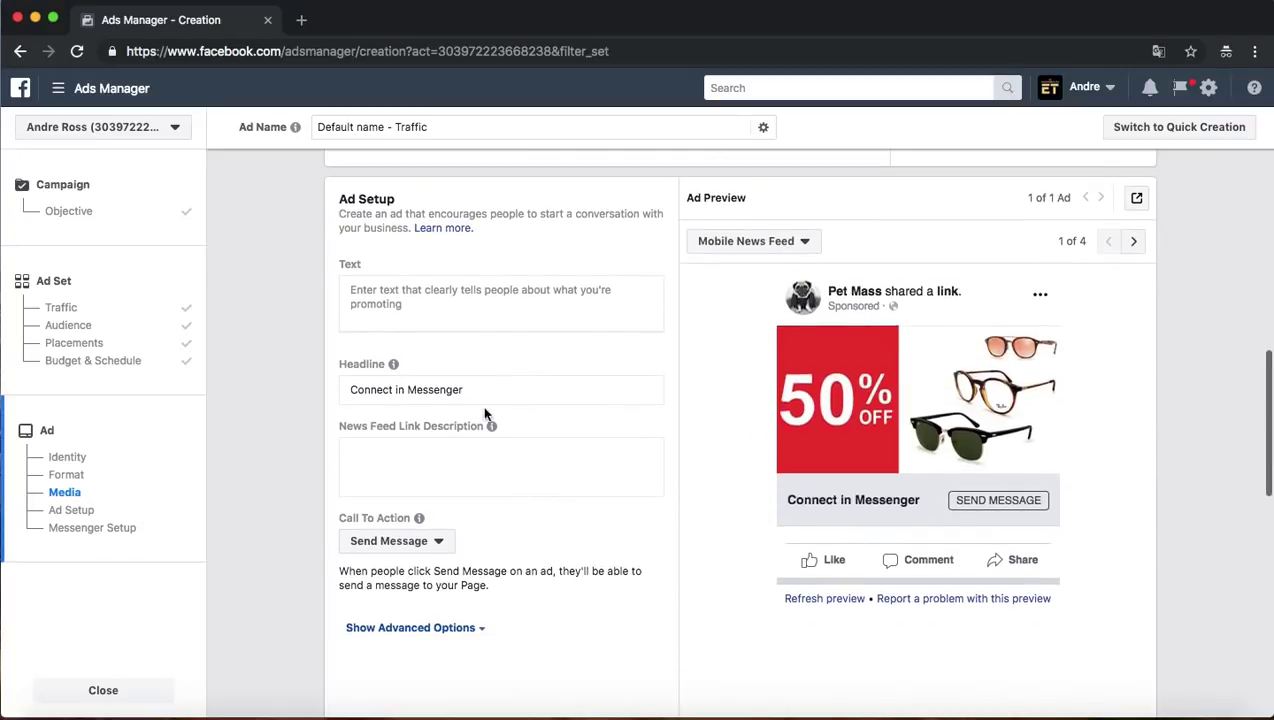
triple_click(449, 389)
type("grab")
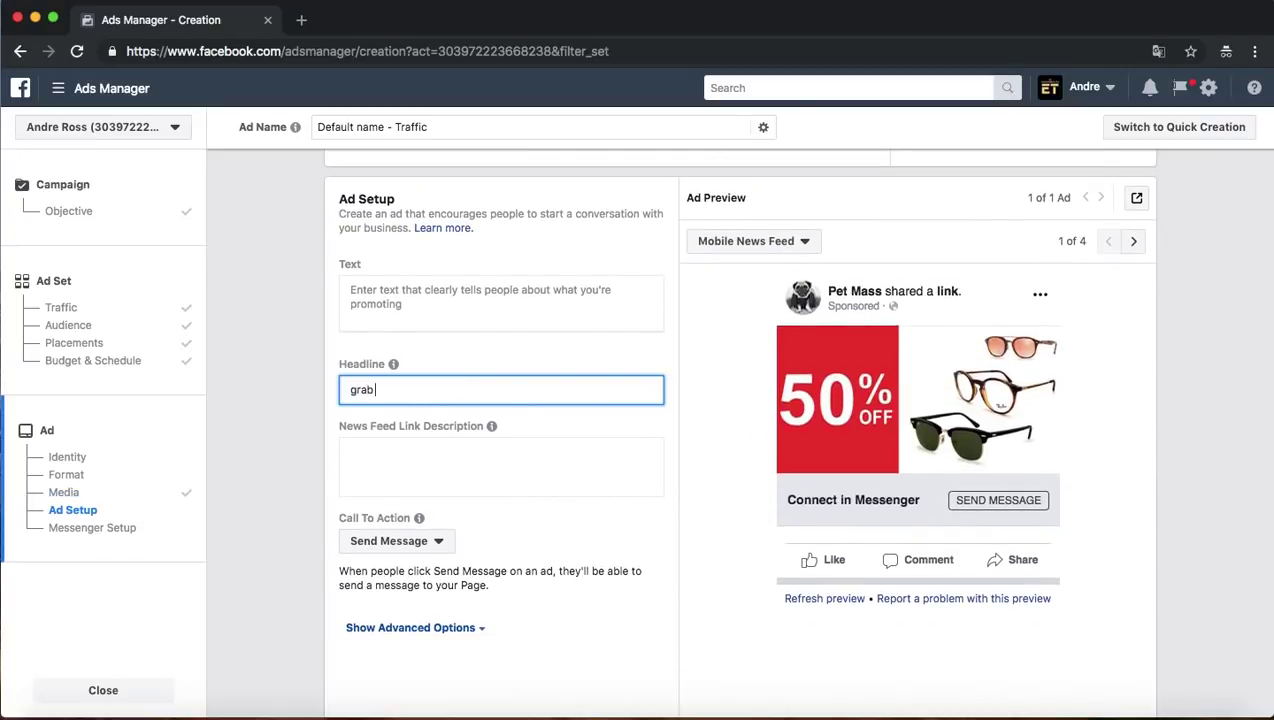
type(" the offer")
key("BackSpace")
type("er")
Step: Extend the ad's headline to "grab the offer ->" and open the ad's main text for editing
scroll(740, 430, "up", 1)
scroll(382, 464, "up", 1)
left_click(382, 464)
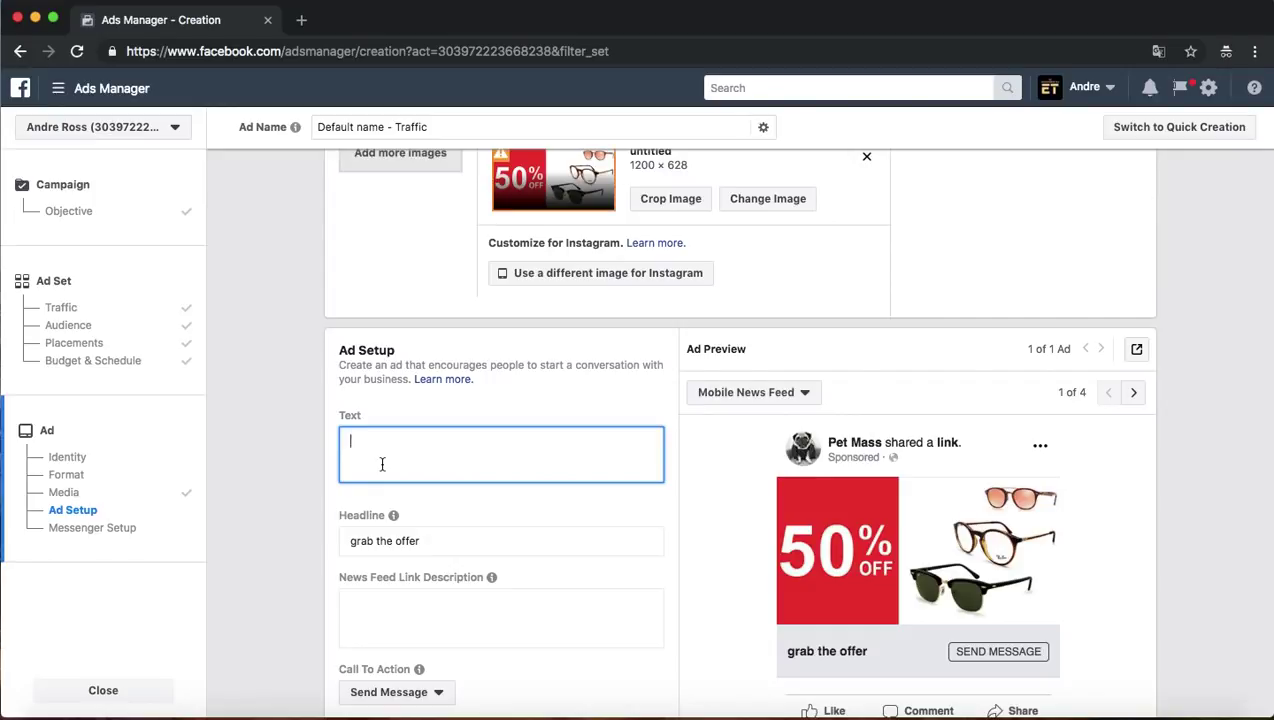
scroll(381, 464, "down", 2)
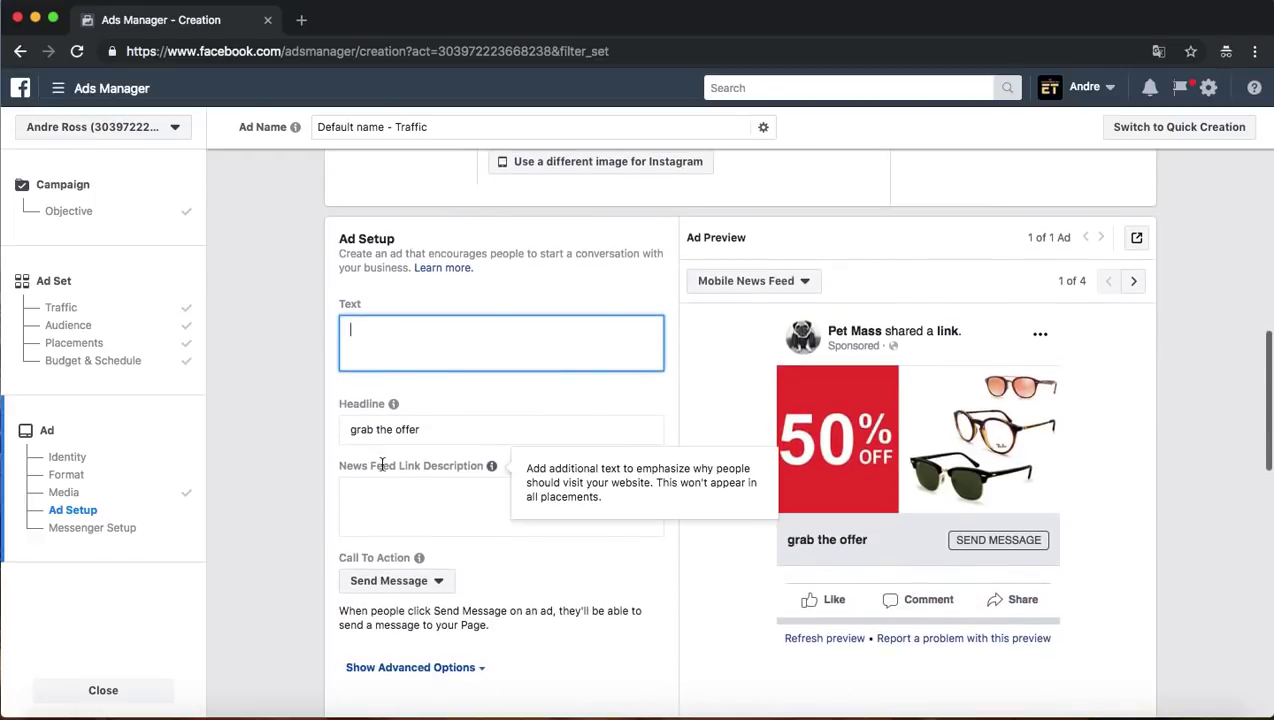
type("-")
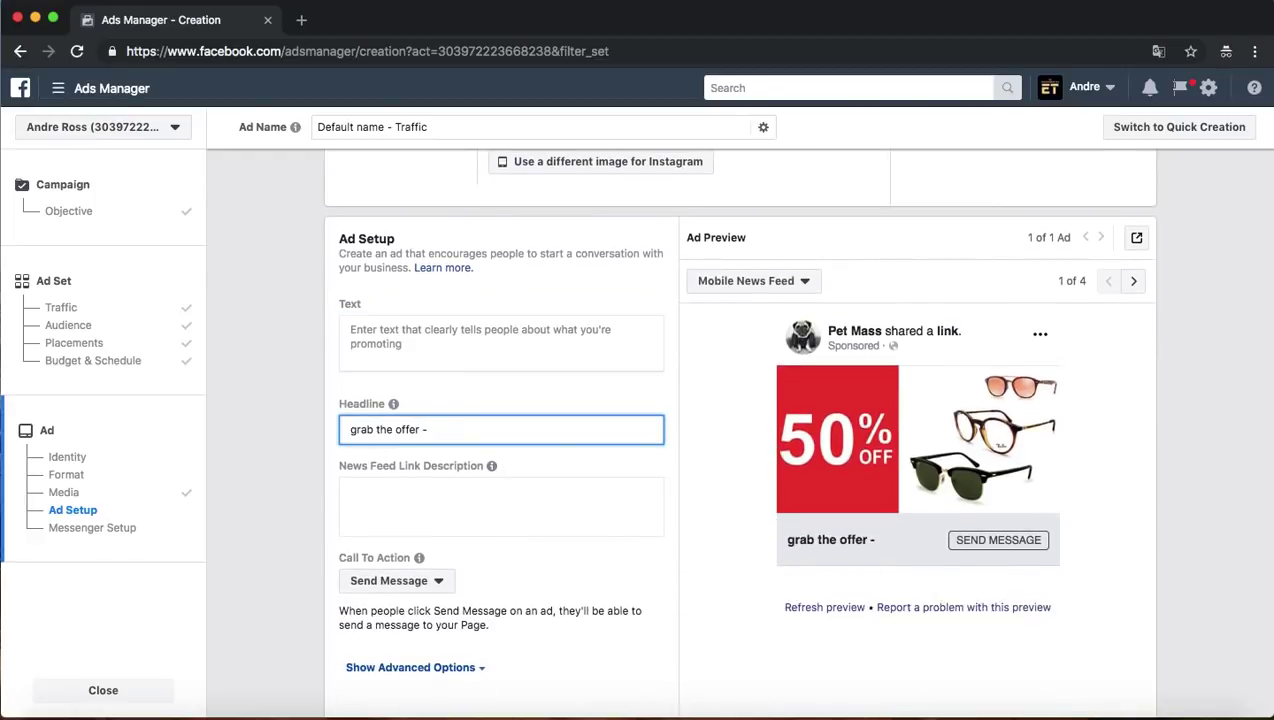
type("<")
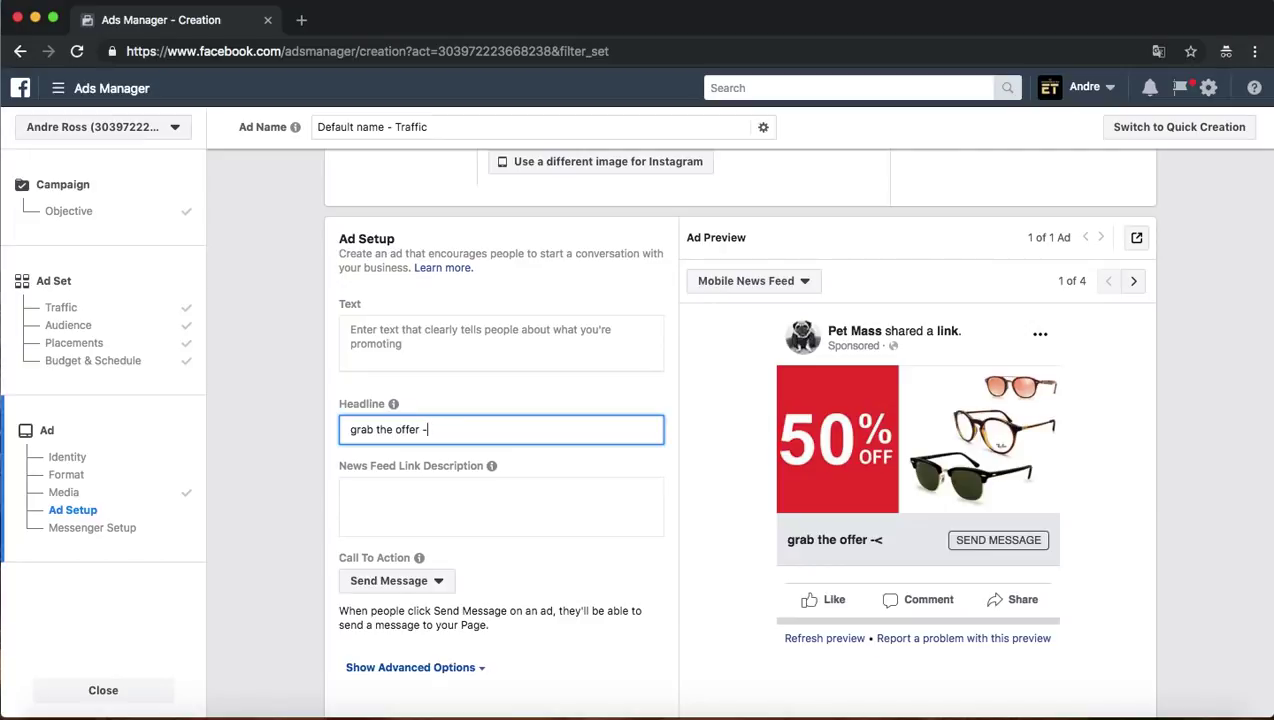
type(">")
left_click(376, 340)
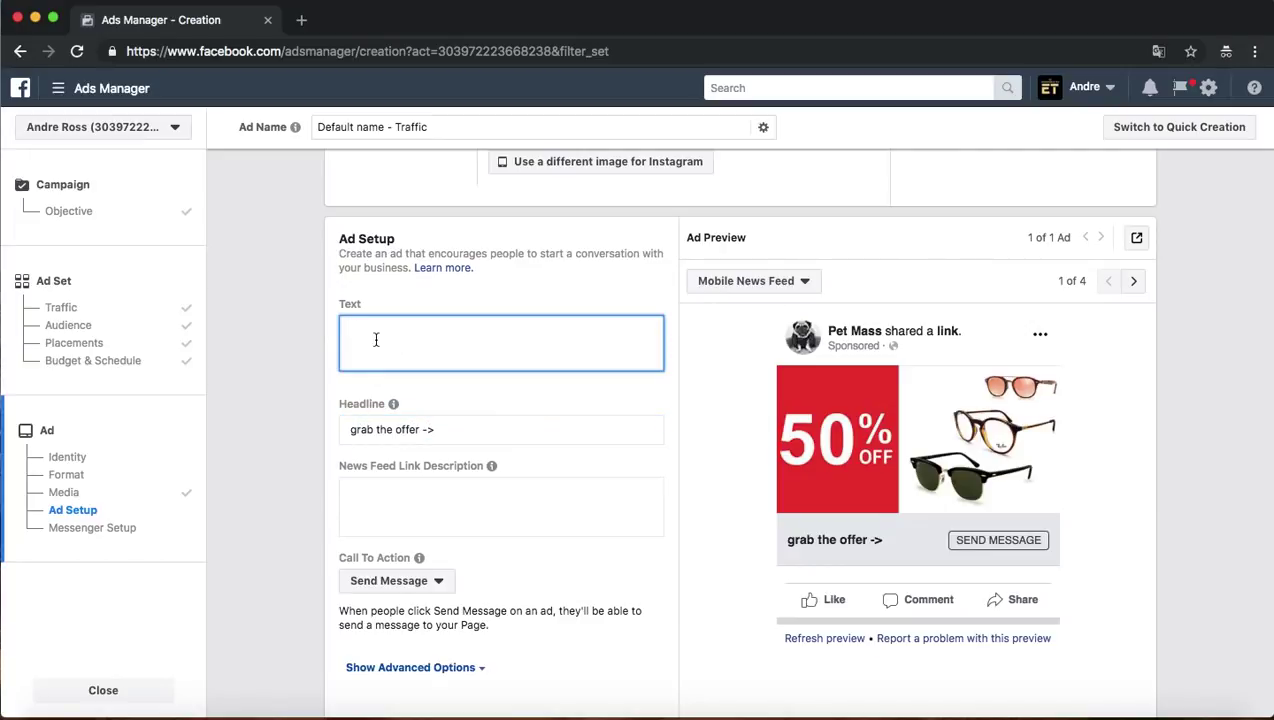
Step: Set the ad's call to action to Get Offer
scroll(404, 446, "down", 2)
left_click(377, 491)
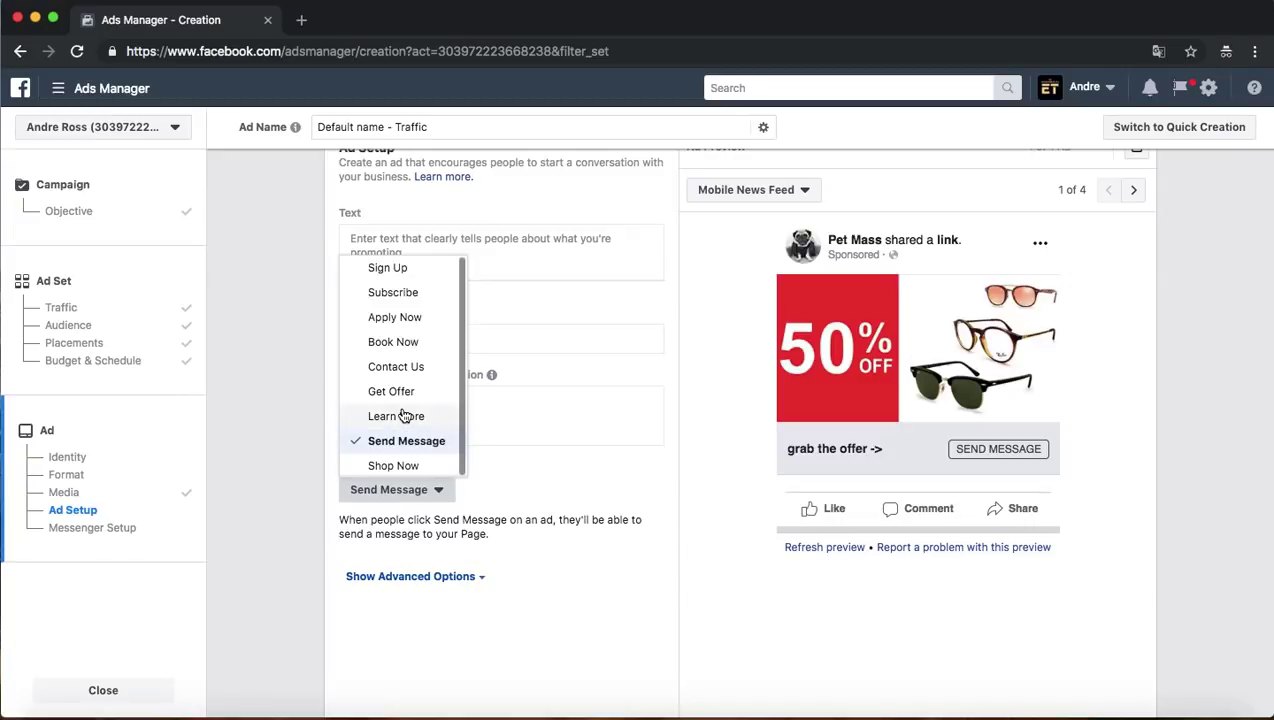
scroll(404, 416, "down", 1)
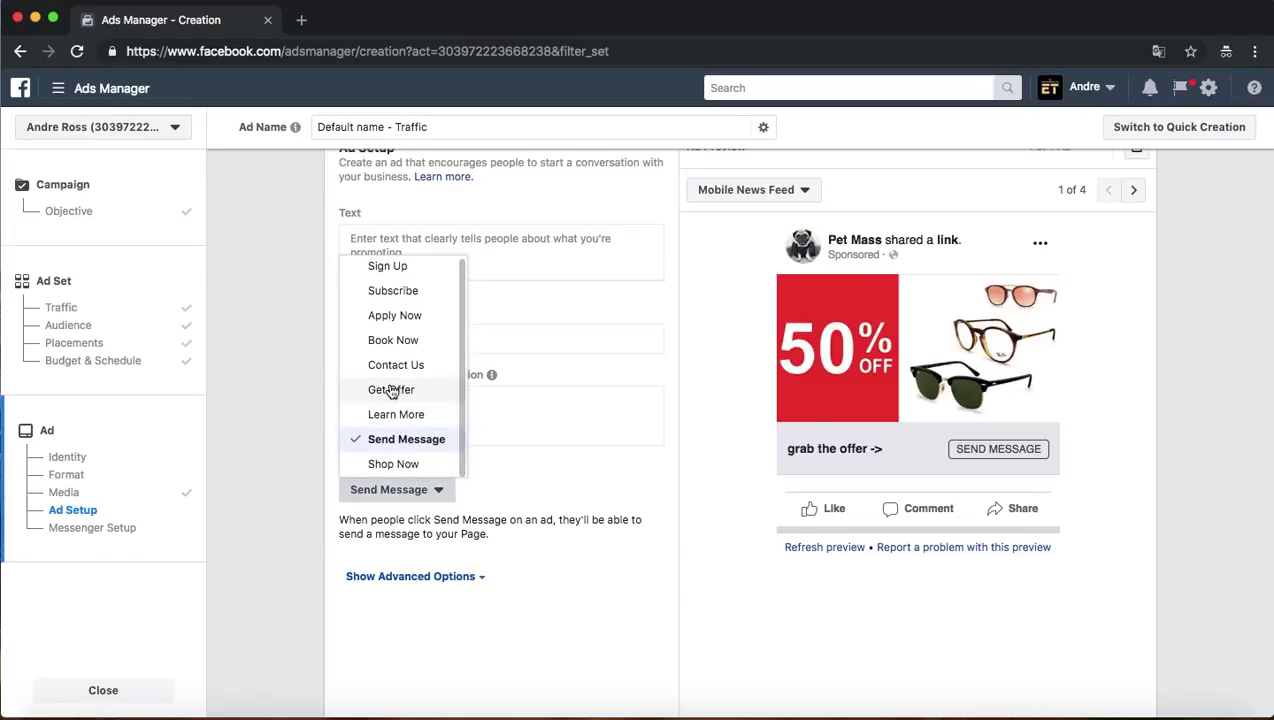
left_click(391, 389)
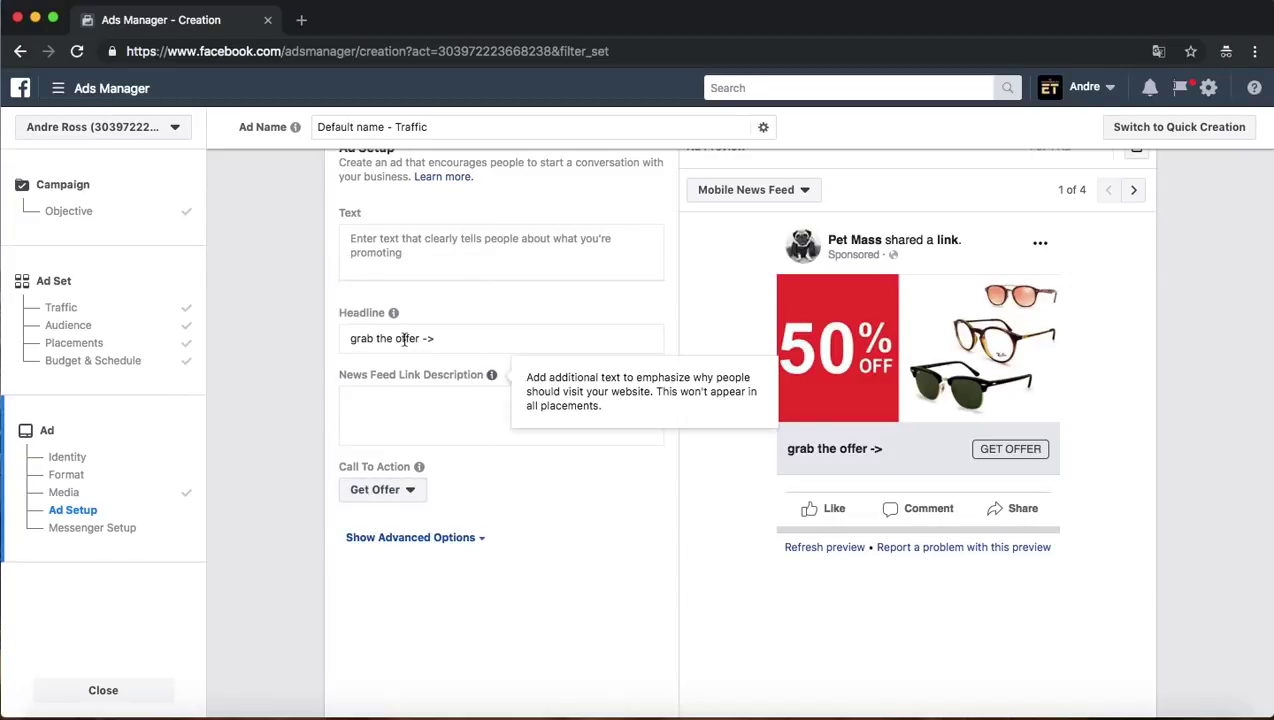
Step: Begin the ad's main text with "*Click on (GET OFFER)"
left_click(366, 251)
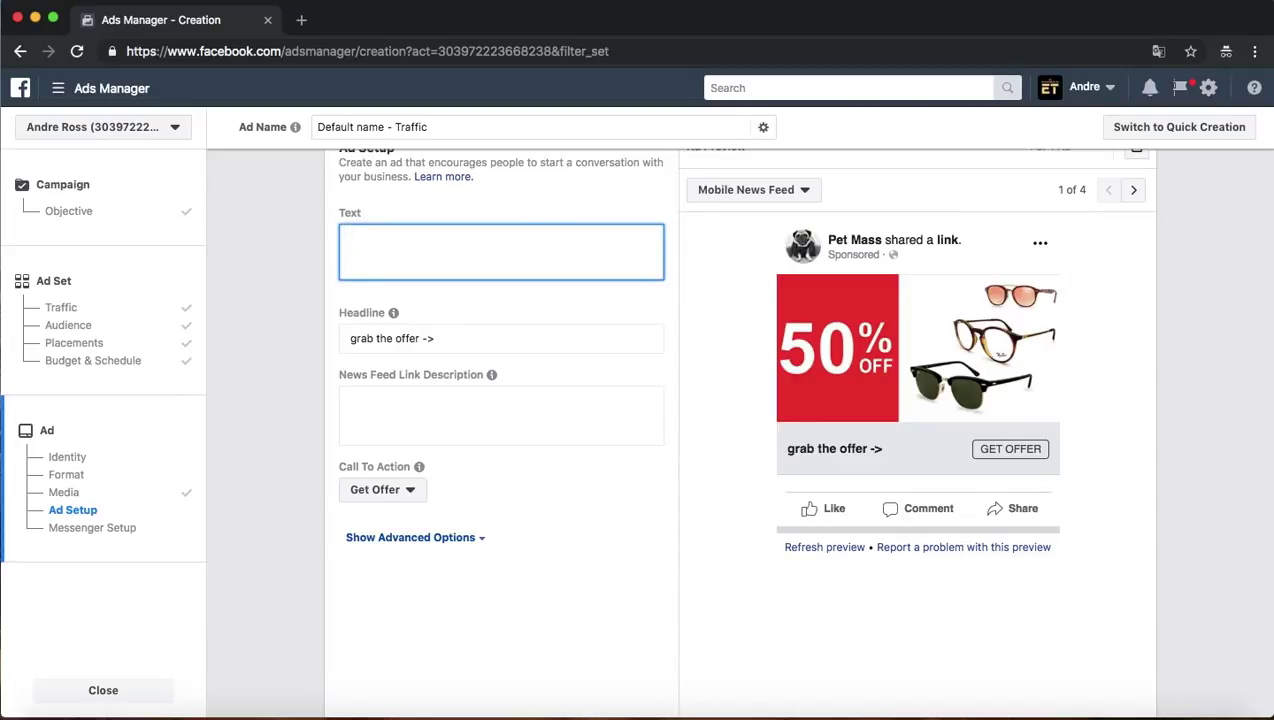
type("*Click on (")
left_click(1132, 714)
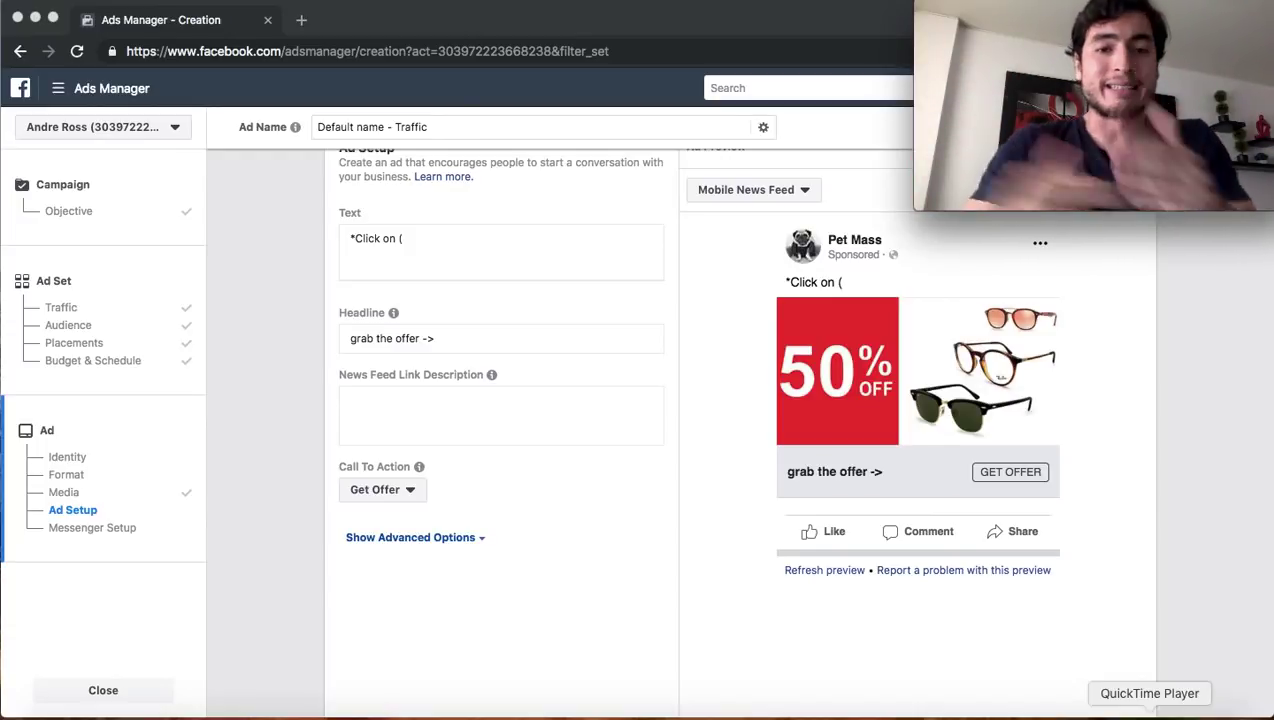
left_click(481, 259)
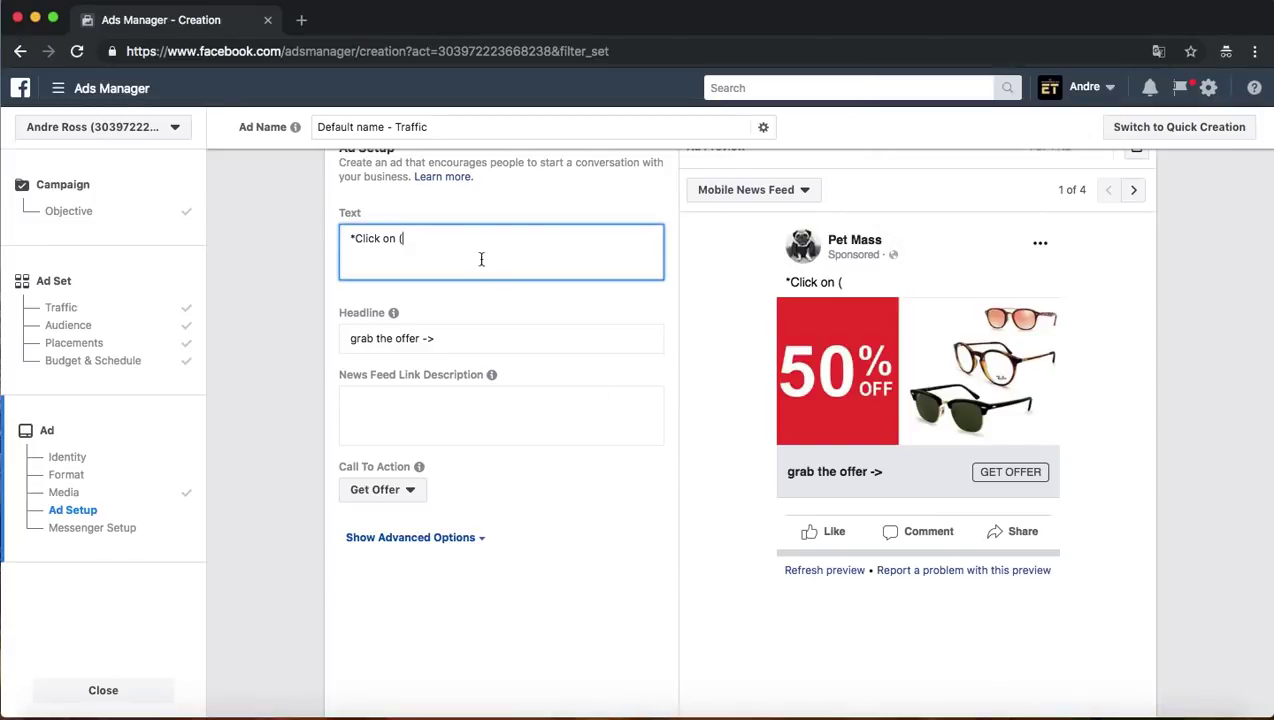
type("GET OFFER) TO")
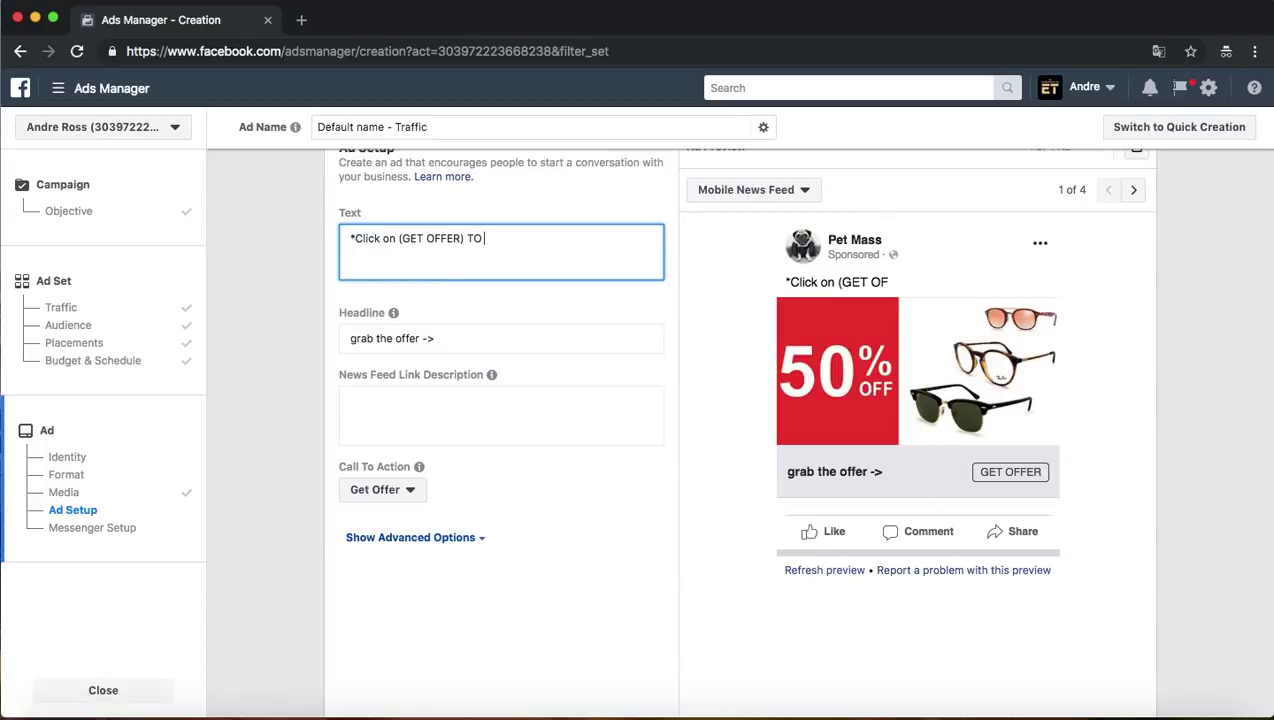
Step: Continue the main text with "to be 1 on the 50 people to get the special 50% OFF on our glasses"
key("BackSpace")
key("BackSpace")
type("to be 1 on the")
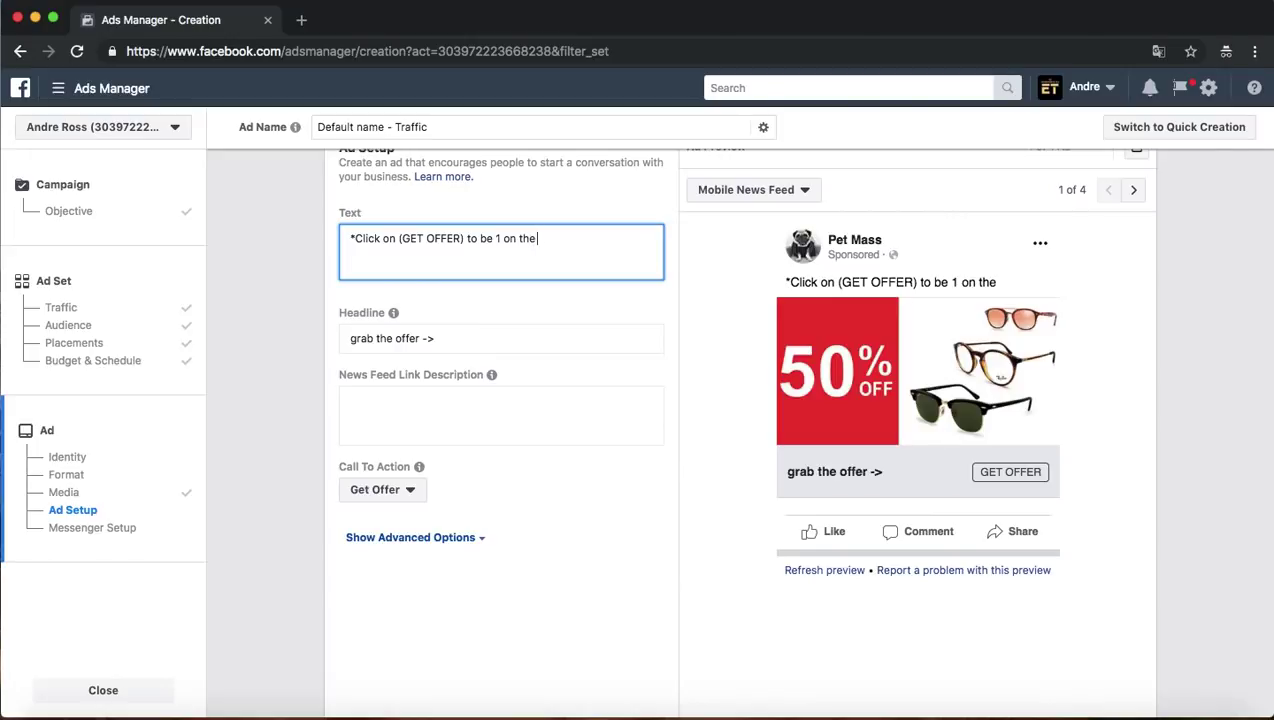
type(" 50 people to get the s")
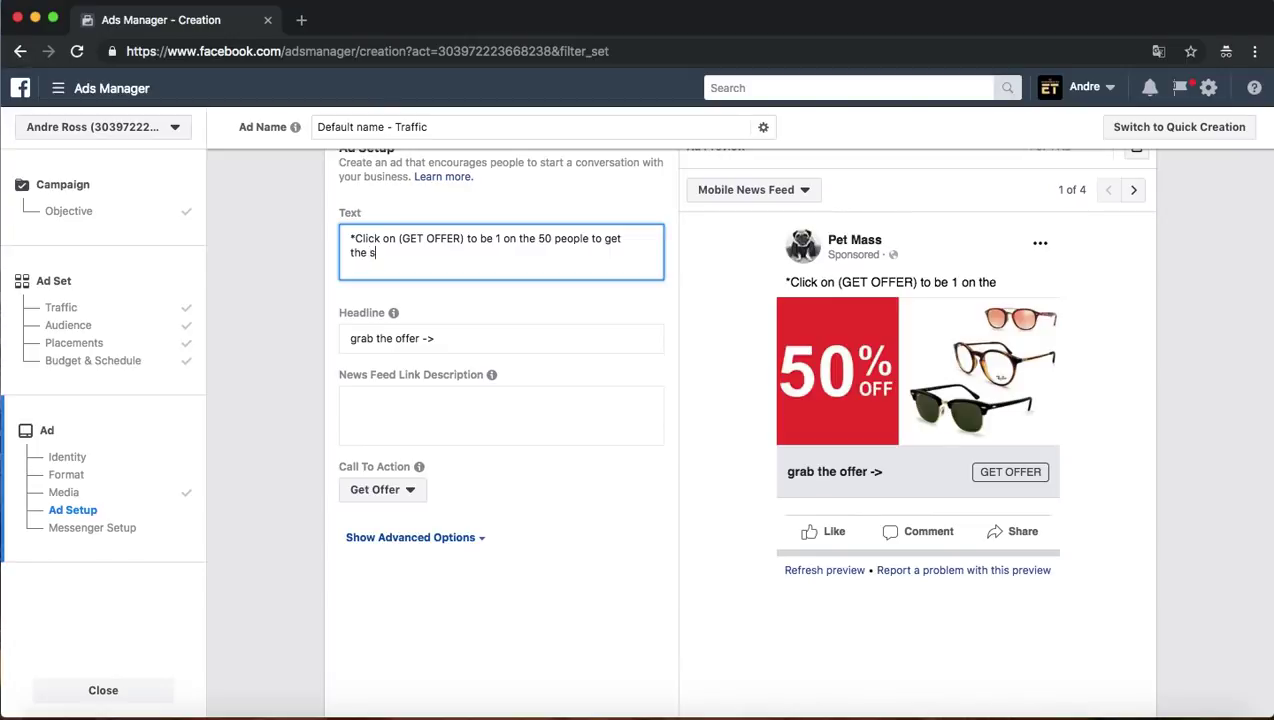
type("pecial 50% OFF on ALL")
key("BackSpace")
key("BackSpace")
key("BackSpace")
key("BackSpace")
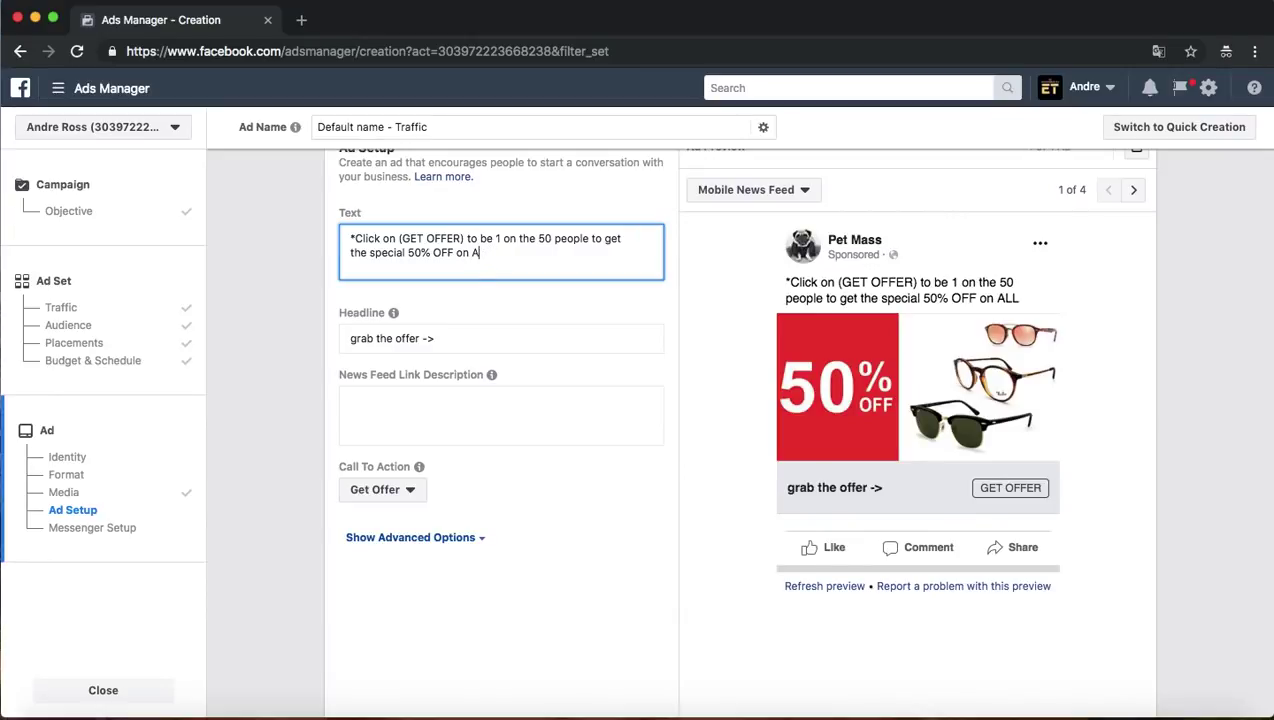
type("our glasses")
Step: Insert the opening line "50% OFF!" above the "*Click on" sentence, leaving blank lines between them
left_click(352, 237)
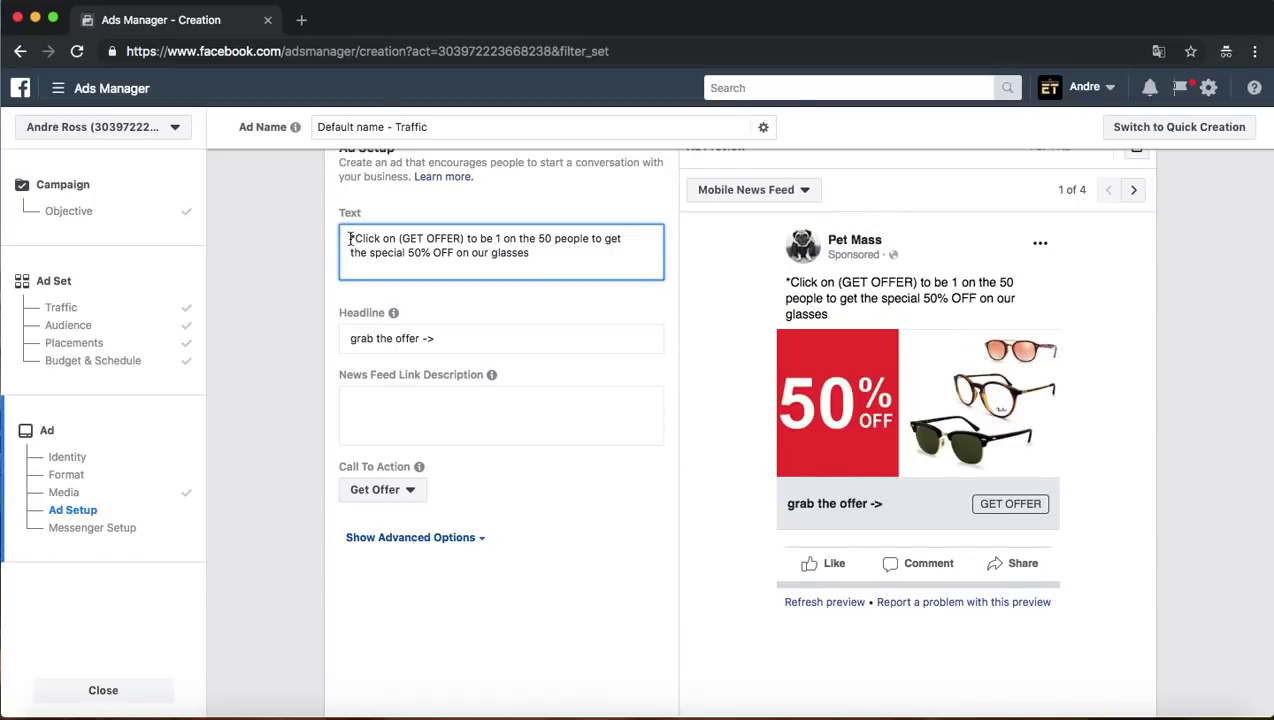
key("Return")
key("Return")
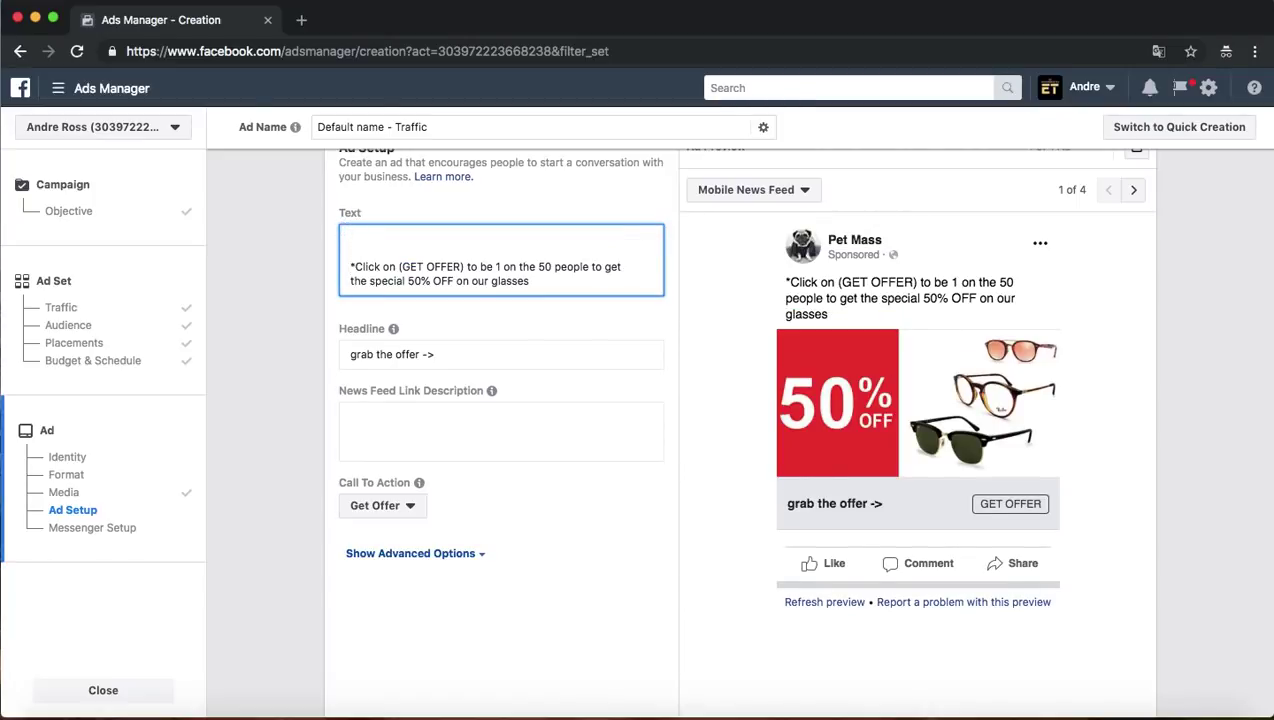
type("50% OFF!!")
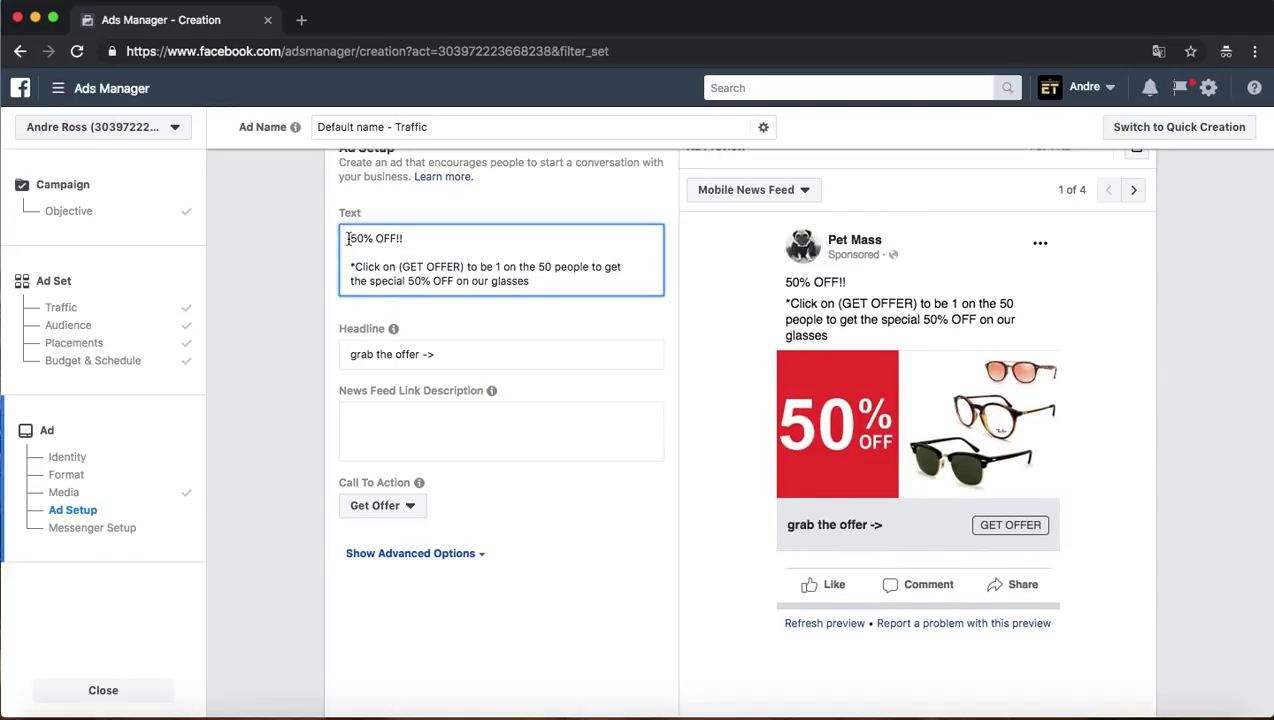
key("BackSpace")
key("Return")
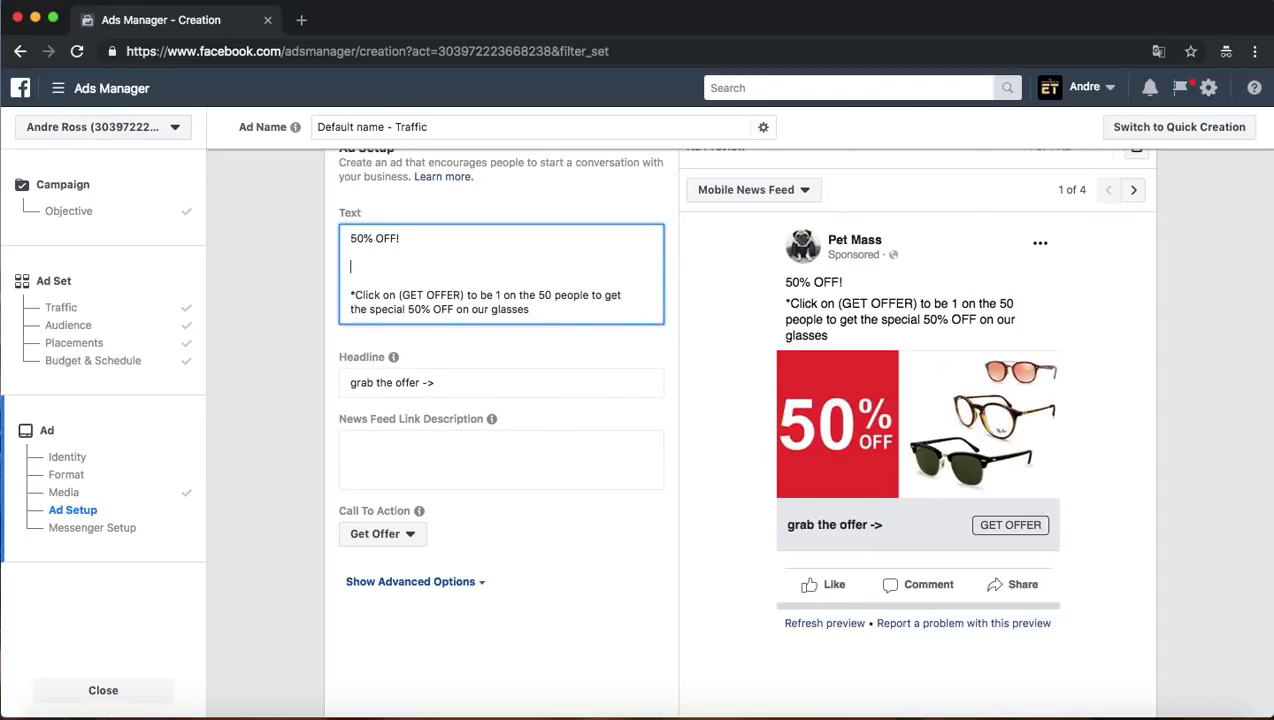
Step: Add a "link:" line in the middle of the main text and extend the opening line to "50% OFF! ALL GLASSES!"
type("link")
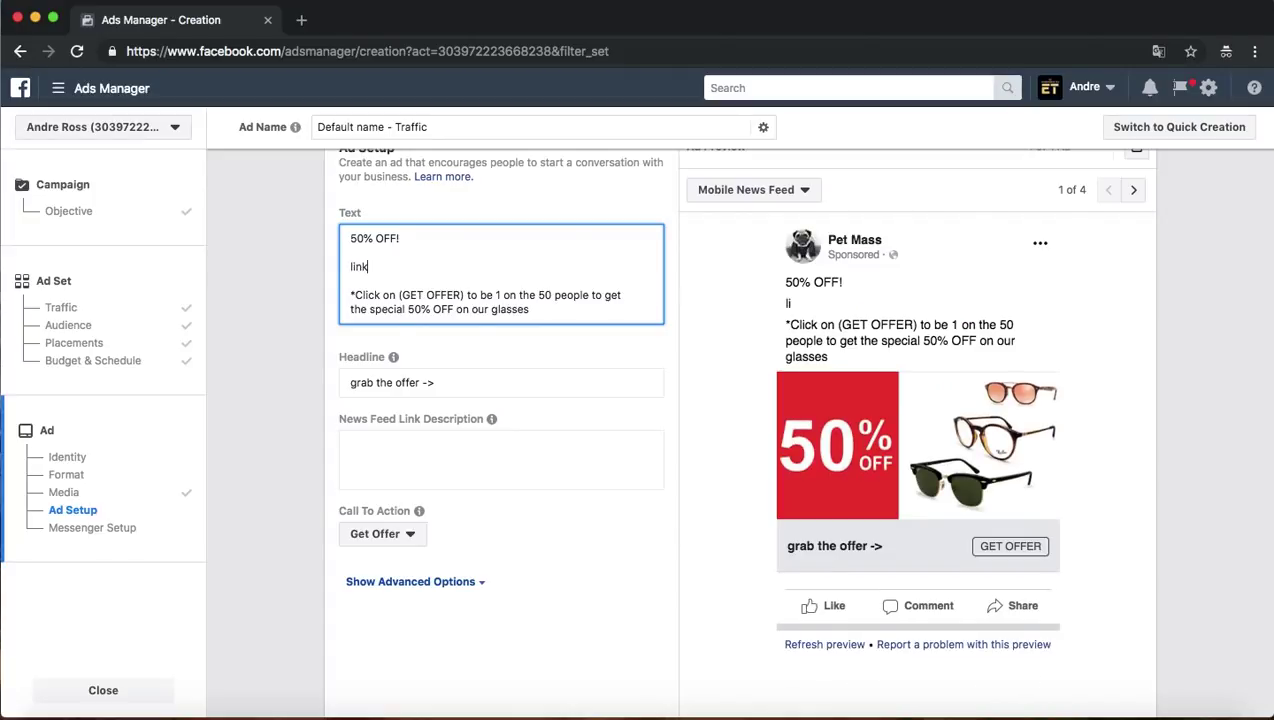
type(":")
type("AL")
type("L GLASSES")
type("!")
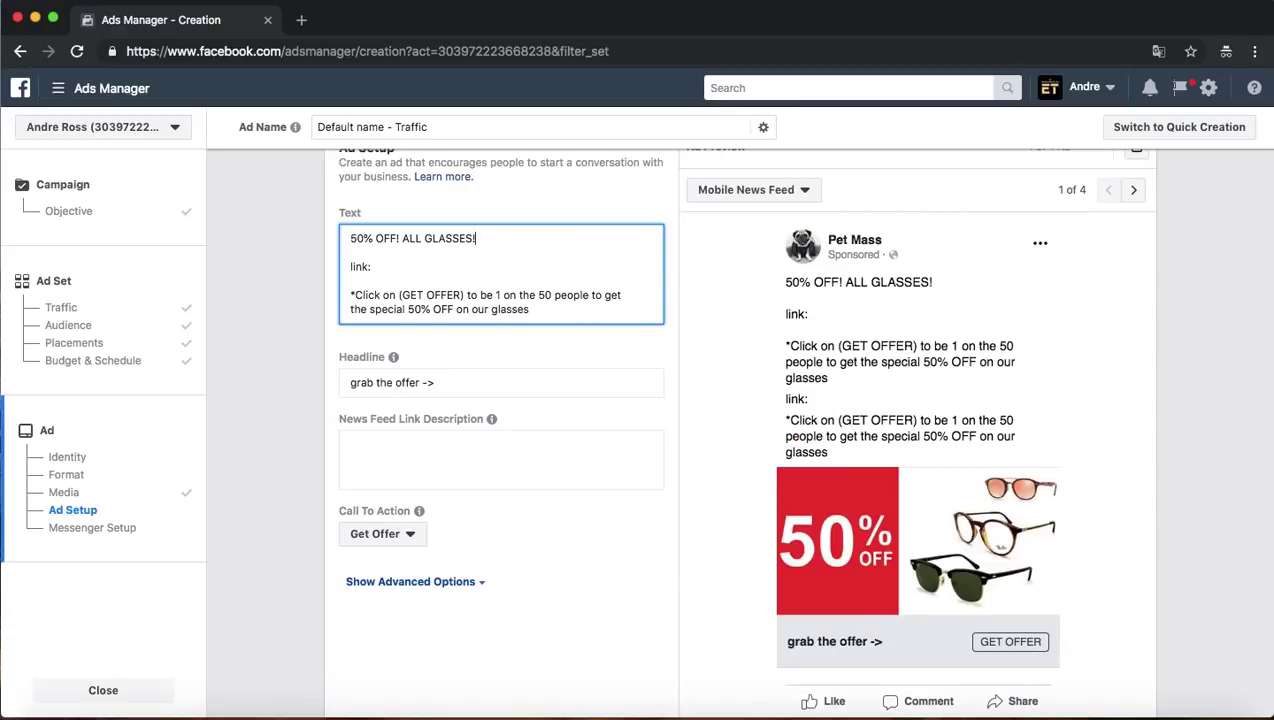
Step: Put a single period on each blank line around "link:" and end the main text's last sentence with a period
key("Down")
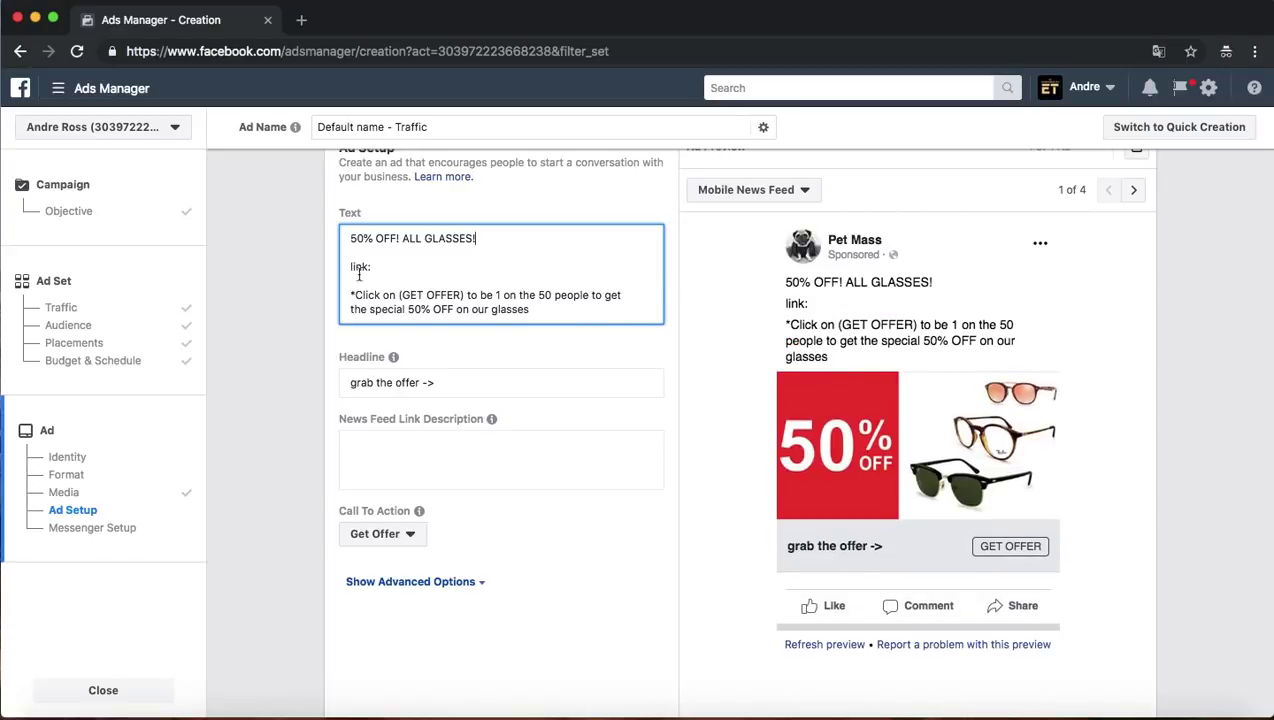
type(".")
key("Down")
key("Down")
type(".")
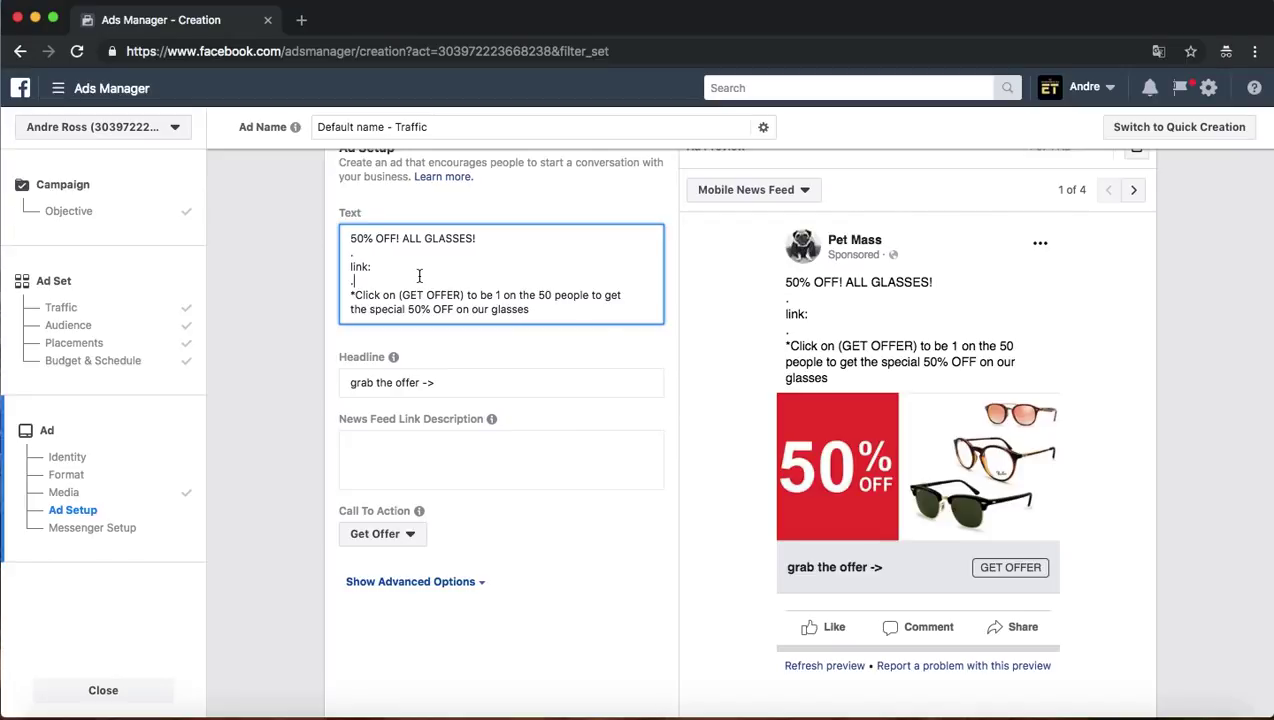
scroll(540, 313, "down", 1)
left_click(559, 275)
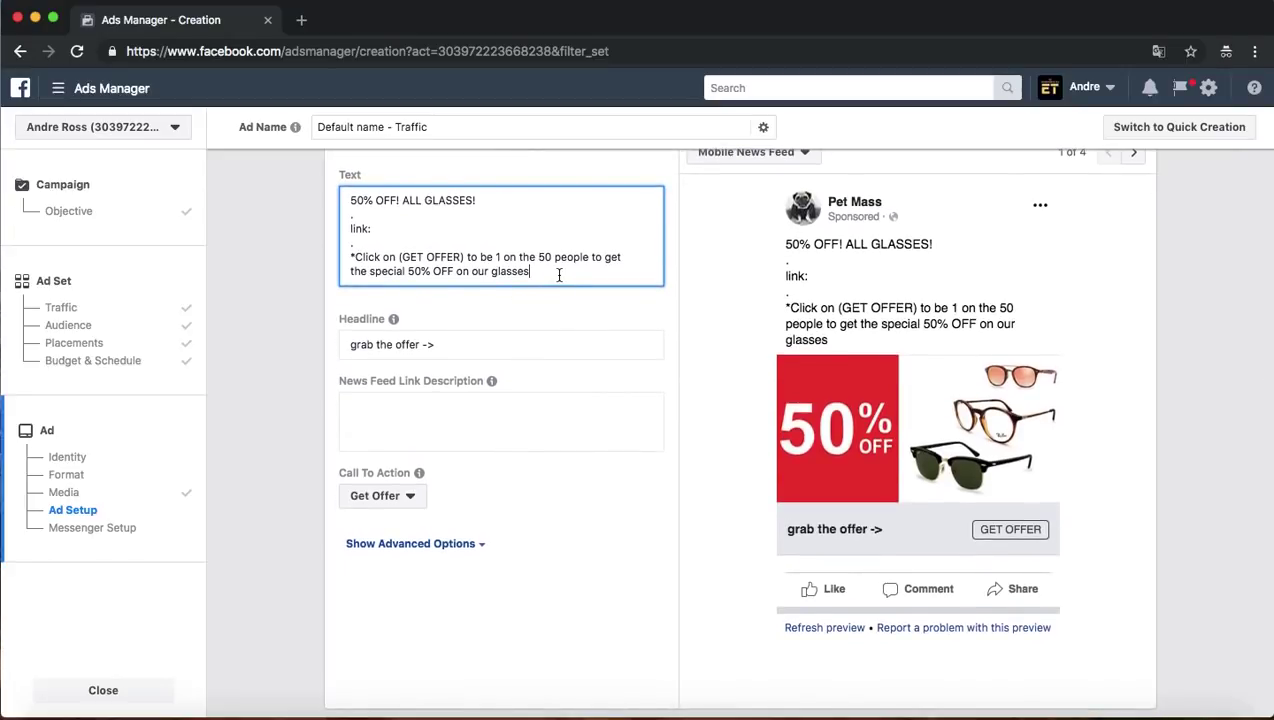
type(".")
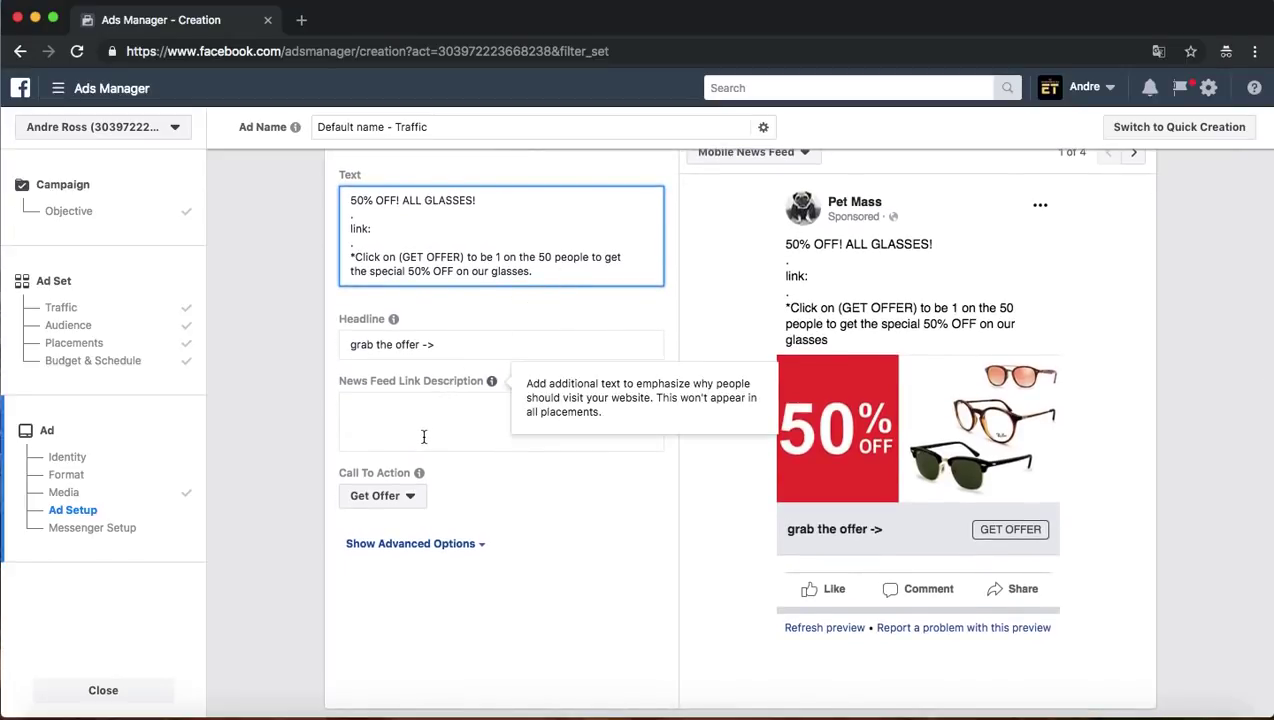
Step: Review the ad's text, headline and call to action together with the Mobile News Feed preview
scroll(424, 420, "down", 5)
scroll(422, 420, "up", 10)
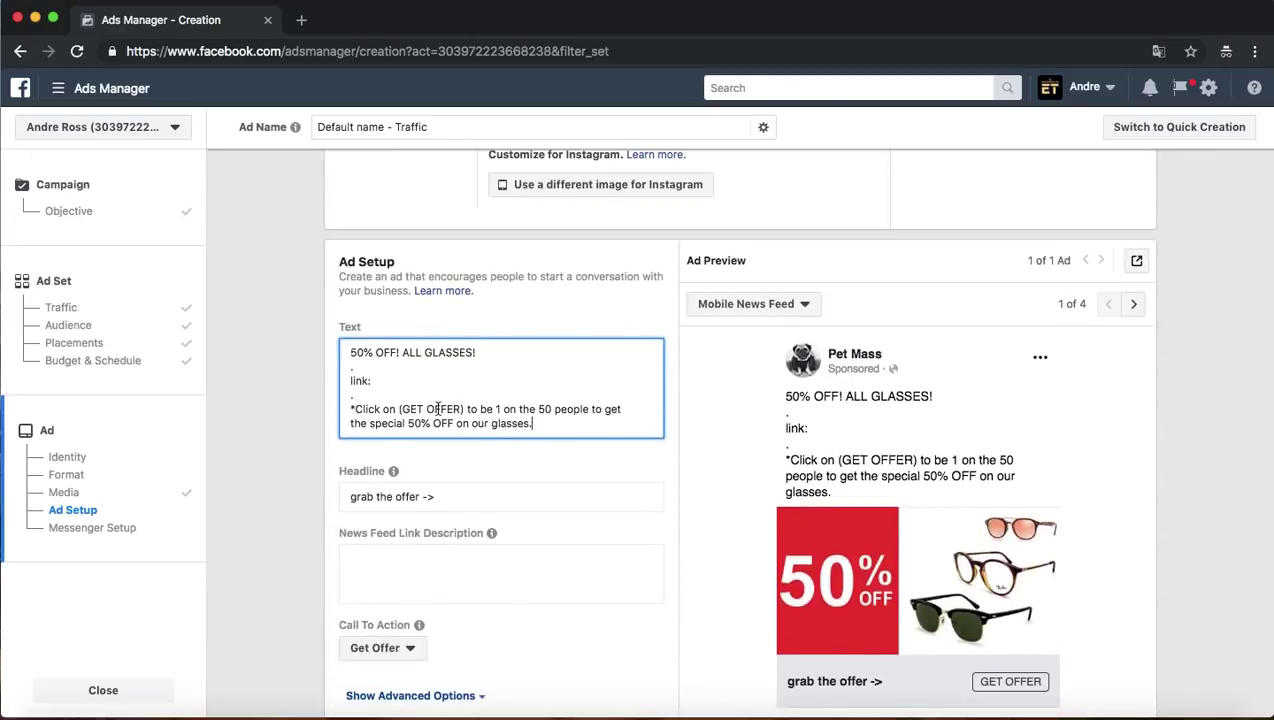
scroll(438, 408, "down", 6)
scroll(437, 408, "down", 3)
scroll(437, 408, "up", 1)
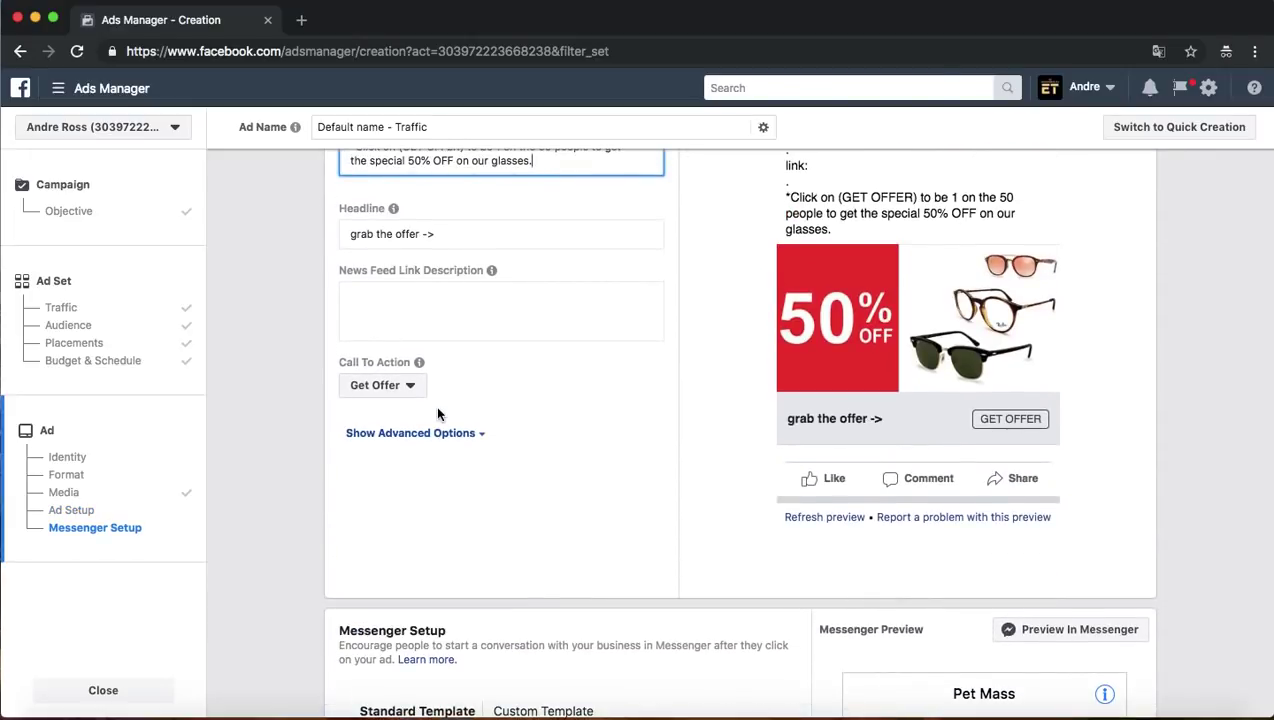
scroll(437, 413, "up", 2)
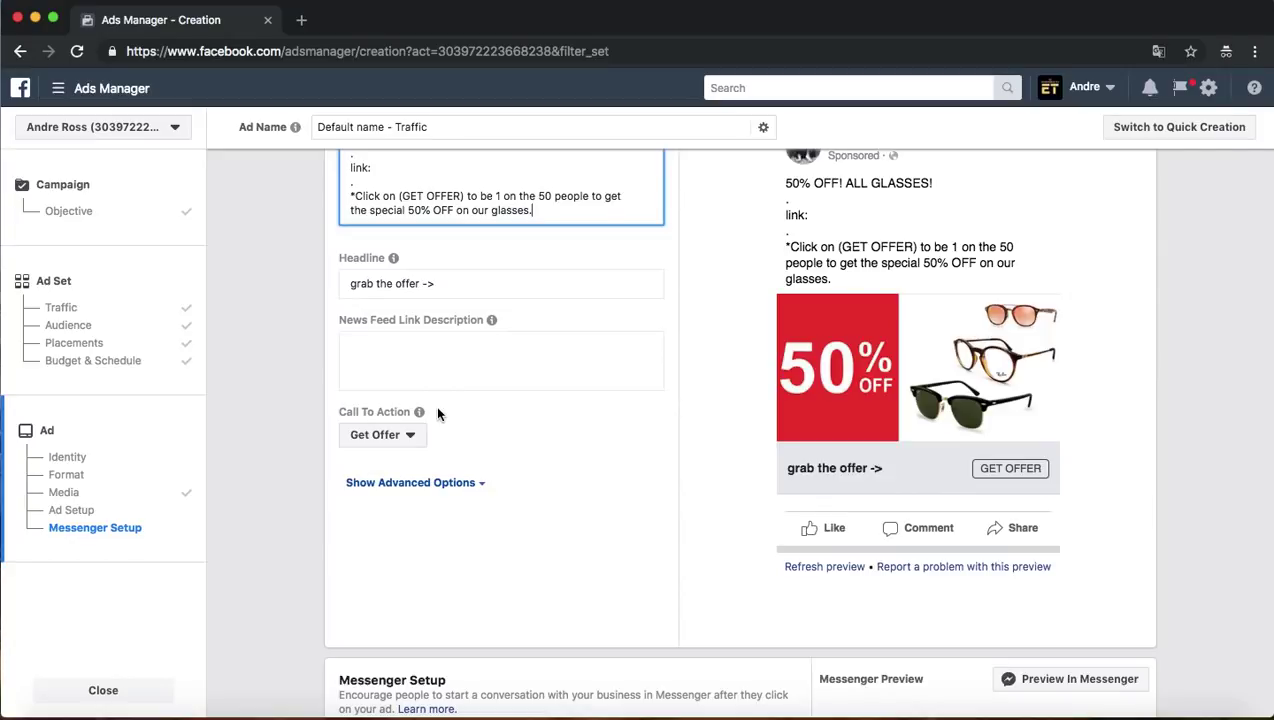
scroll(437, 412, "down", 3)
scroll(437, 412, "up", 3)
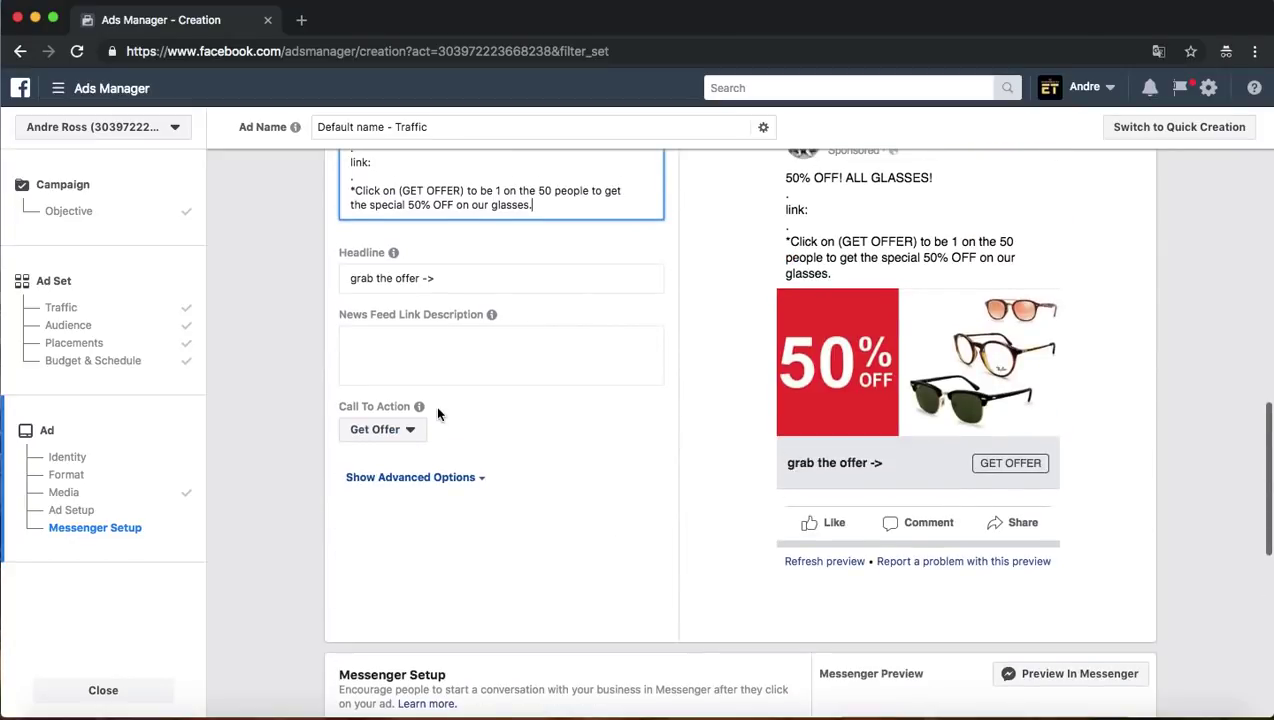
Step: Switch the Messenger setup to a custom template and start creating a new one
scroll(437, 412, "down", 3)
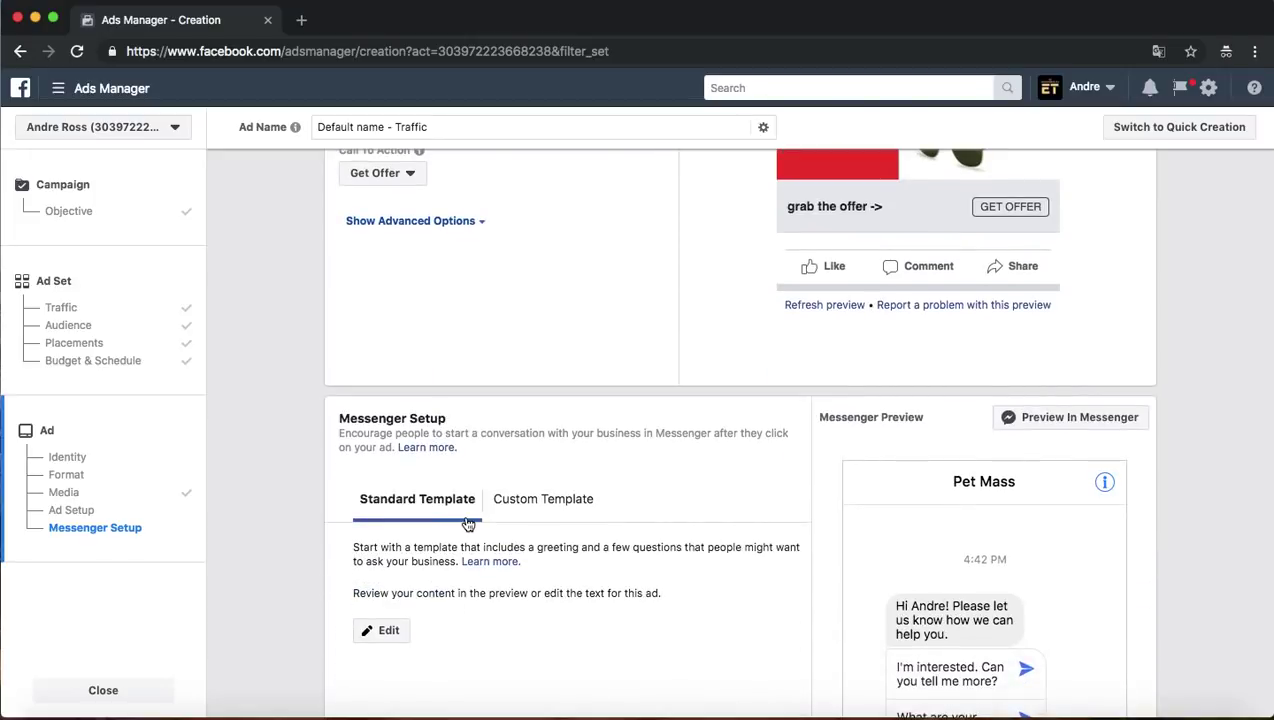
scroll(540, 509, "down", 2)
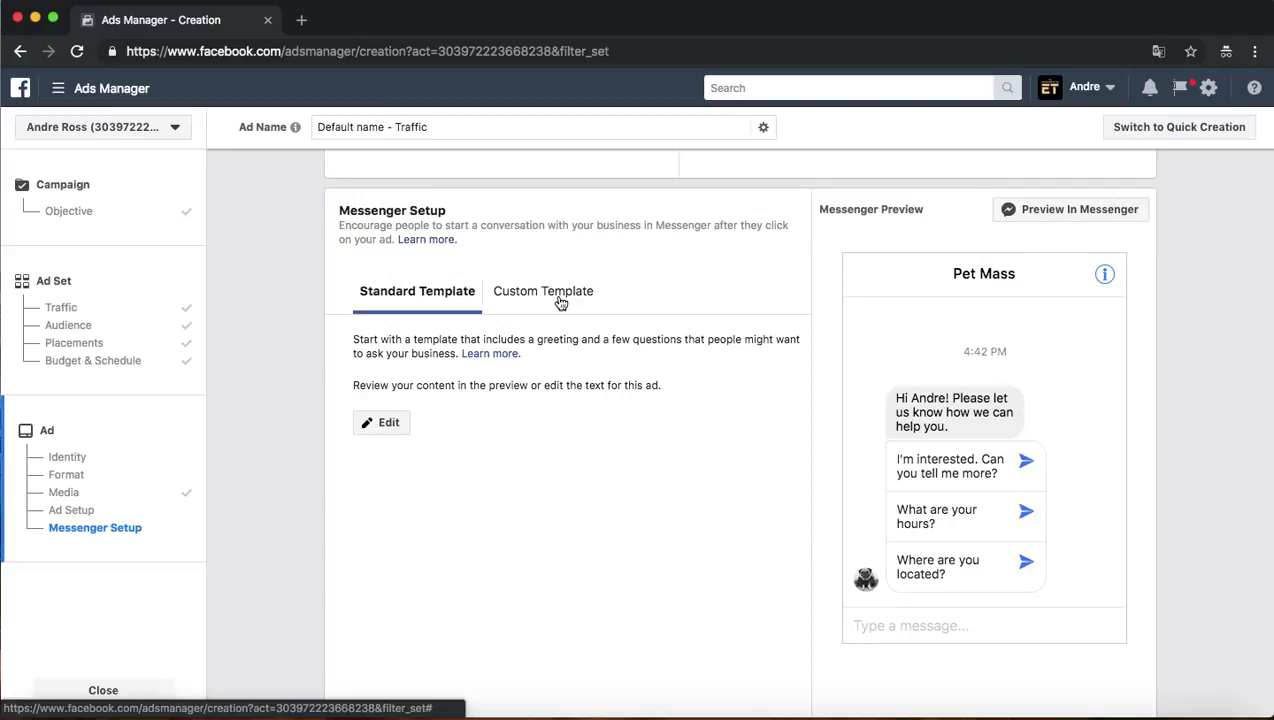
left_click(561, 298)
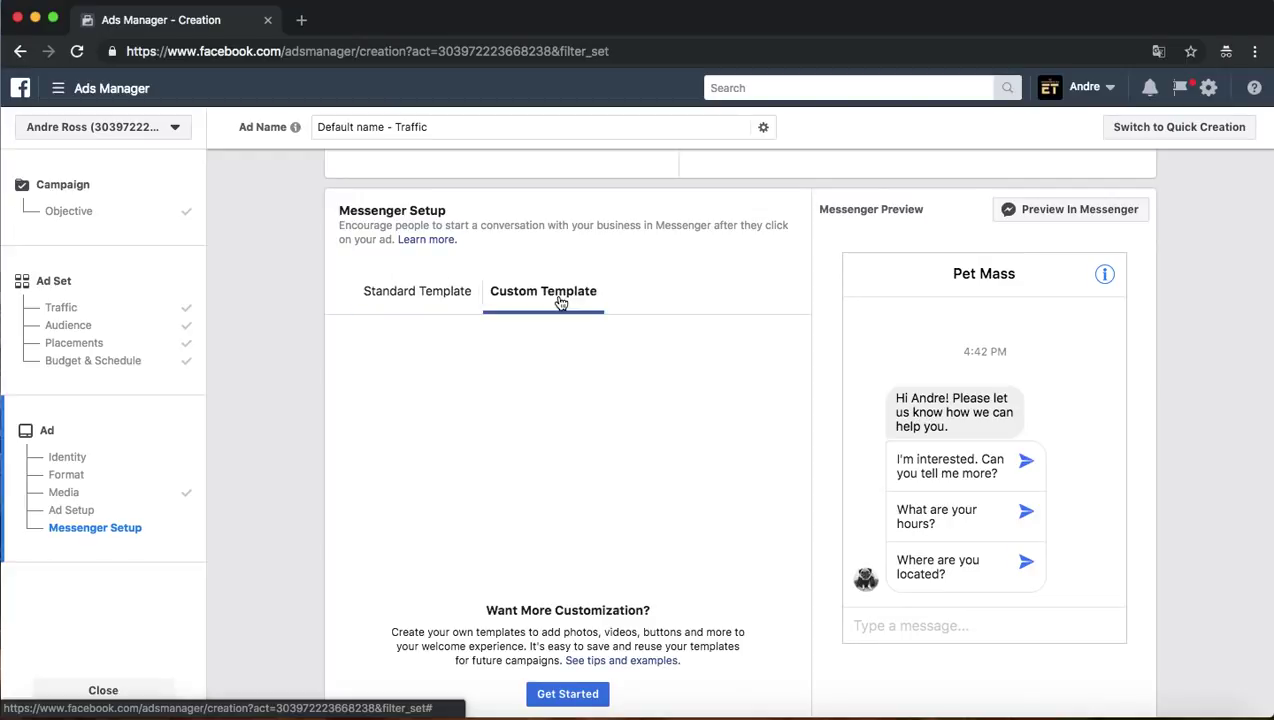
scroll(556, 430, "down", 3)
left_click(580, 533)
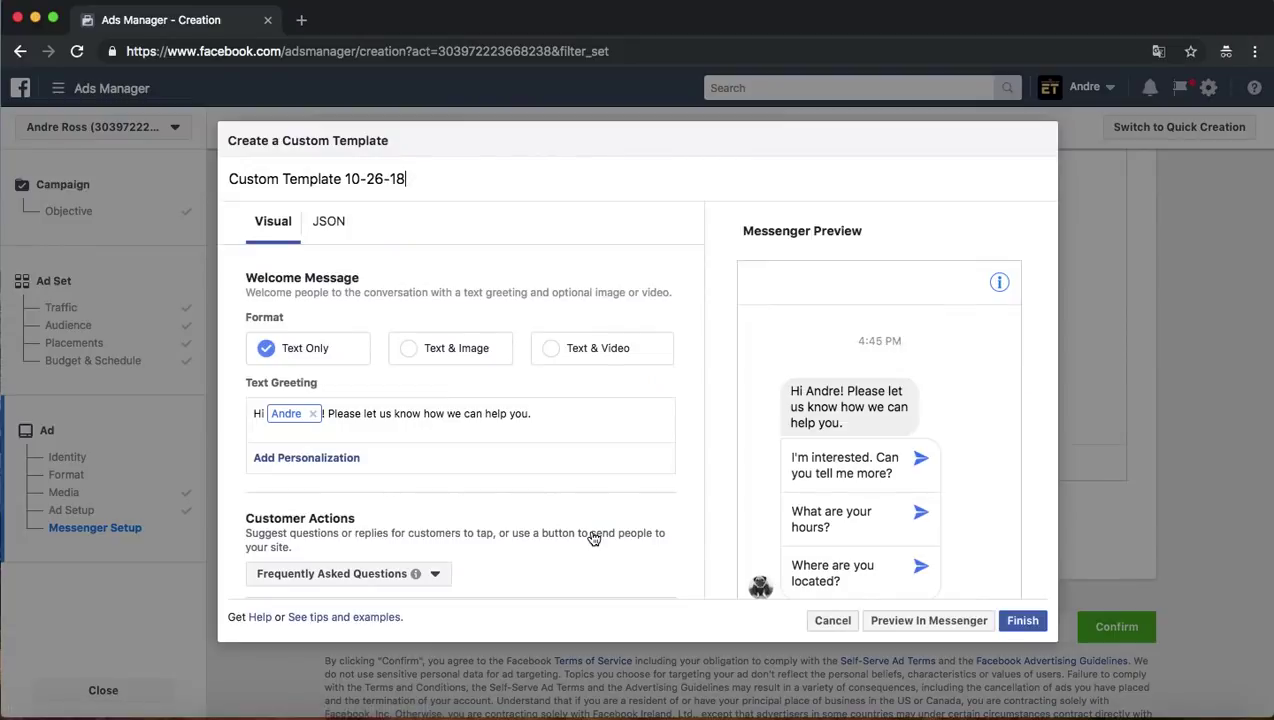
Step: Set the welcome message format to Text & Image and add the PROMO CODE image from the account's images
left_click(408, 350)
scroll(407, 354, "down", 3)
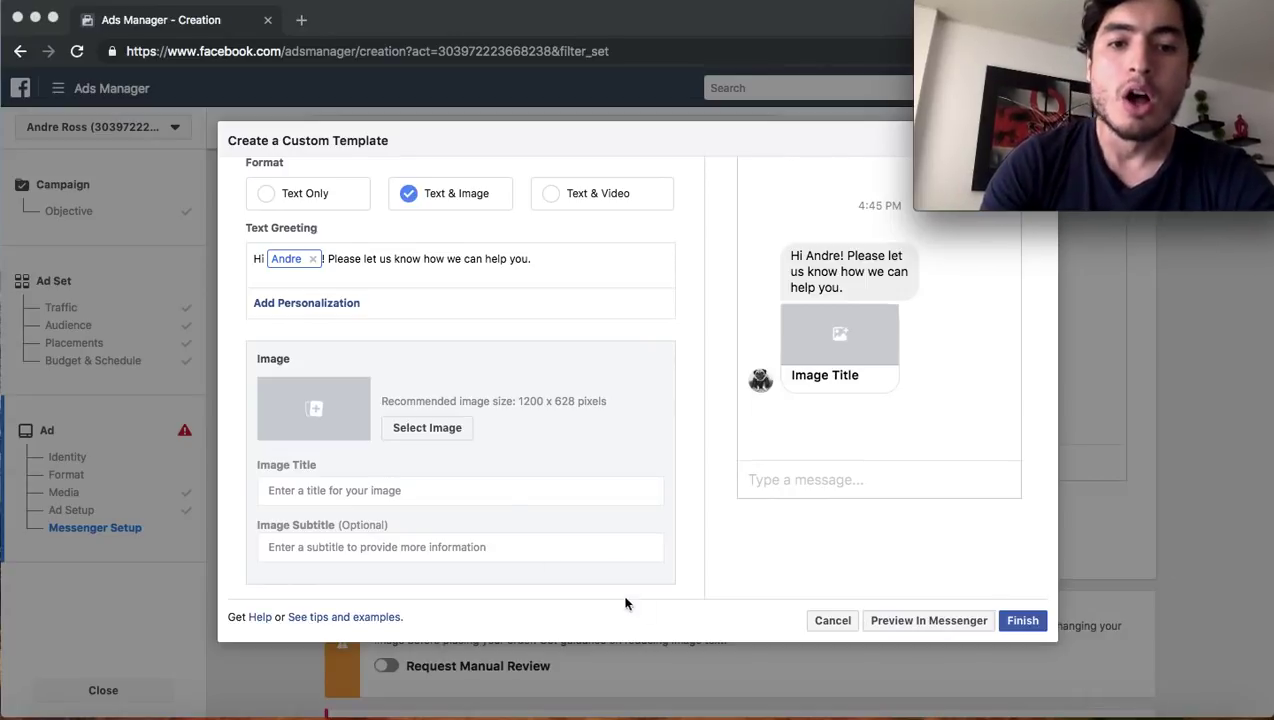
left_click(410, 440)
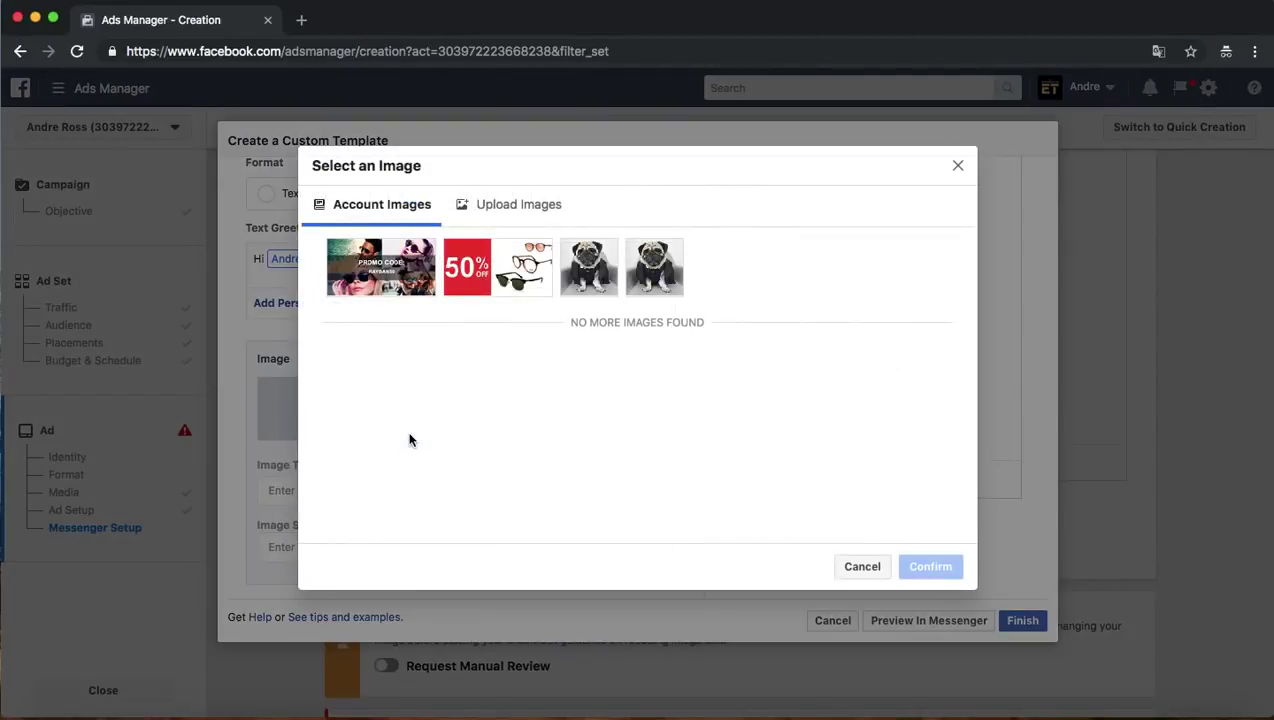
left_click(388, 285)
left_click(930, 567)
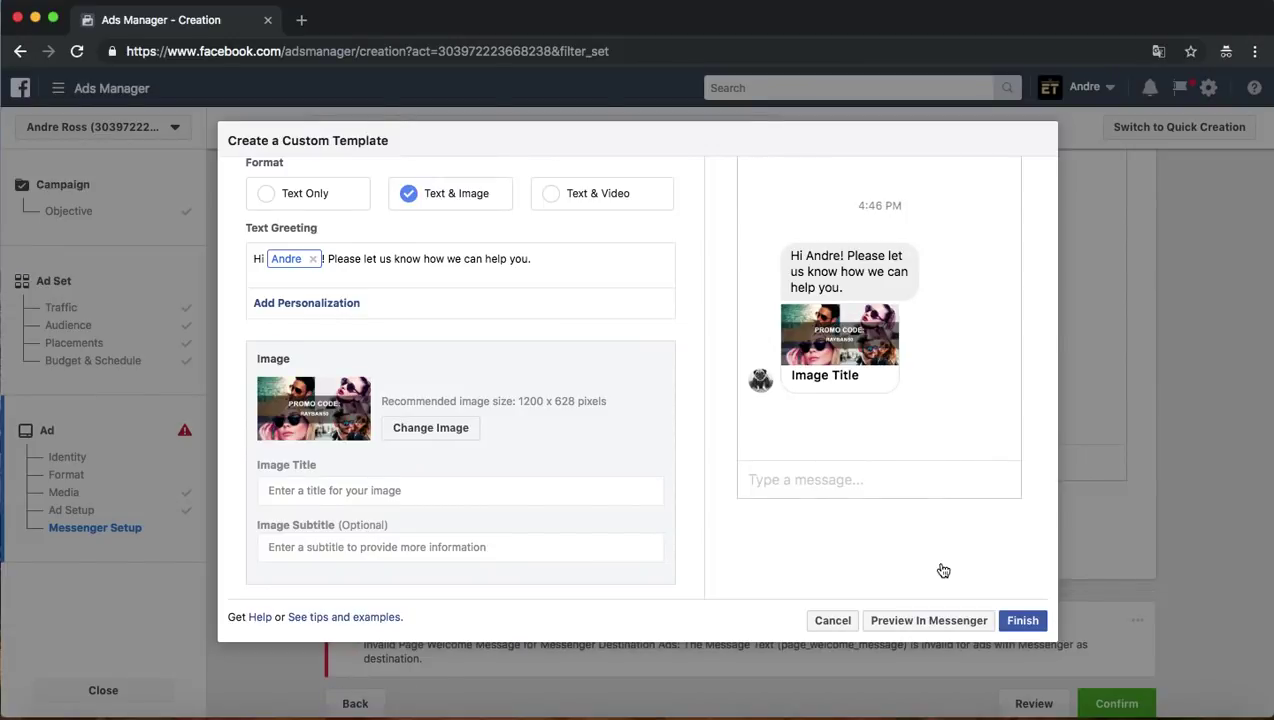
Step: Set the welcome message's image title to "put code on our site"
left_click(378, 487)
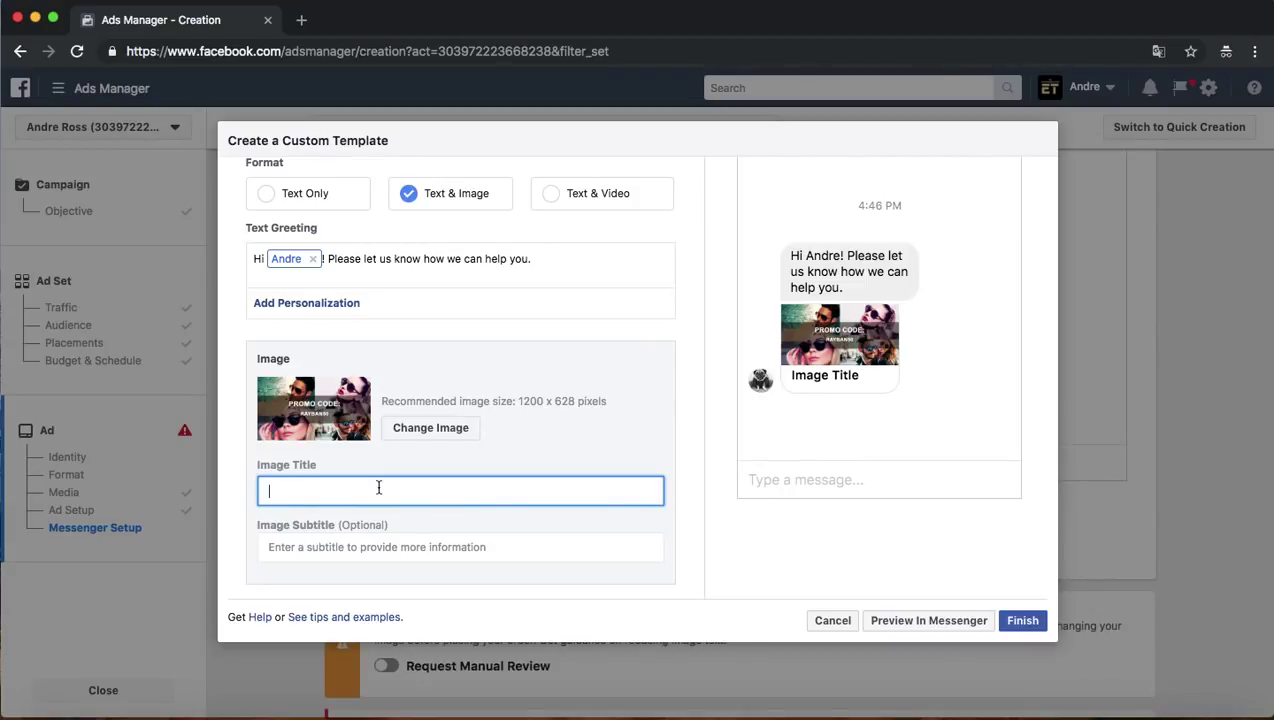
type("put code on out")
type(" w")
key("BackSpace")
type("si")
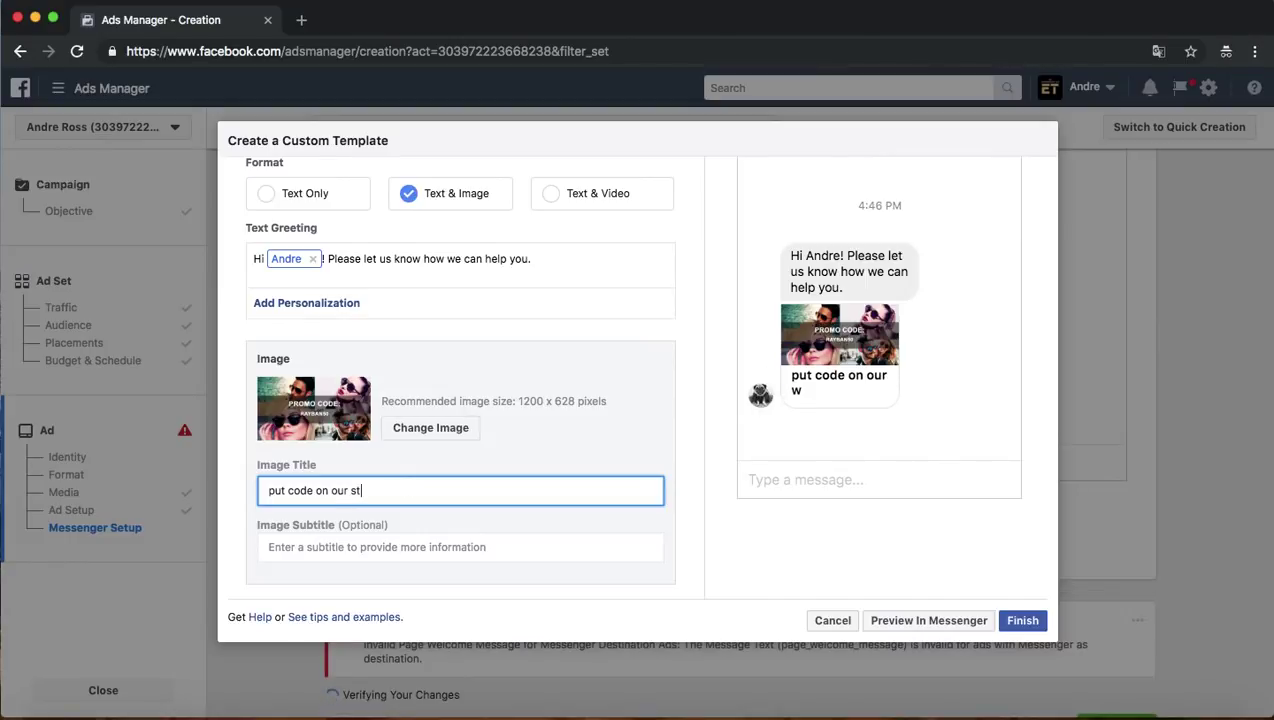
type("te")
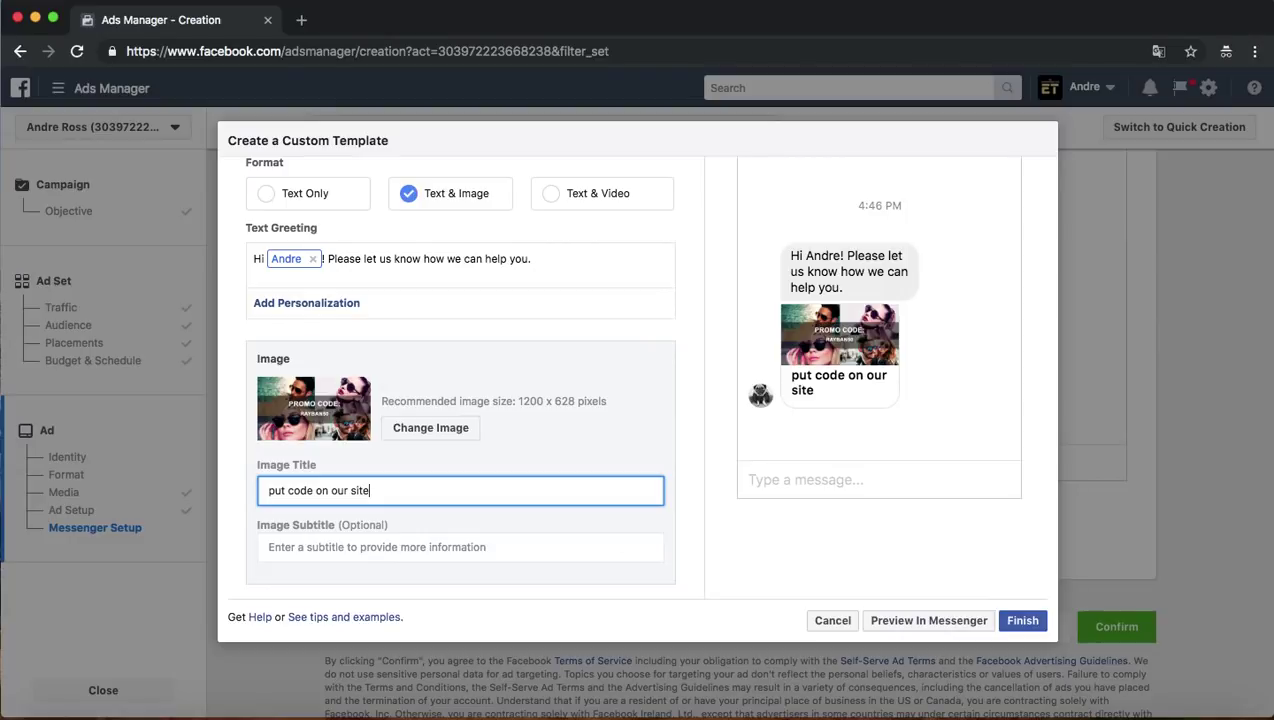
Step: Replace the default greeting text with "Congratulations" before the personalized first name, keeping only the exclamation mark after it
left_click_drag(546, 258, 329, 259)
key("BackSpace")
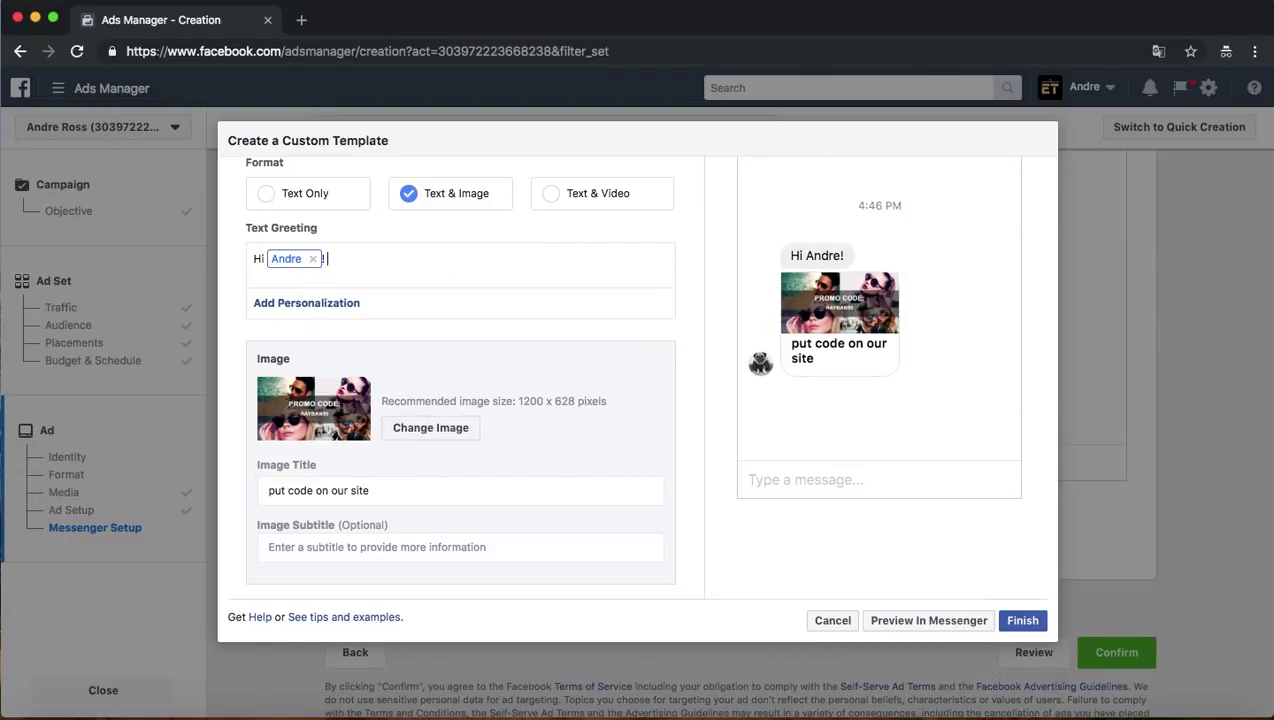
type("CO")
left_click(264, 259)
key("BackSpace")
key("BackSpace")
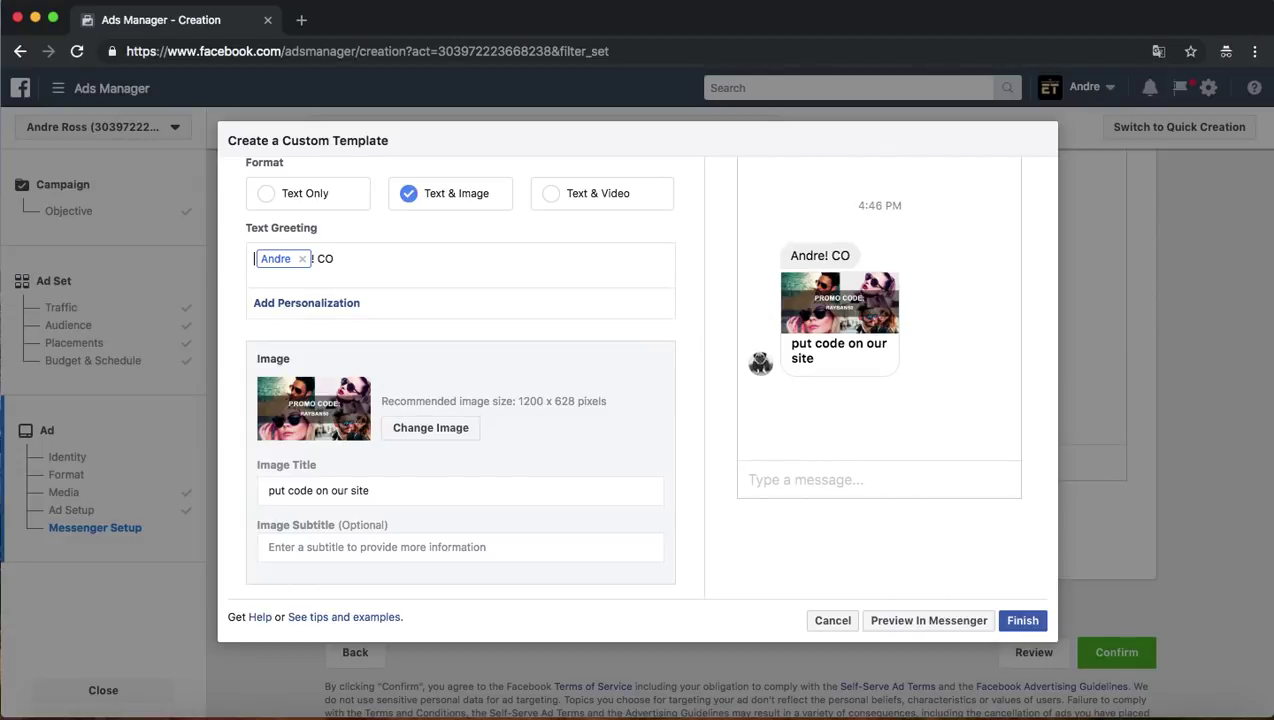
type("C ")
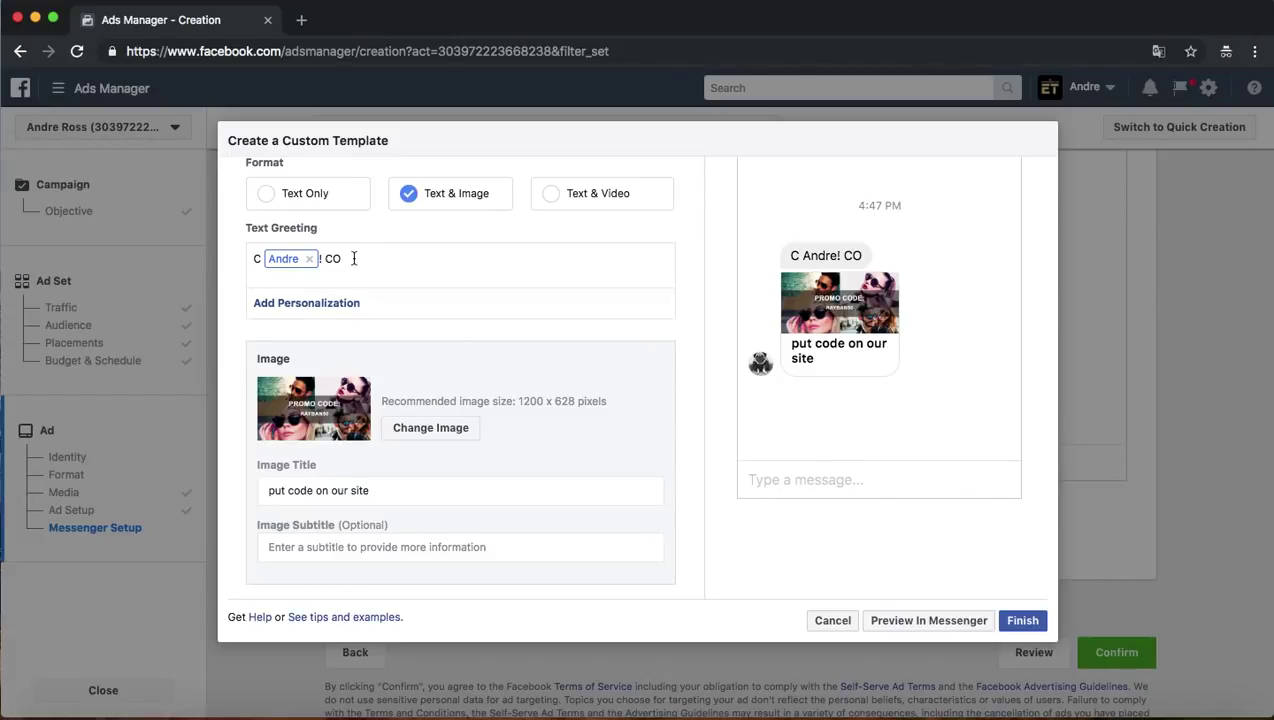
type("ongratulations")
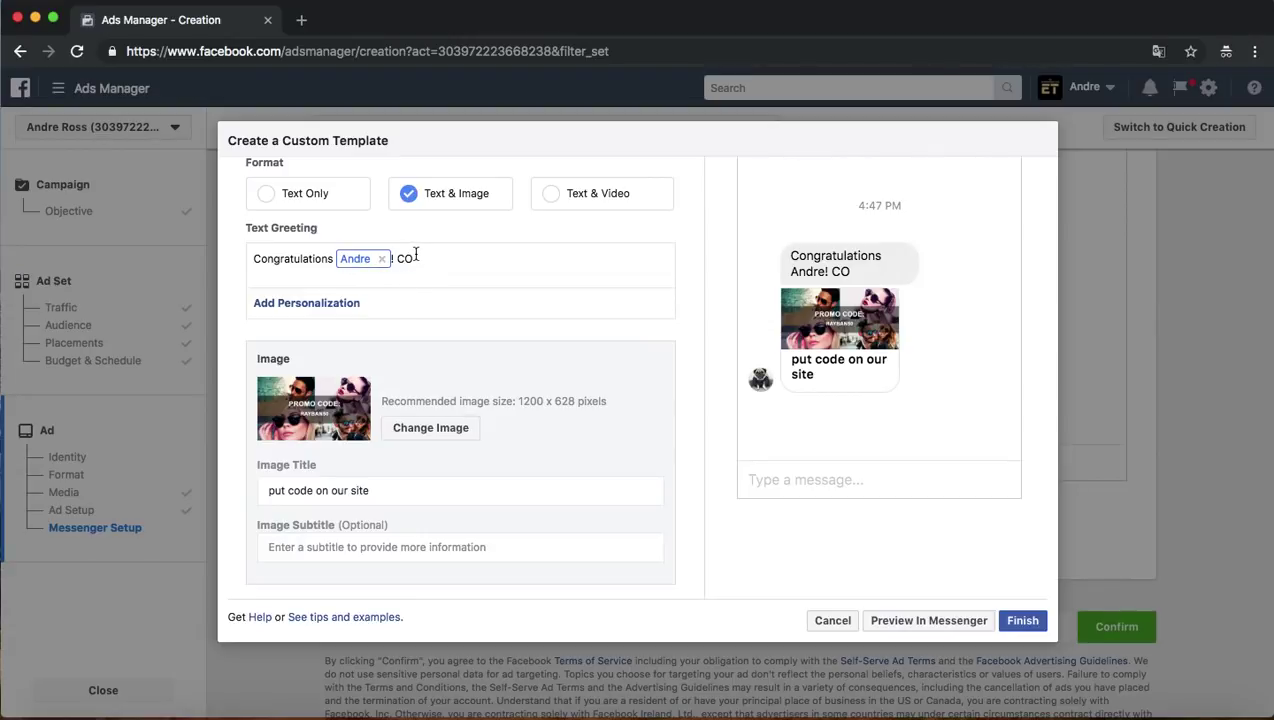
key("BackSpace")
key("BackSpace")
key("BackSpace")
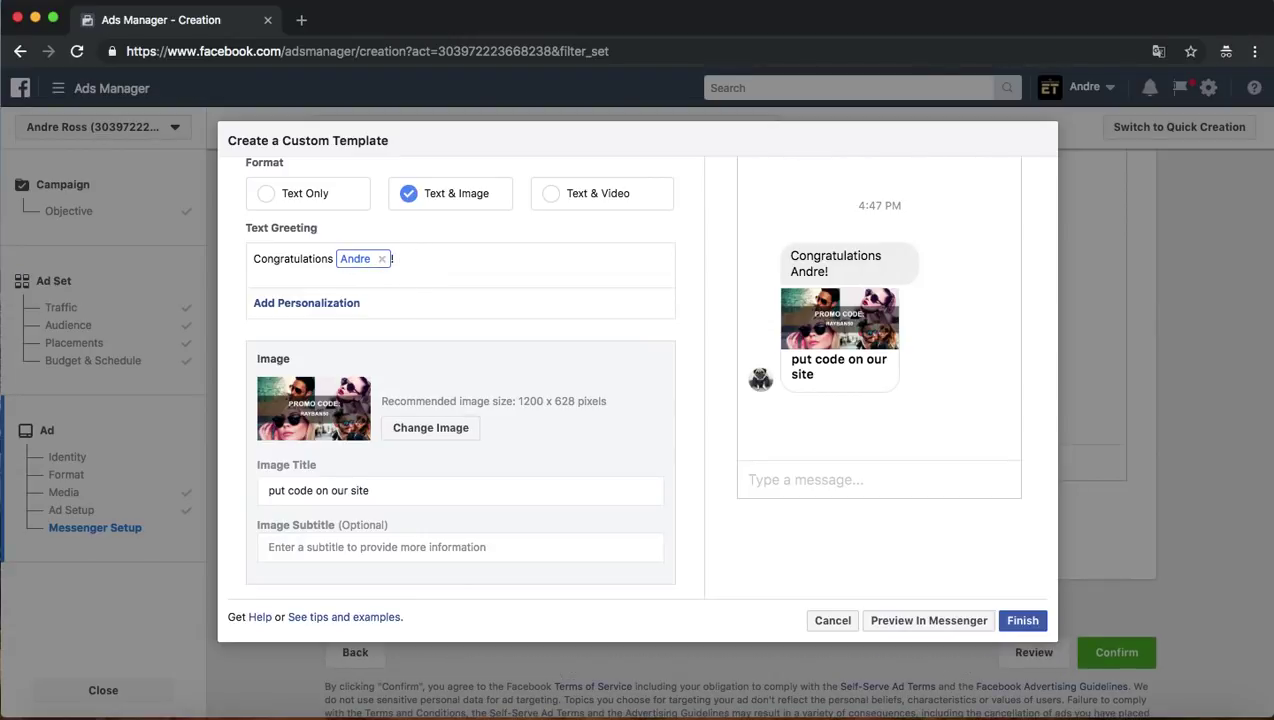
Step: Add the sentence "You got 1 of 50 CUPON CODES." after the personalized name in the text greeting
type("You got 1 o")
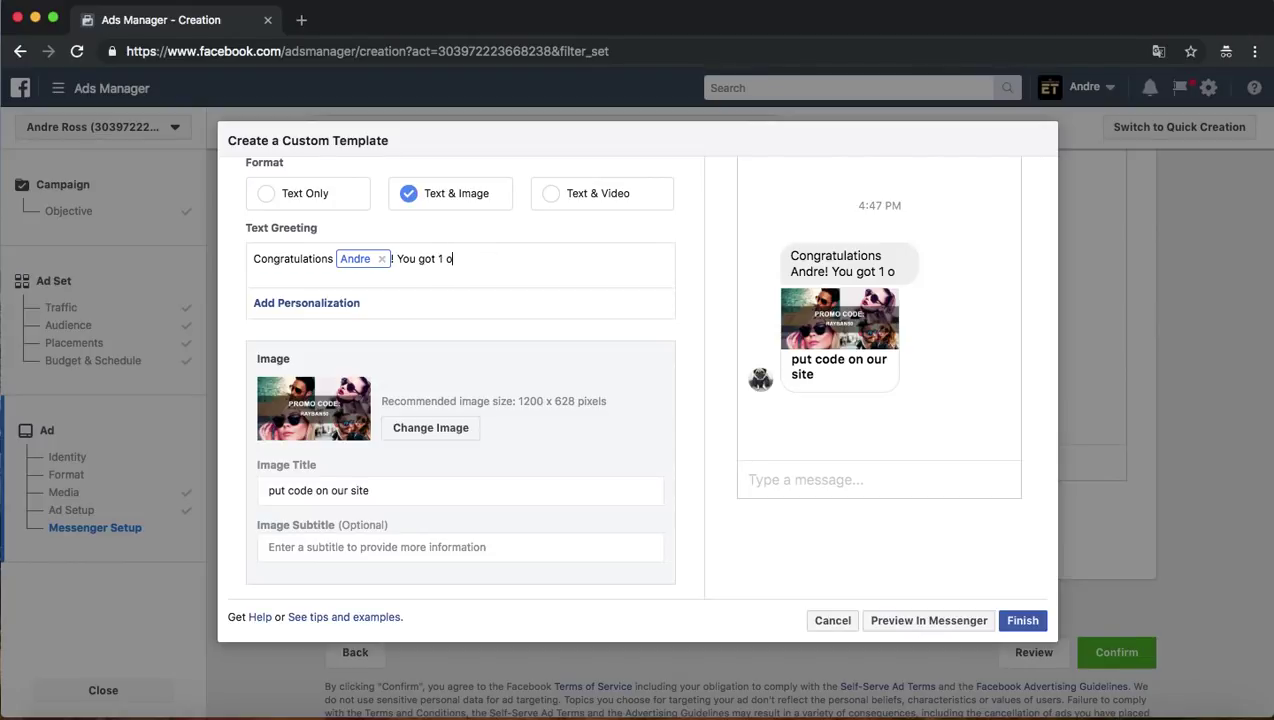
type("of")
key("BackSpace")
key("BackSpace")
type("f 50 ")
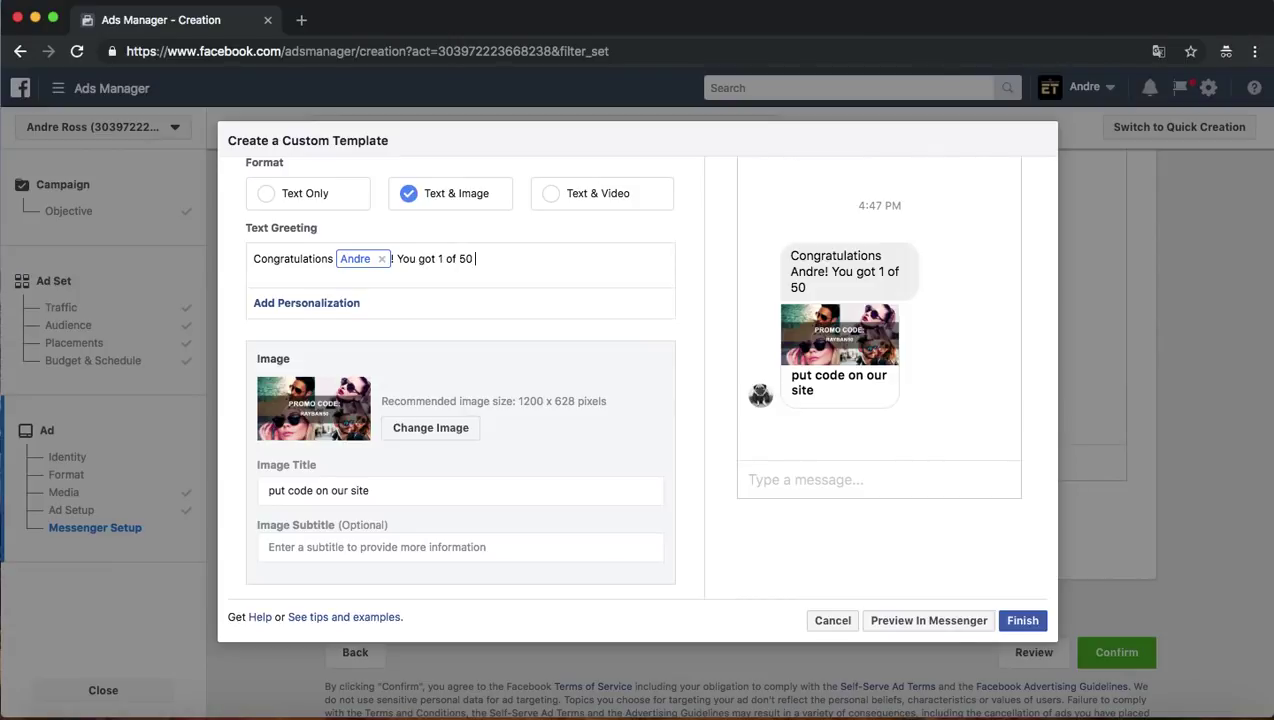
type("CUPO")
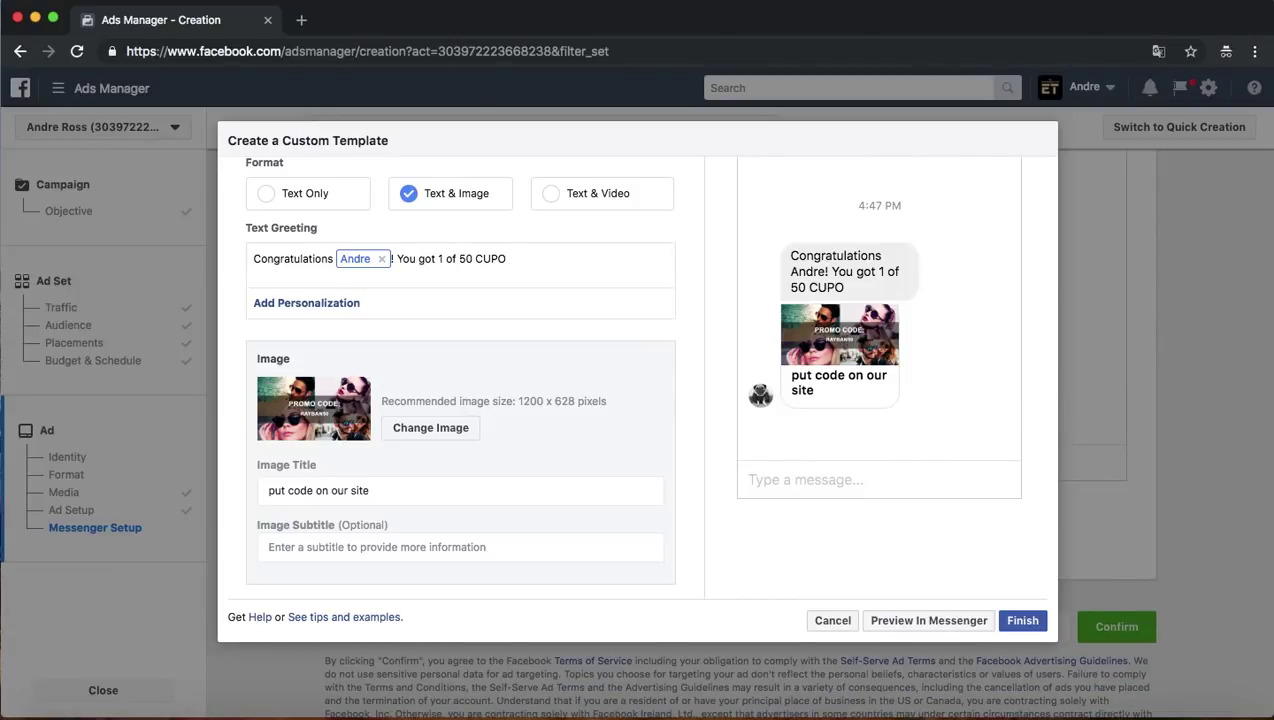
type("N CODES. ")
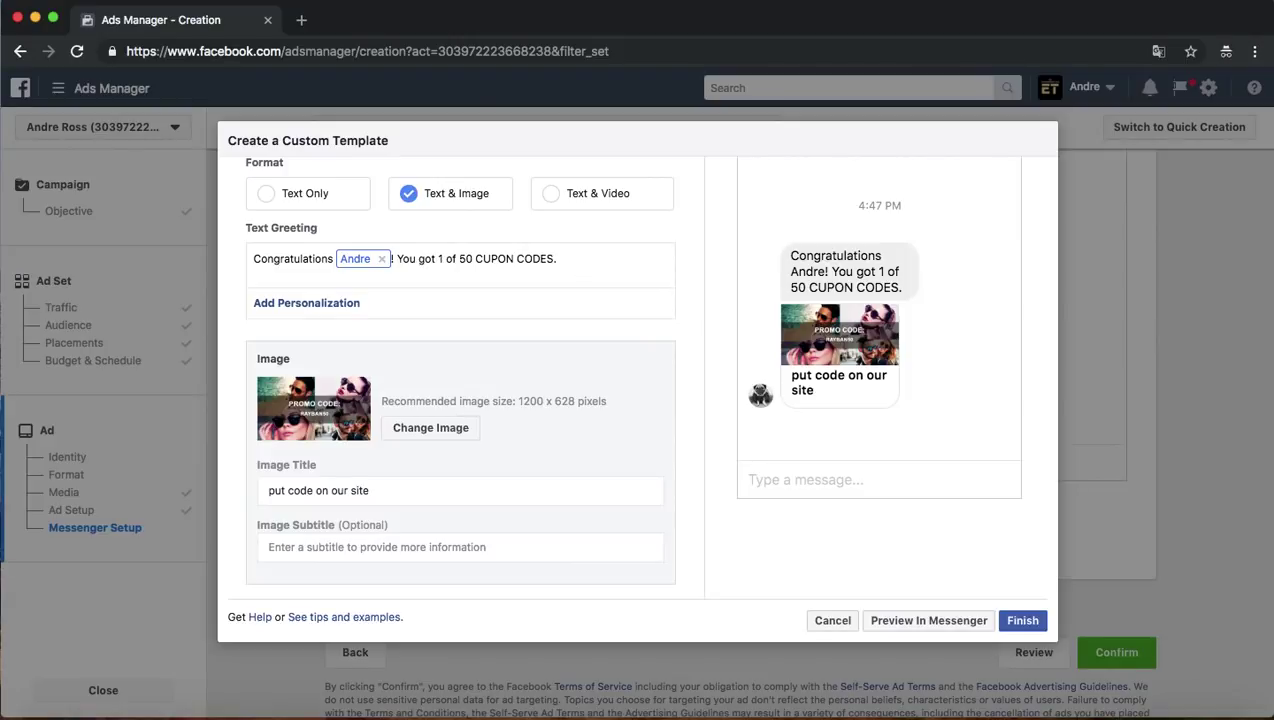
Step: End the text greeting with "You can only use the code until this weekend." and finish the custom template
type("YO")
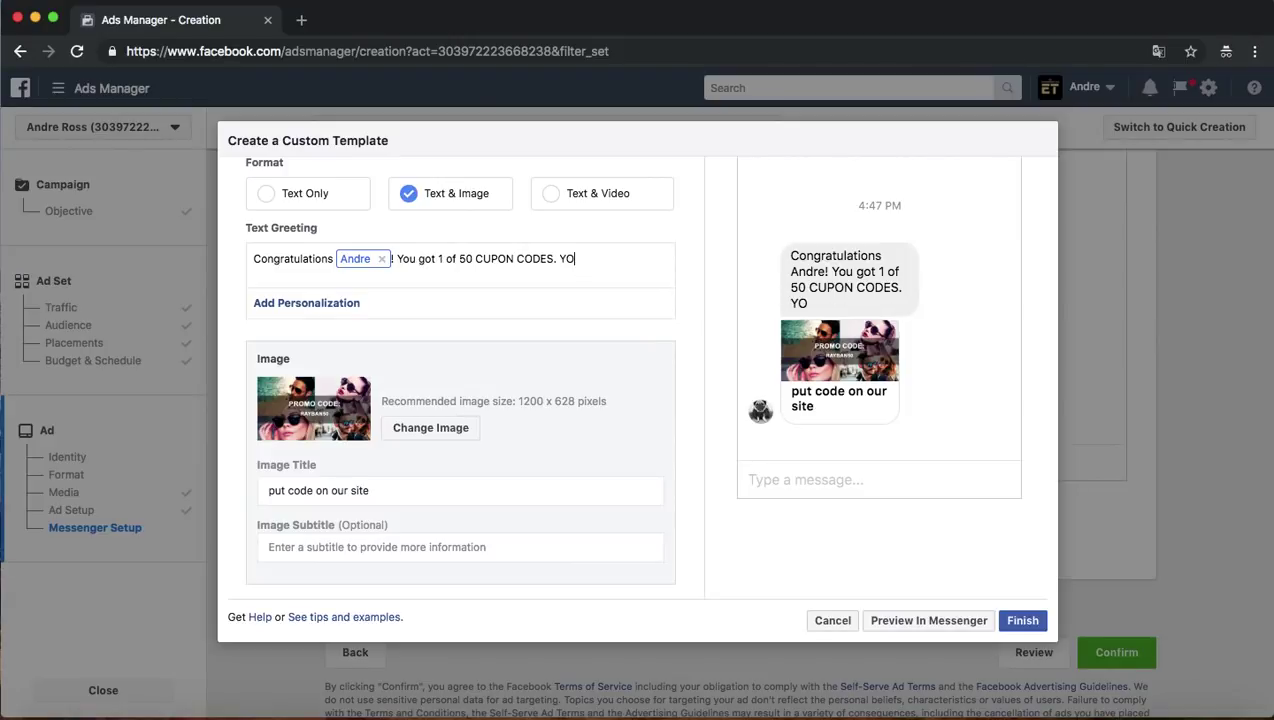
key("BackSpace")
type("ou can only use the code until this weekedn")
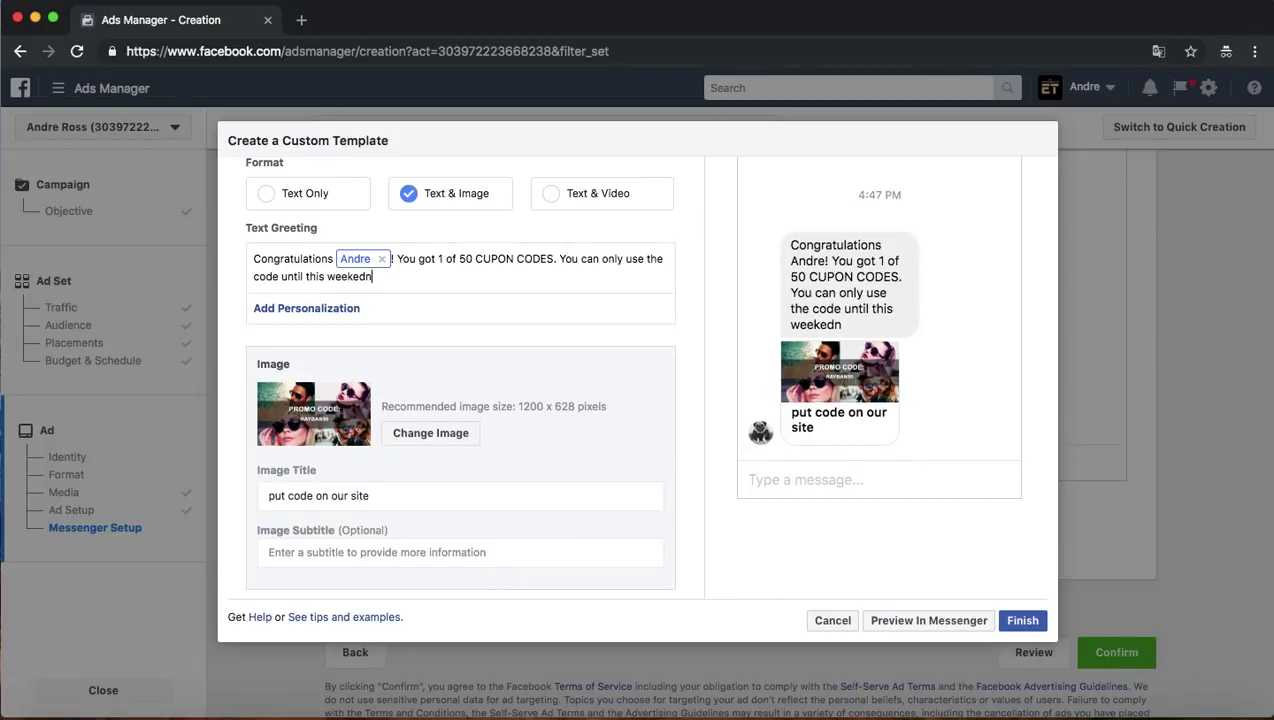
key("BackSpace")
key("BackSpace")
type("nd.")
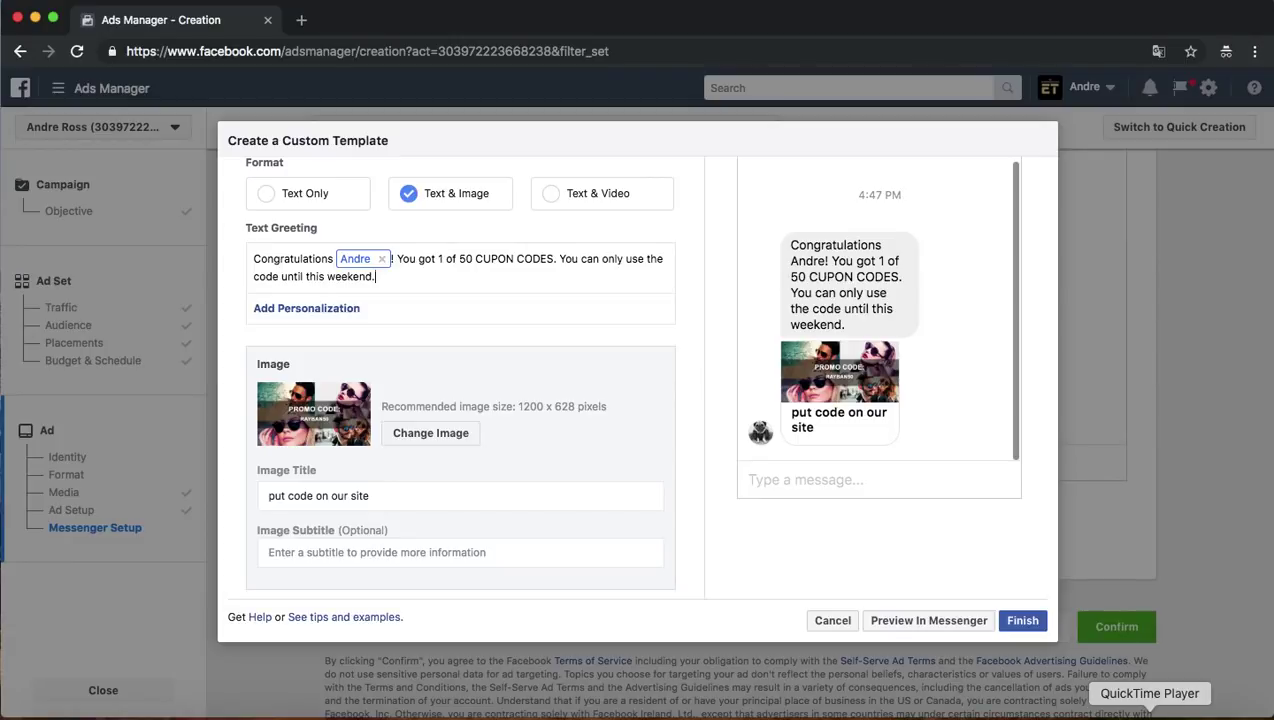
left_click(1020, 624)
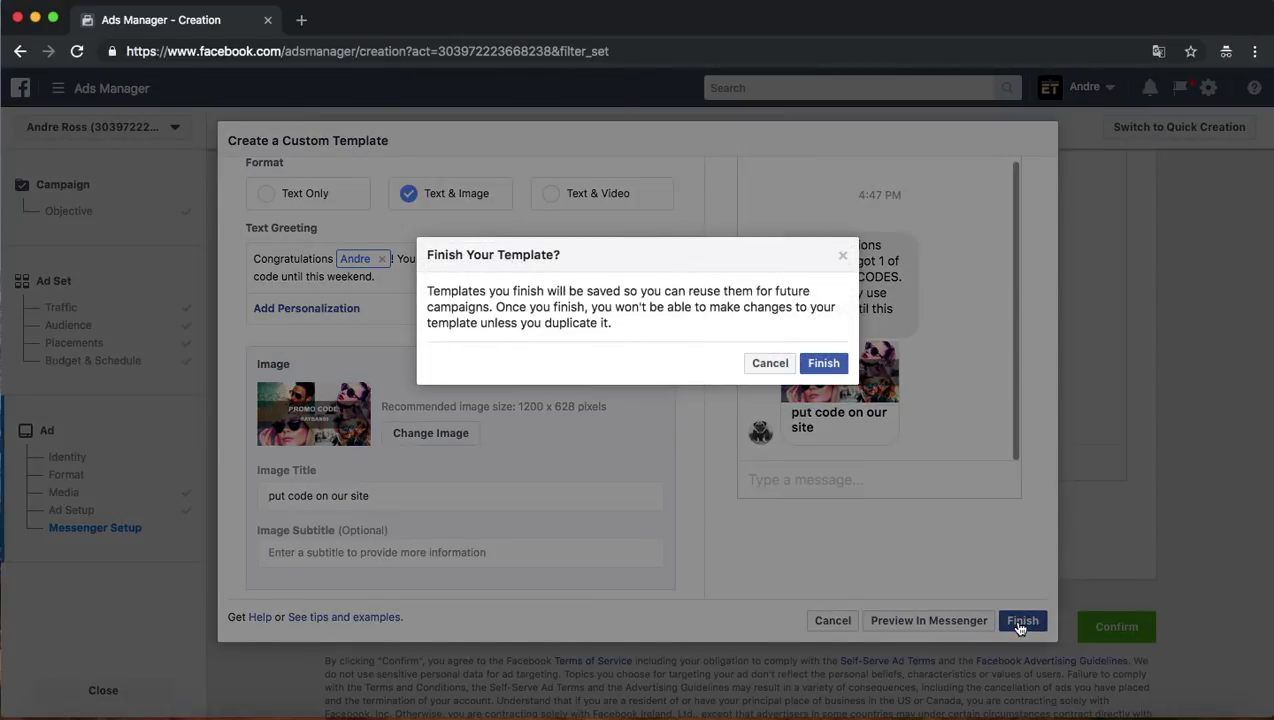
left_click(823, 364)
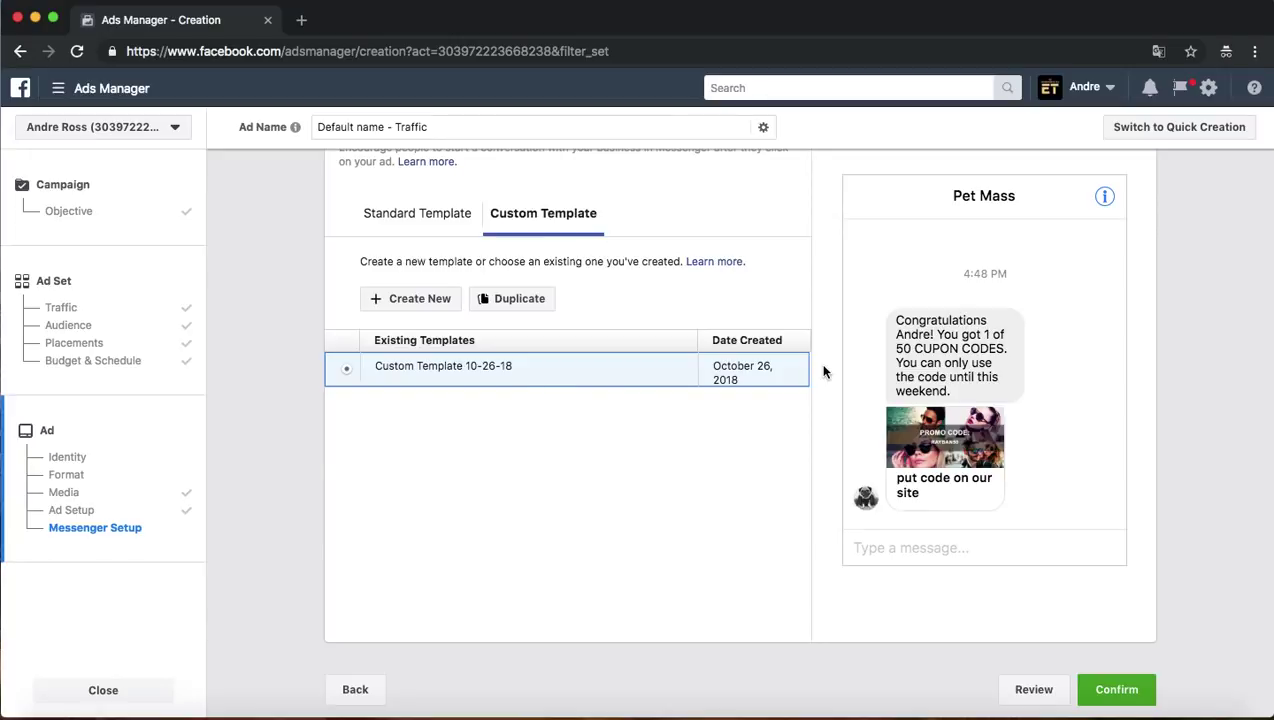
Step: Review the ad's text, headline and Get Offer preview together with the Messenger welcome message preview
scroll(823, 371, "up", 4)
scroll(823, 371, "up", 2)
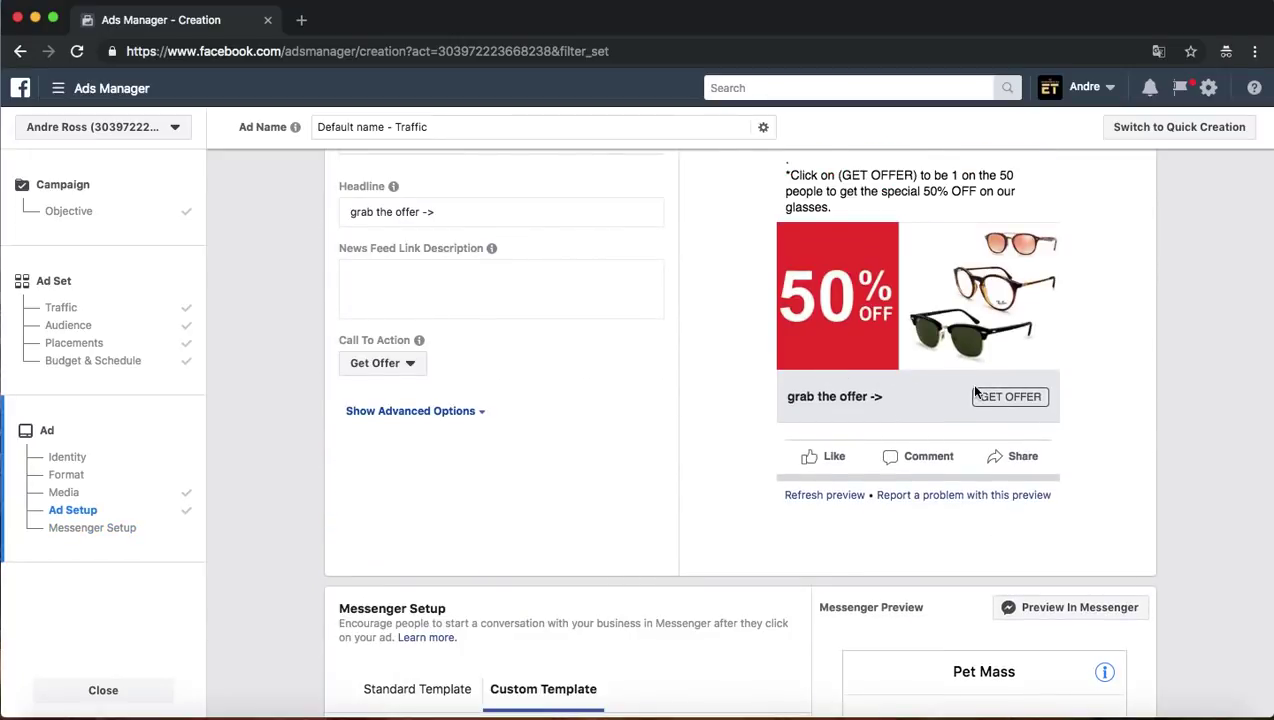
scroll(747, 392, "up", 1)
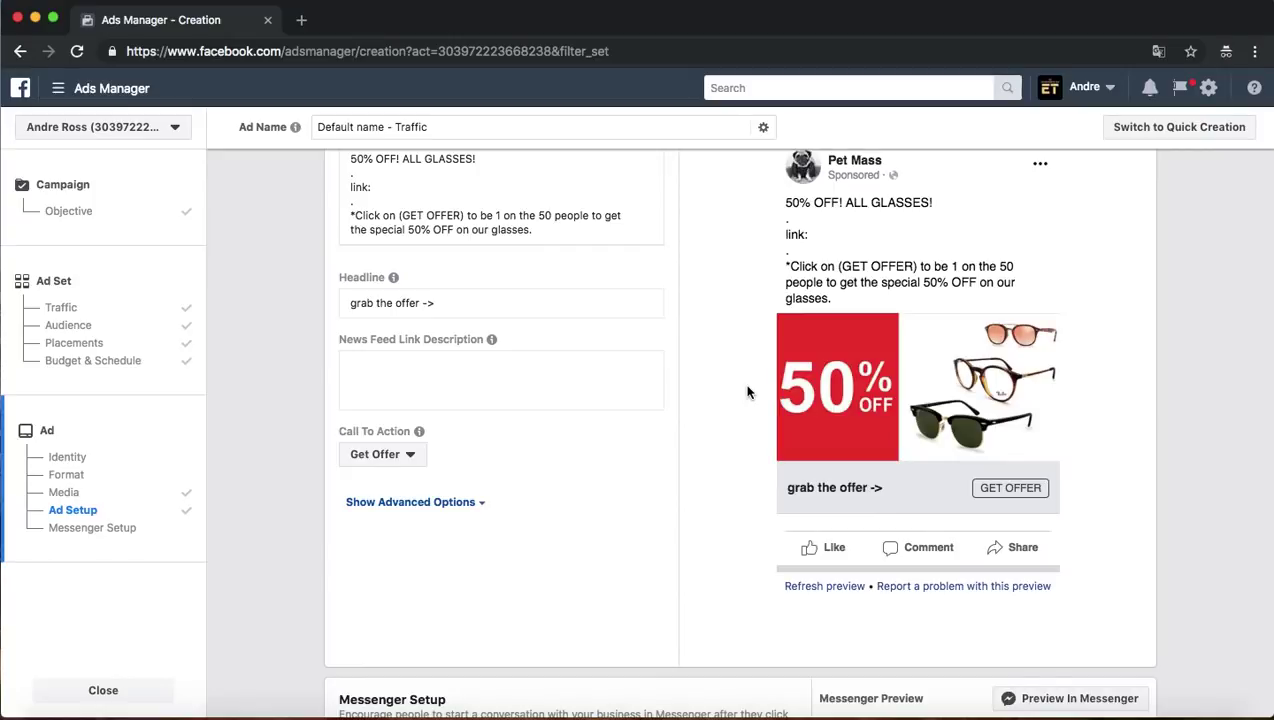
scroll(748, 392, "up", 1)
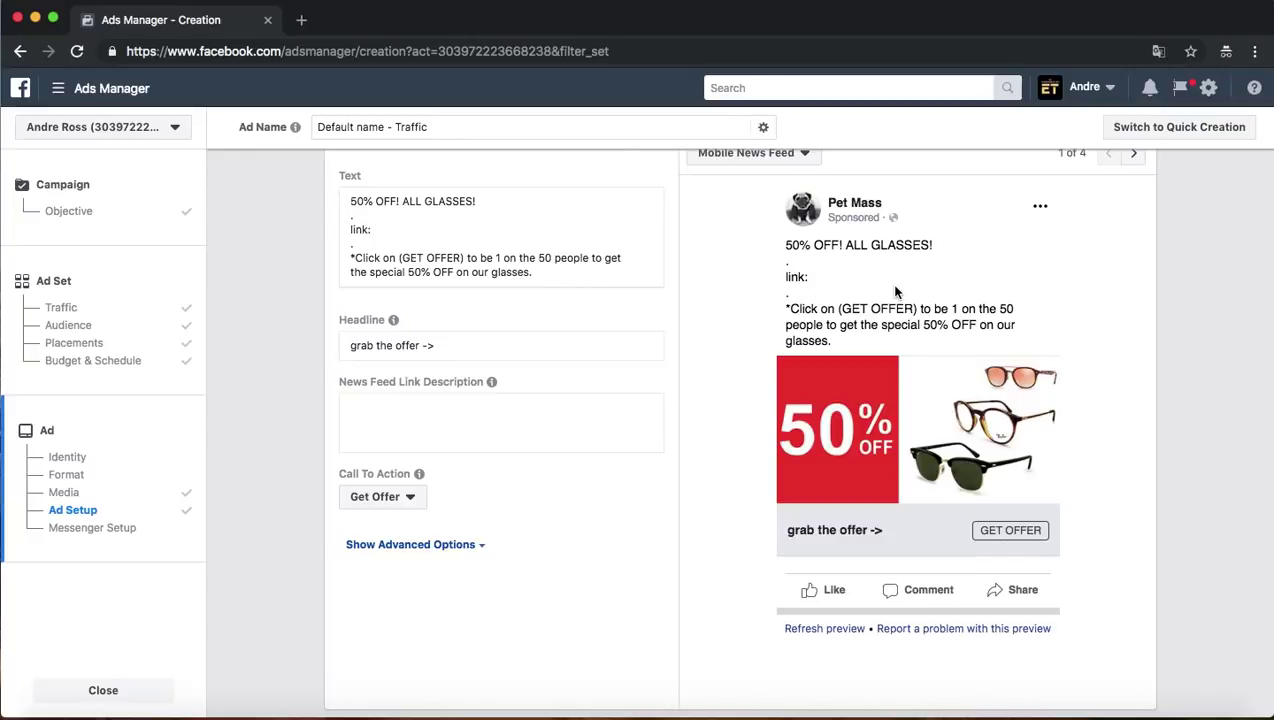
scroll(895, 291, "down", 5)
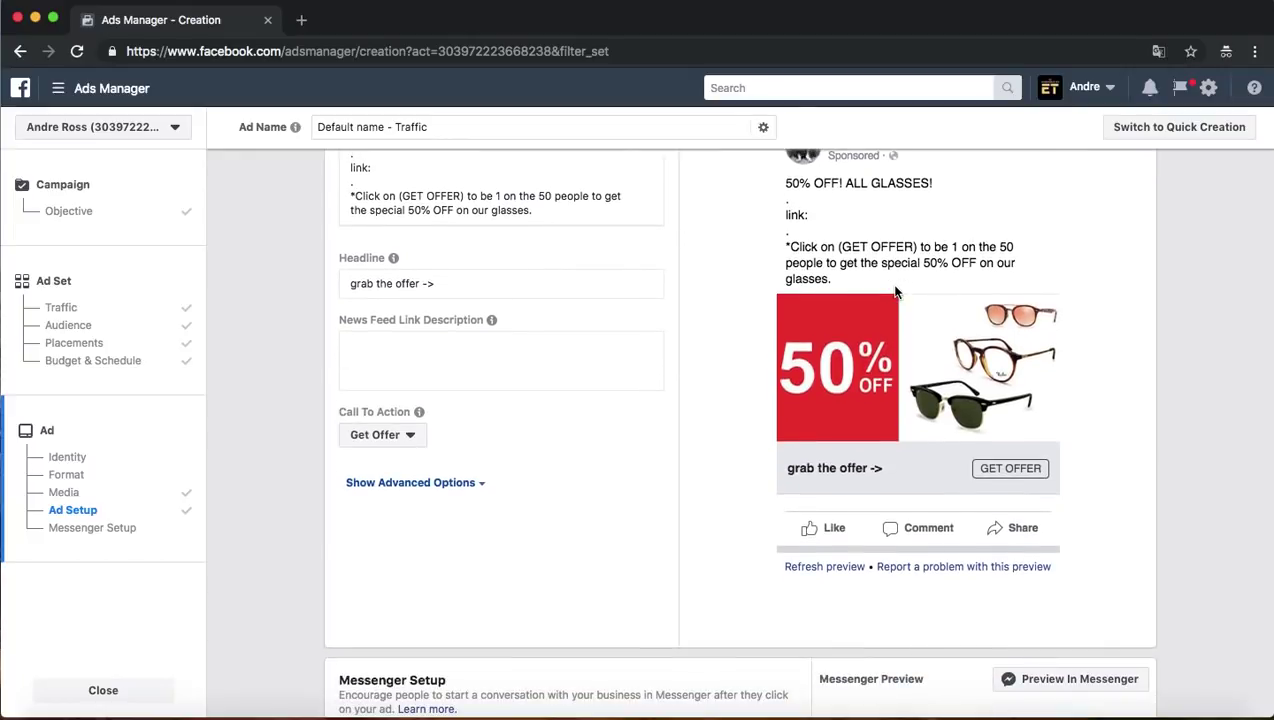
scroll(797, 492, "down", 7)
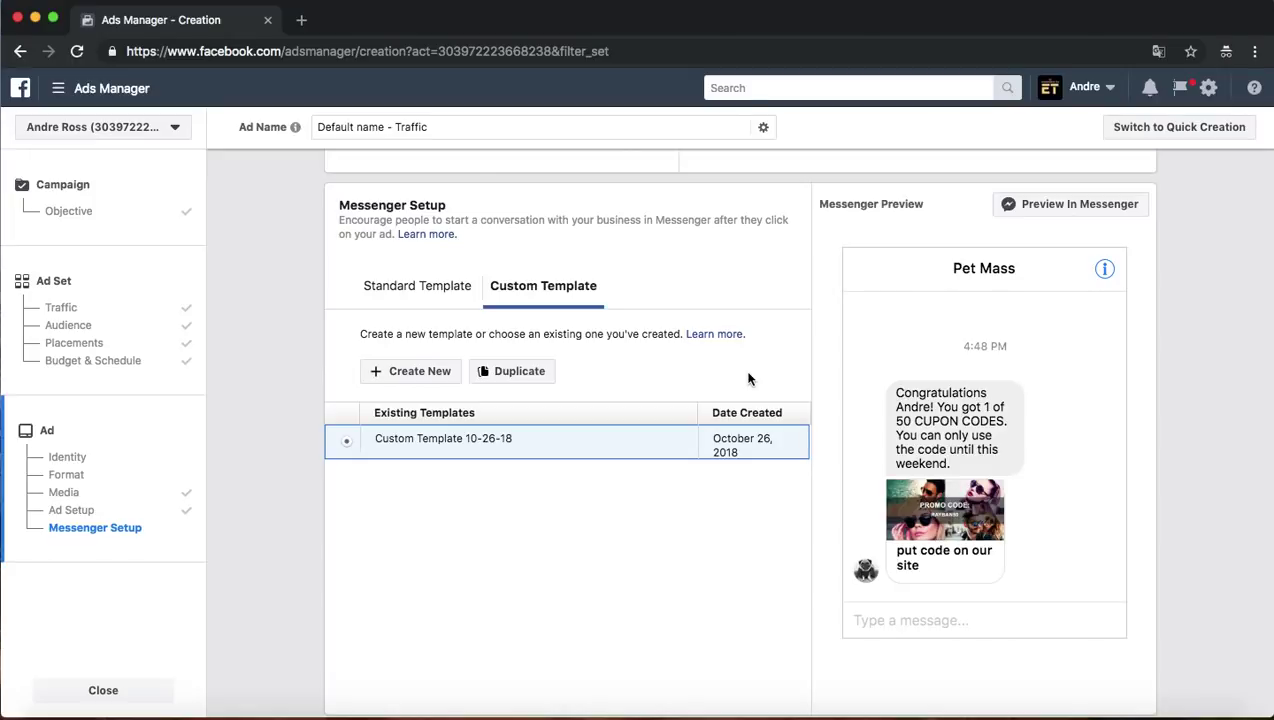
left_click(1150, 714)
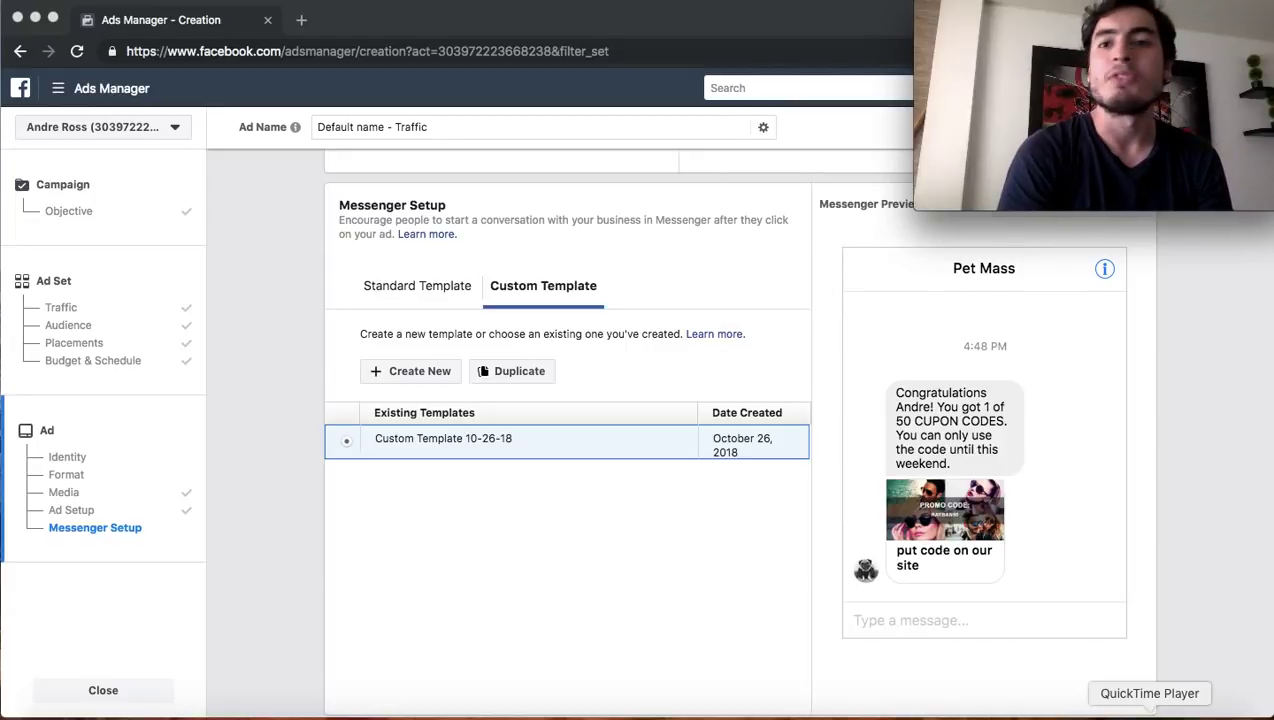
mouse_move(975, 8)
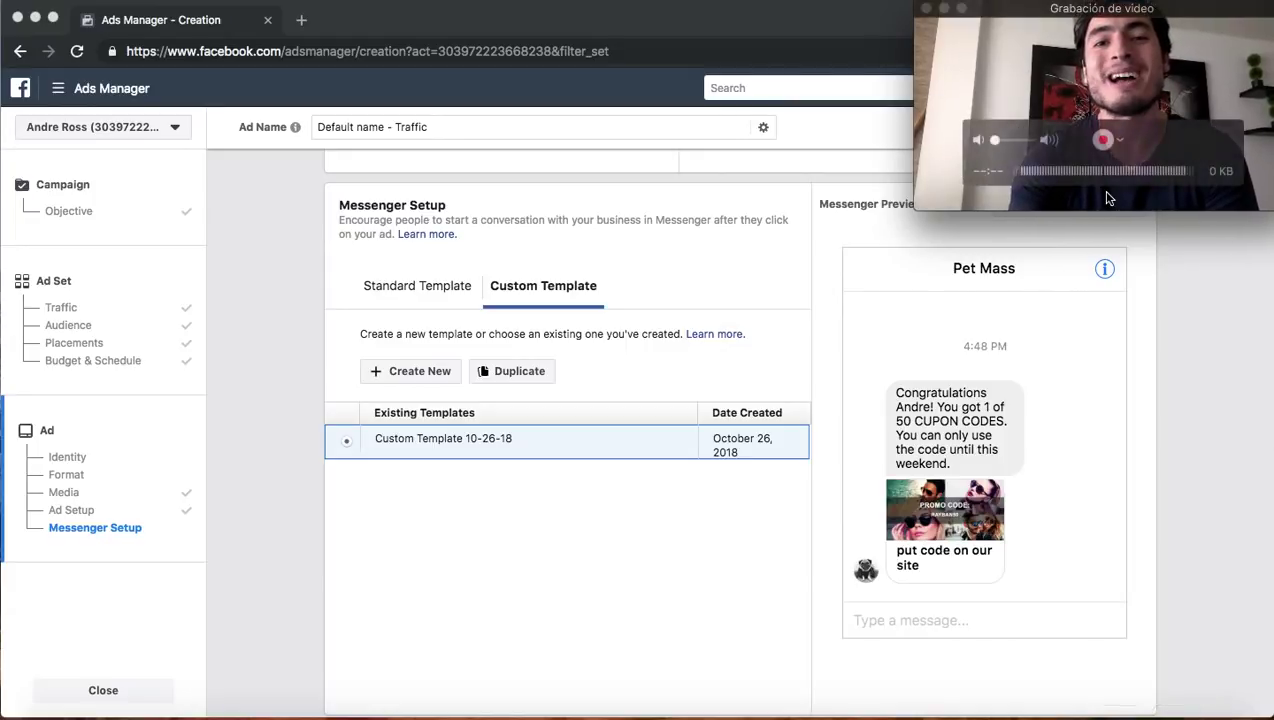